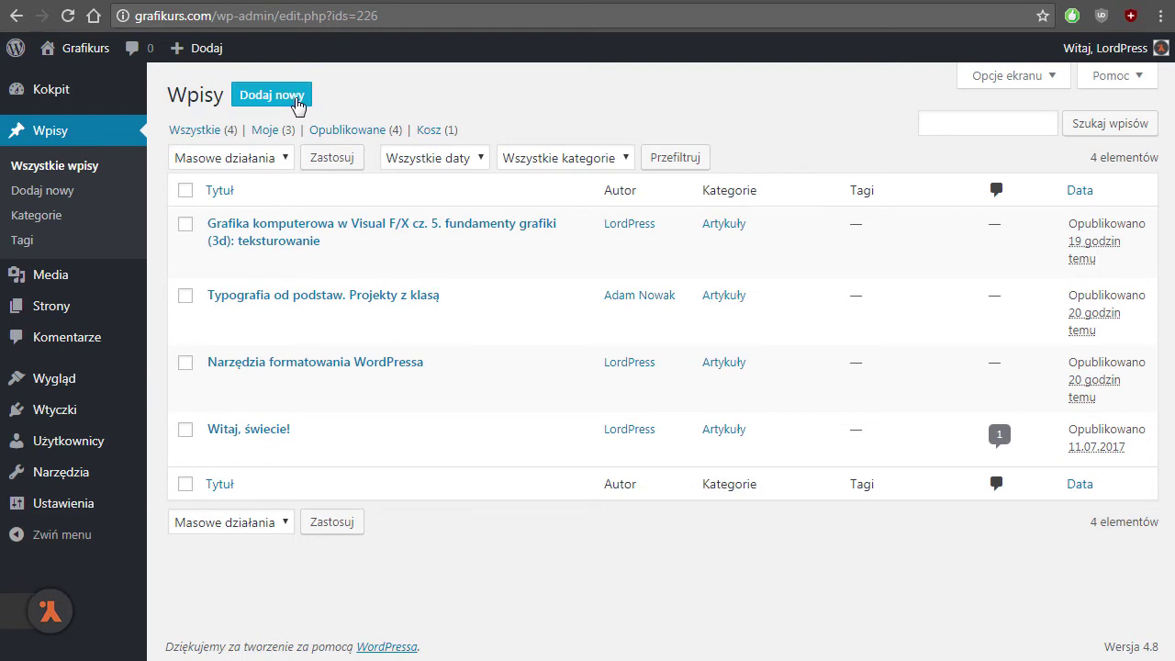
- Create a new post titled "Skróty klawiszowe w WordPressie" and publish it
{"action": "left_click", "coordinate": [292, 99]}
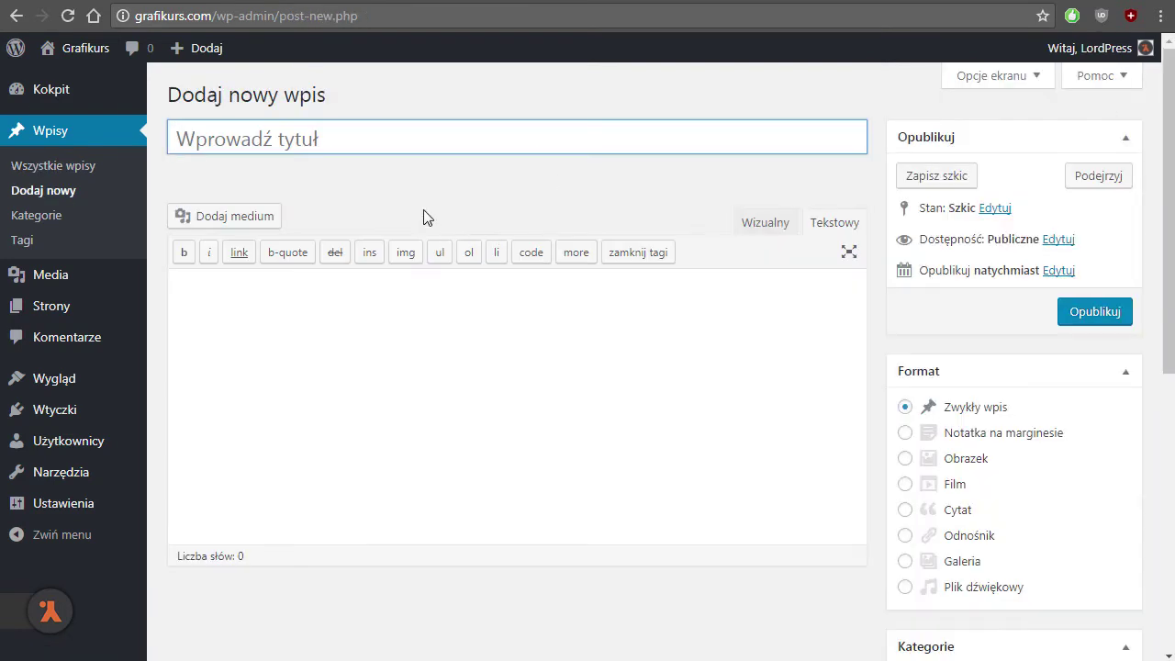
{"action": "type", "text": "Skr"}
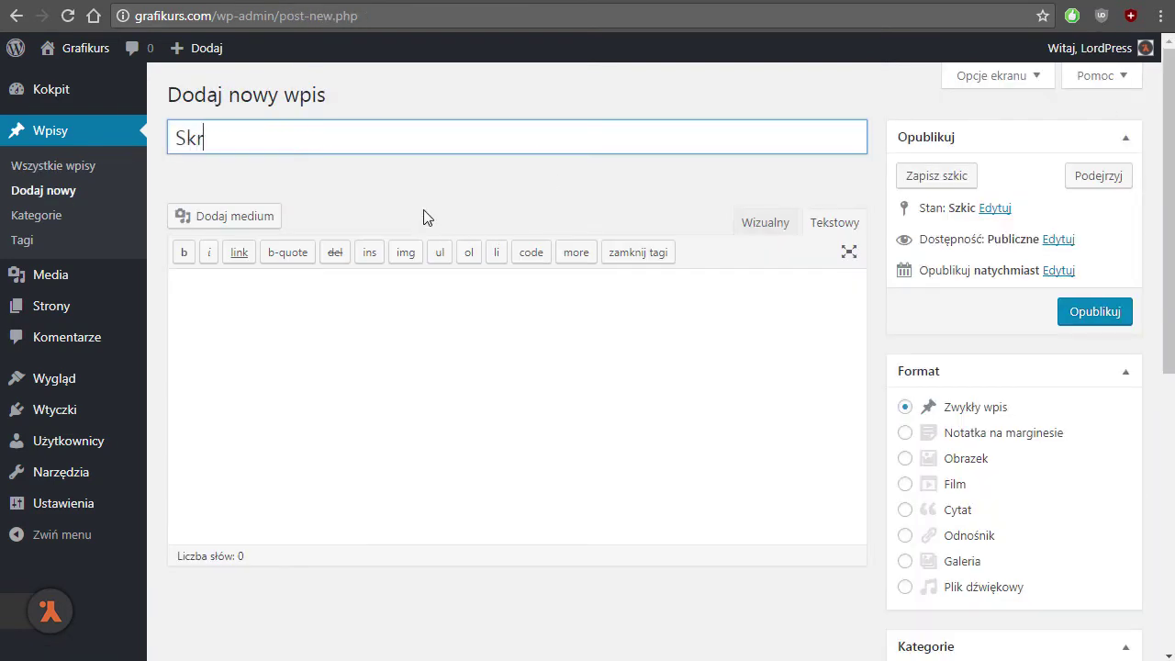
{"action": "type", "text": "óty klawiszowe"}
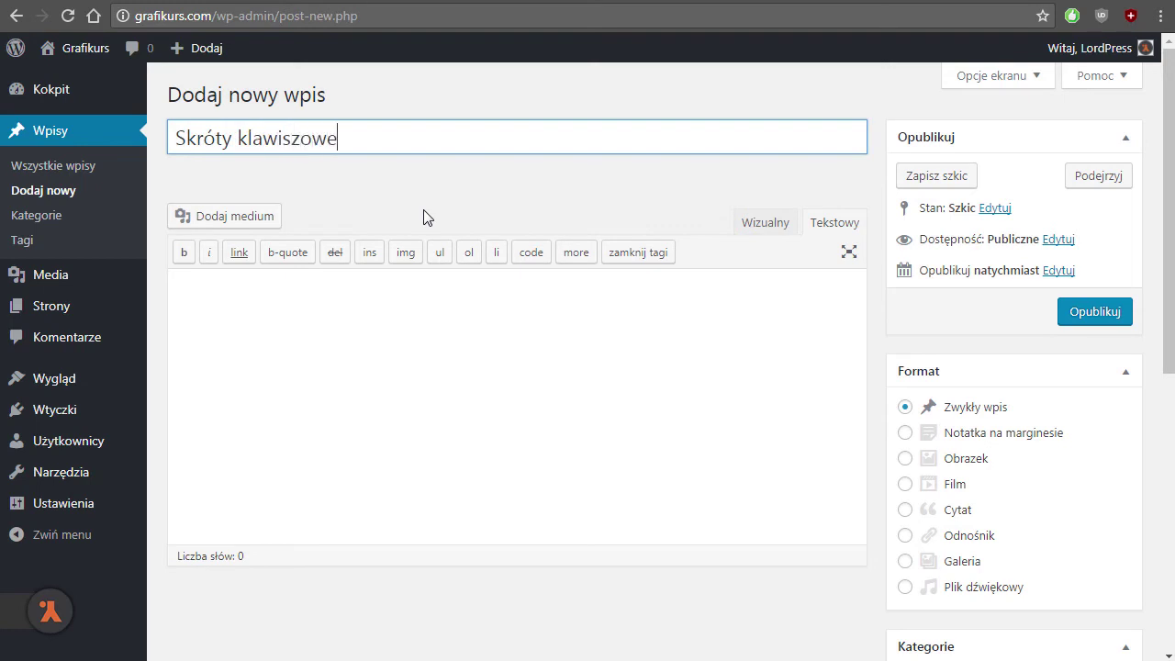
{"action": "type", "text": " w WordPressie"}
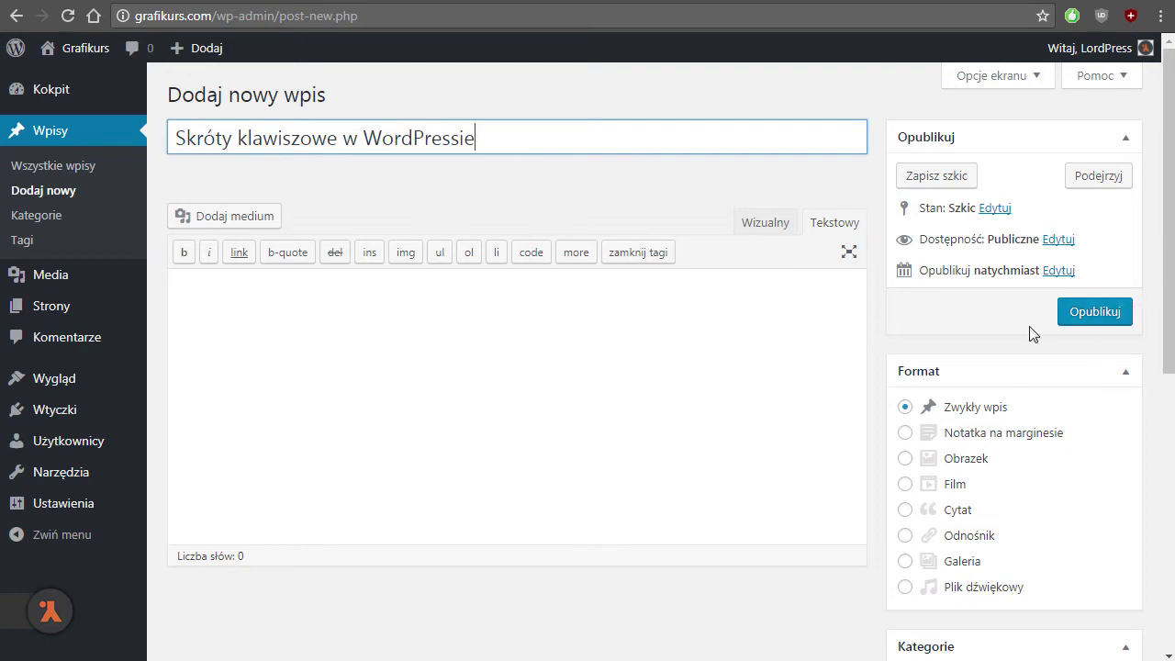
{"action": "left_click", "coordinate": [1094, 317]}
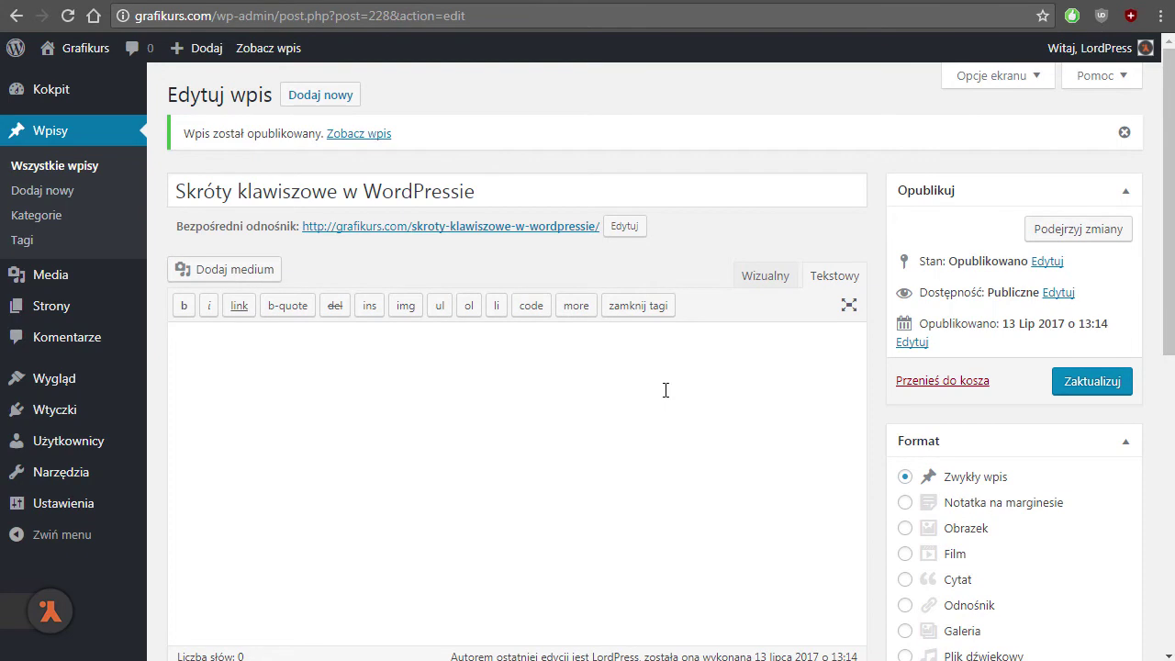
- Paste the full shortcut list from Skróty klawiszowe.txt in Notepad into the post body in visual editing mode
{"action": "key", "text": "alt+Tab"}
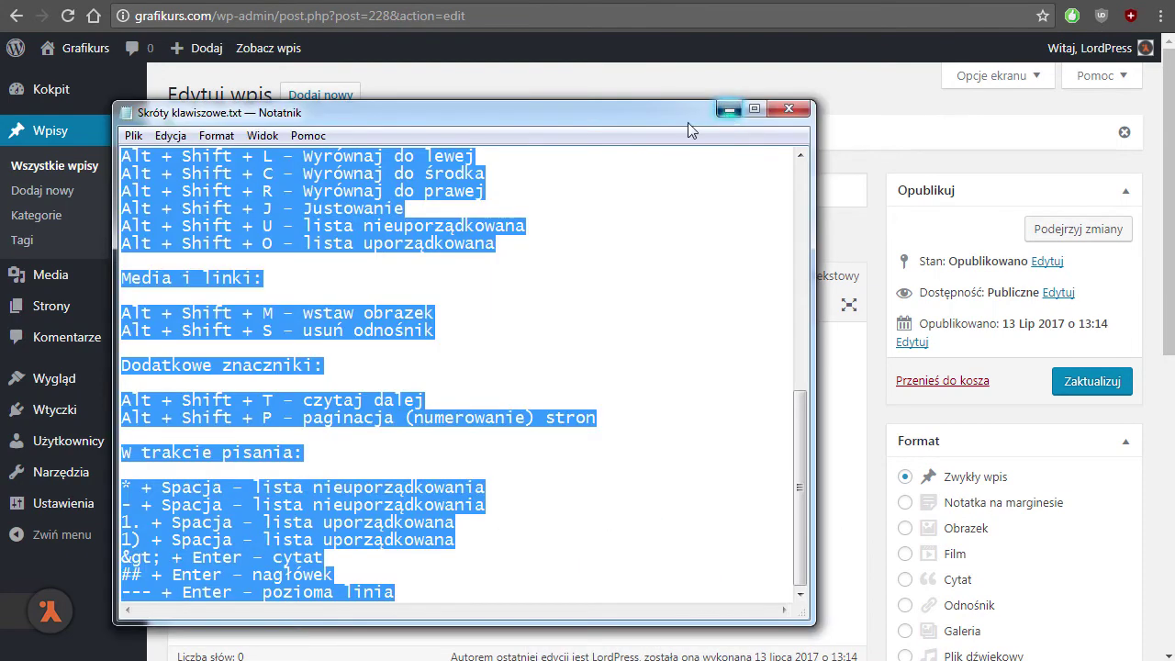
{"action": "left_click", "coordinate": [730, 108]}
{"action": "left_click", "coordinate": [764, 276]}
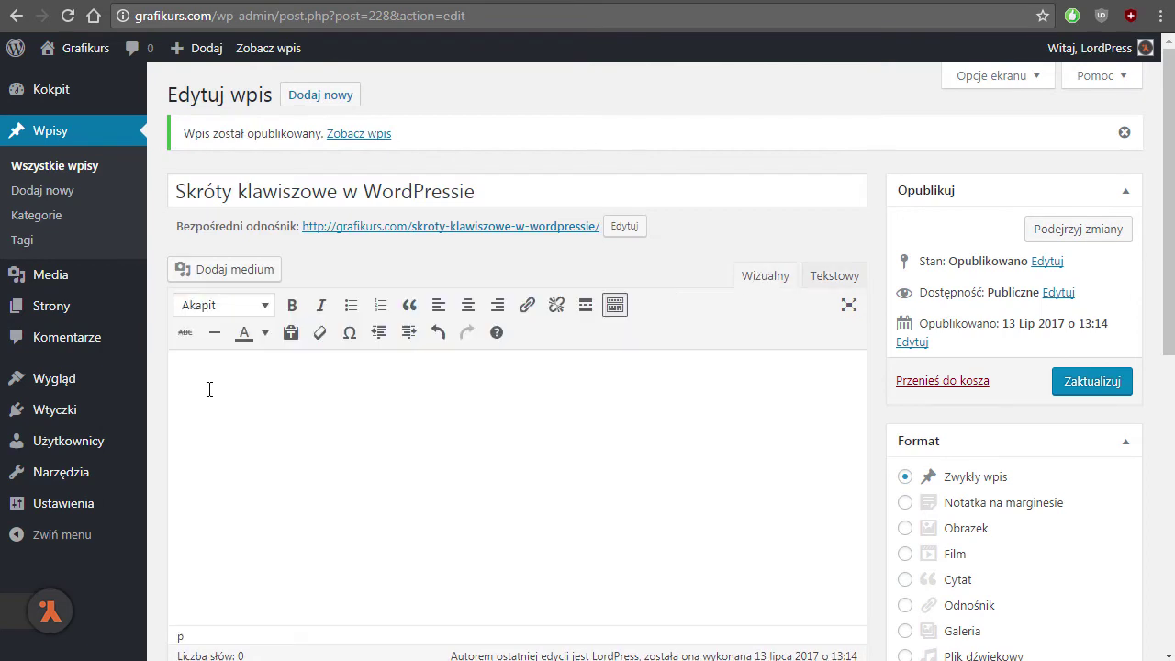
{"action": "key", "text": "ctrl+v"}
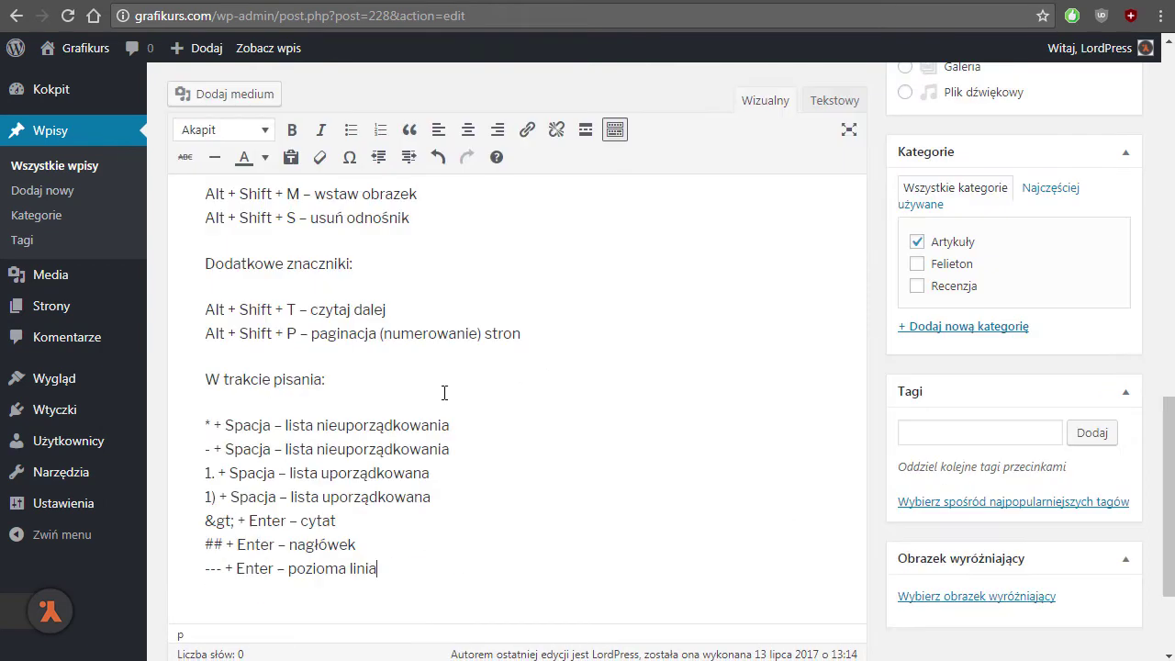
- Hide the editor's second row of formatting tools and show it again
{"action": "scroll", "coordinate": [494, 484], "scroll_direction": "up", "scroll_amount": 2}
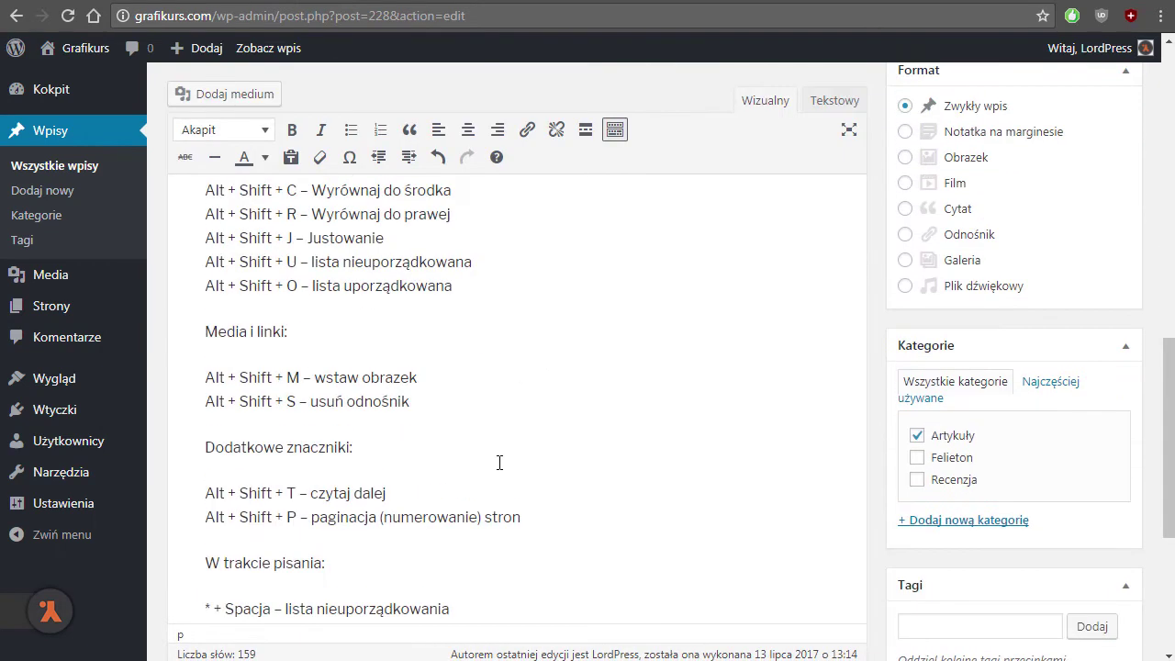
{"action": "scroll", "coordinate": [499, 465], "scroll_direction": "up", "scroll_amount": 2}
{"action": "scroll", "coordinate": [499, 466], "scroll_direction": "up", "scroll_amount": 8}
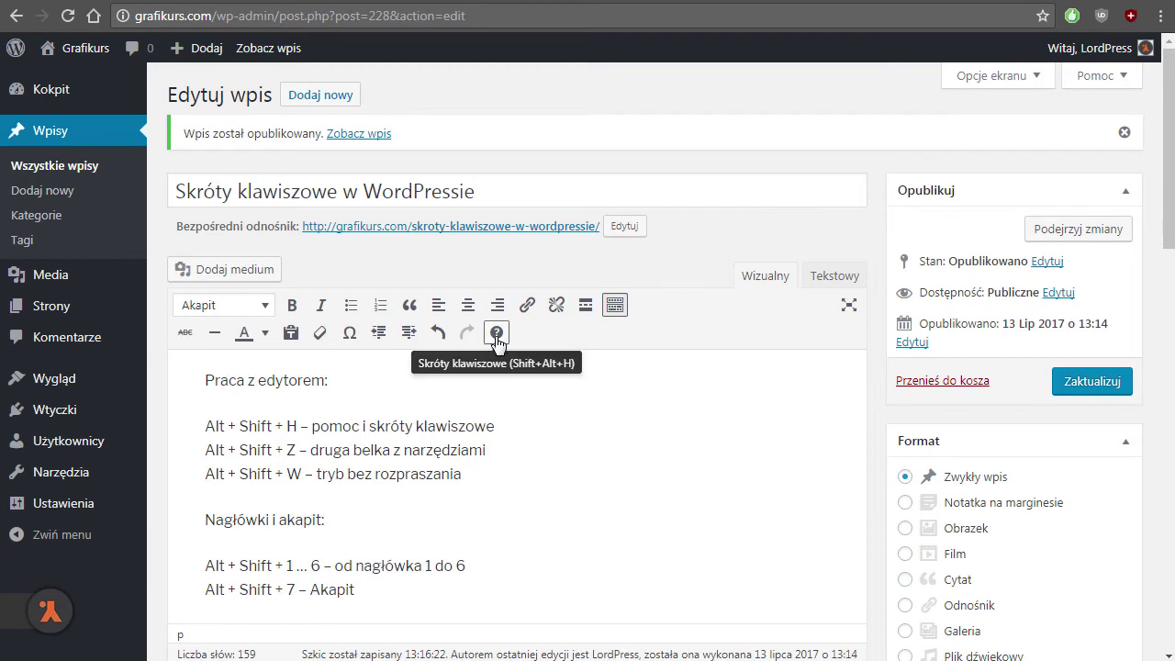
{"action": "key", "text": "alt+shift+z"}
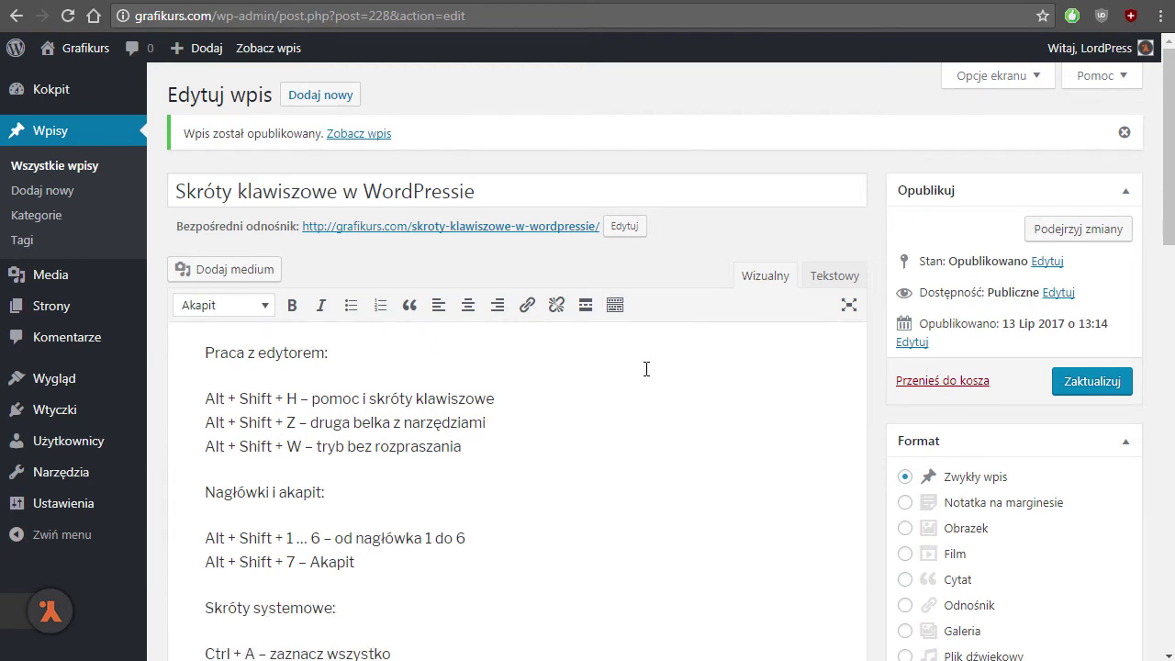
{"action": "left_click", "coordinate": [615, 304]}
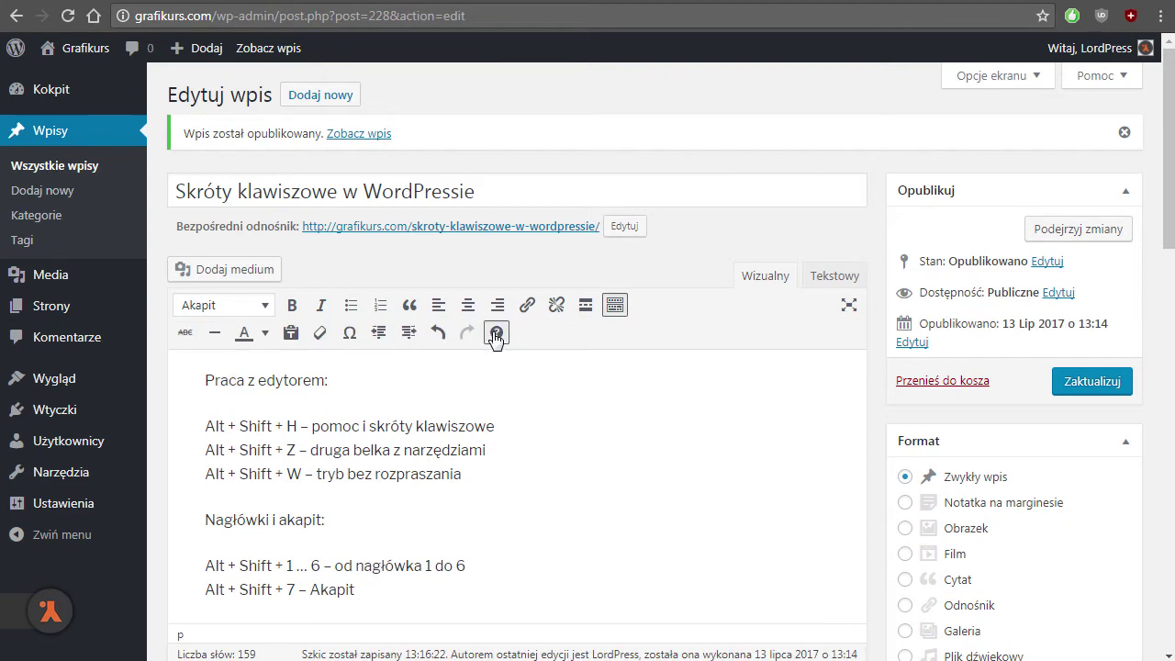
- Examine the editor's built-in keyboard shortcuts help through to its end, and reopen it twice before closing it
{"action": "left_click", "coordinate": [496, 336]}
{"action": "scroll", "coordinate": [551, 317], "scroll_direction": "down", "scroll_amount": 10}
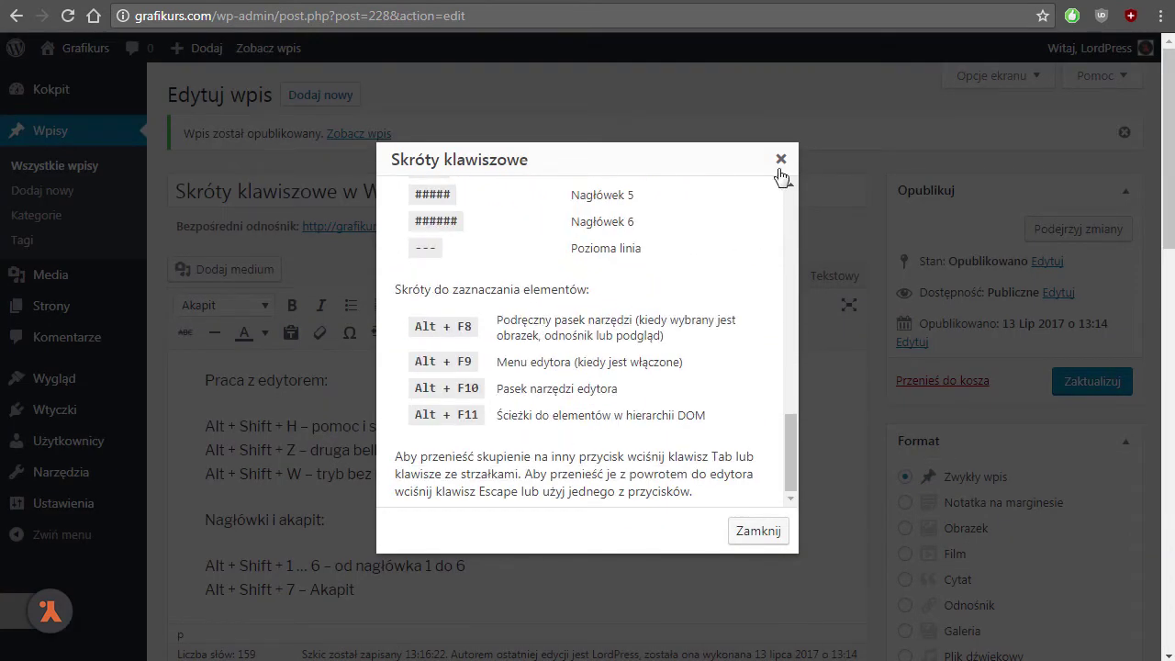
{"action": "left_click", "coordinate": [782, 160]}
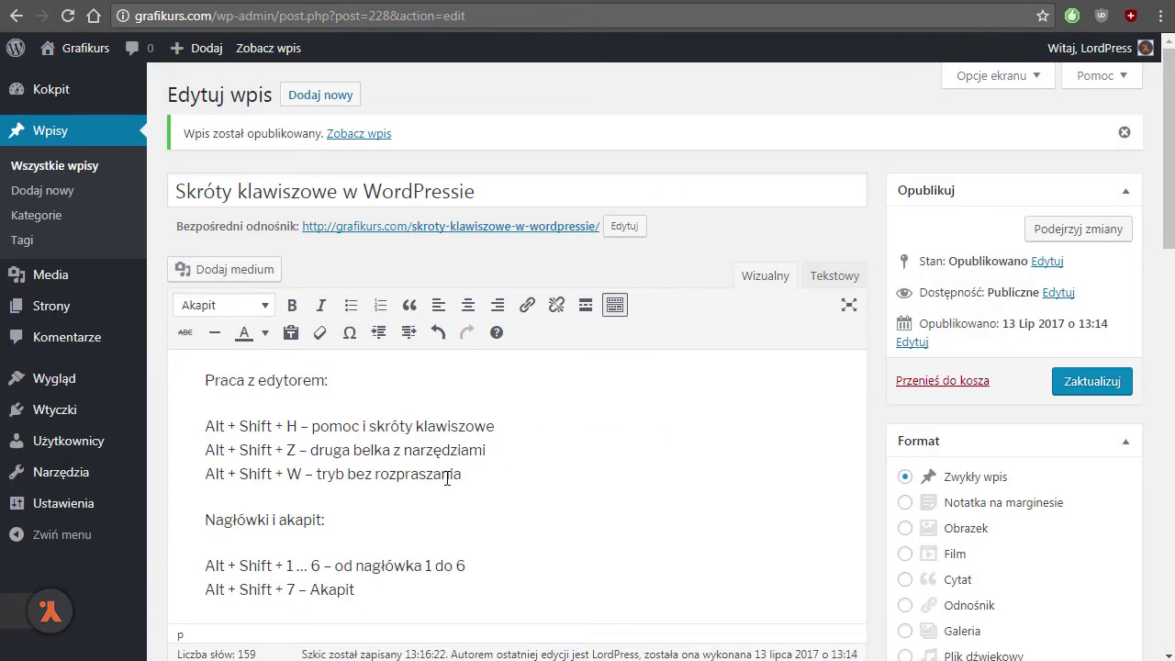
{"action": "key", "text": "alt+shift+h"}
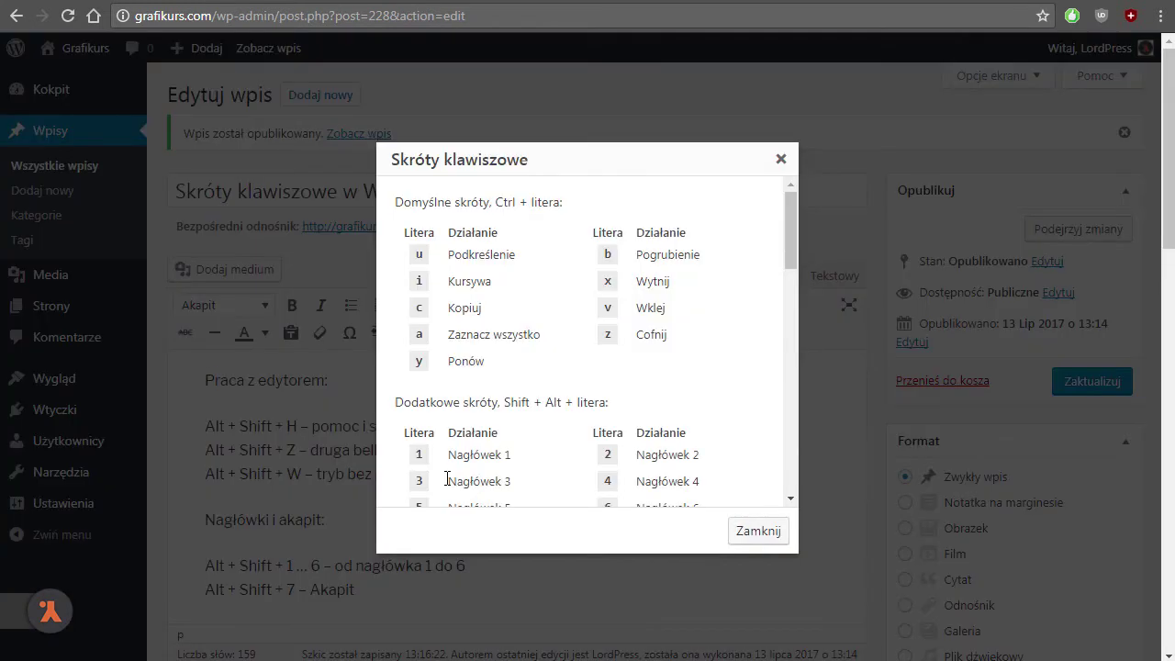
{"action": "left_click", "coordinate": [781, 160]}
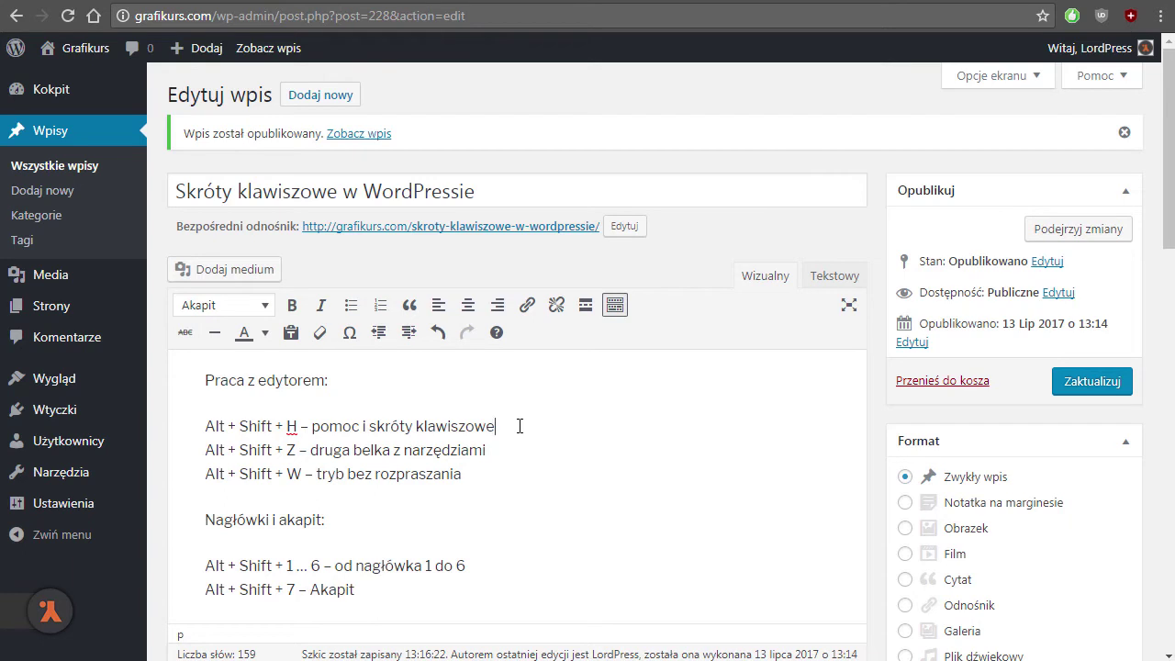
{"action": "key", "text": "alt+shift+h"}
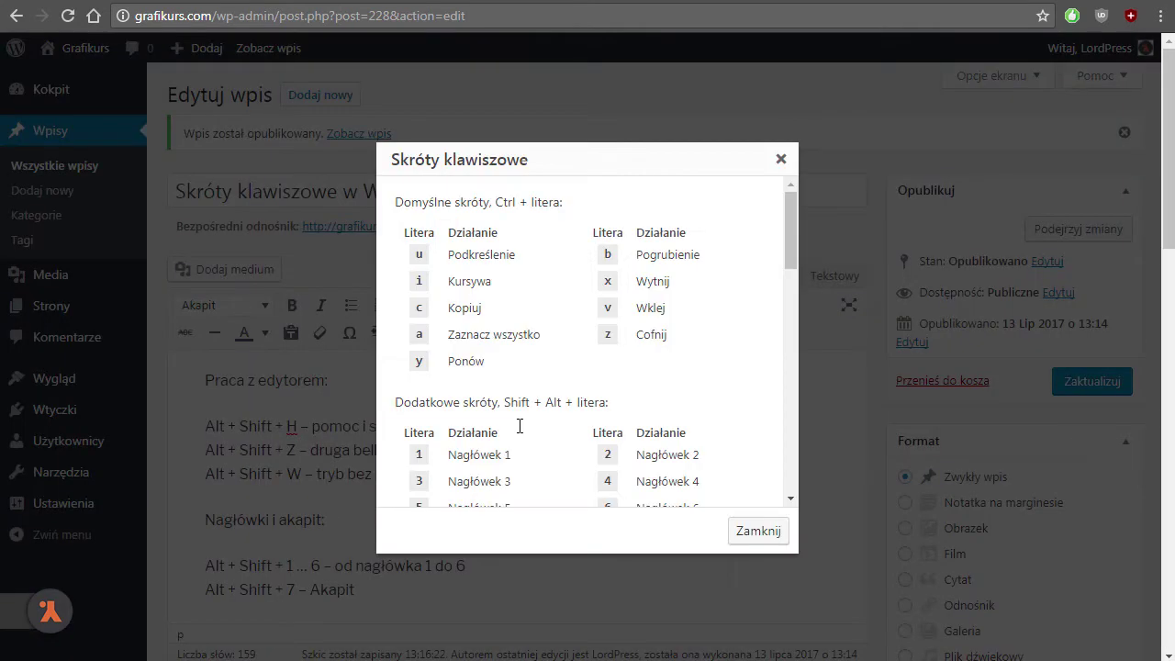
{"action": "left_click", "coordinate": [785, 159]}
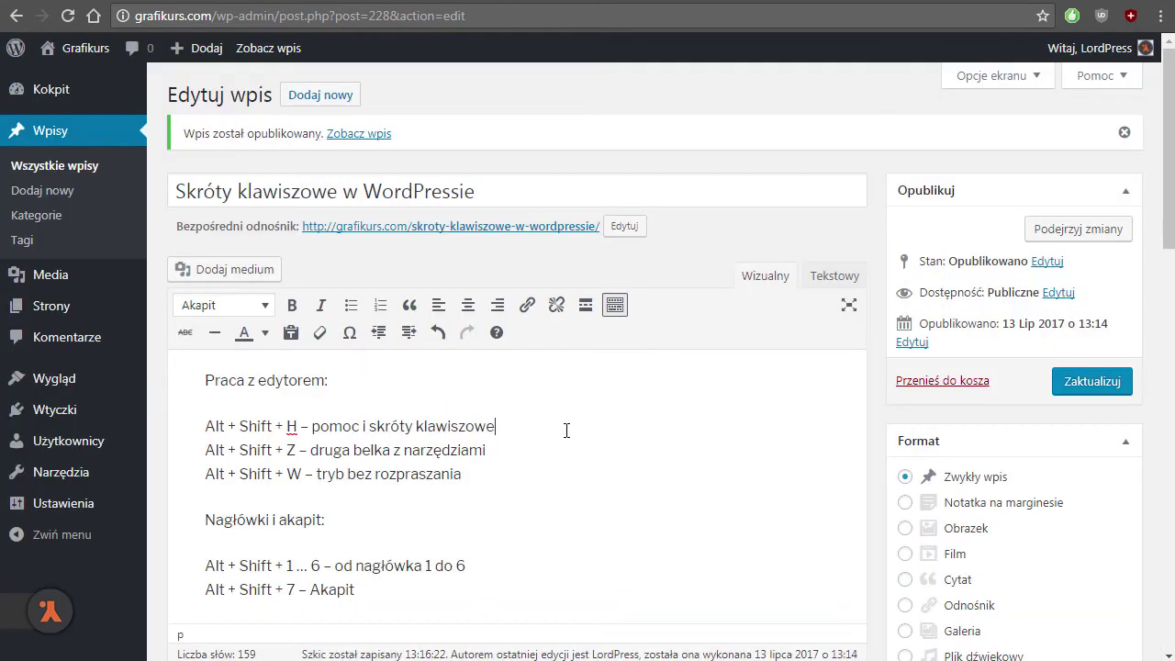
- Switch the second row of editor tools off and on, and enter and leave distraction-free writing mode
{"action": "key", "text": "alt+shift+z"}
{"action": "key", "text": "alt+shift+z"}
{"action": "left_click", "coordinate": [520, 474]}
{"action": "key", "text": "alt+shift+w"}
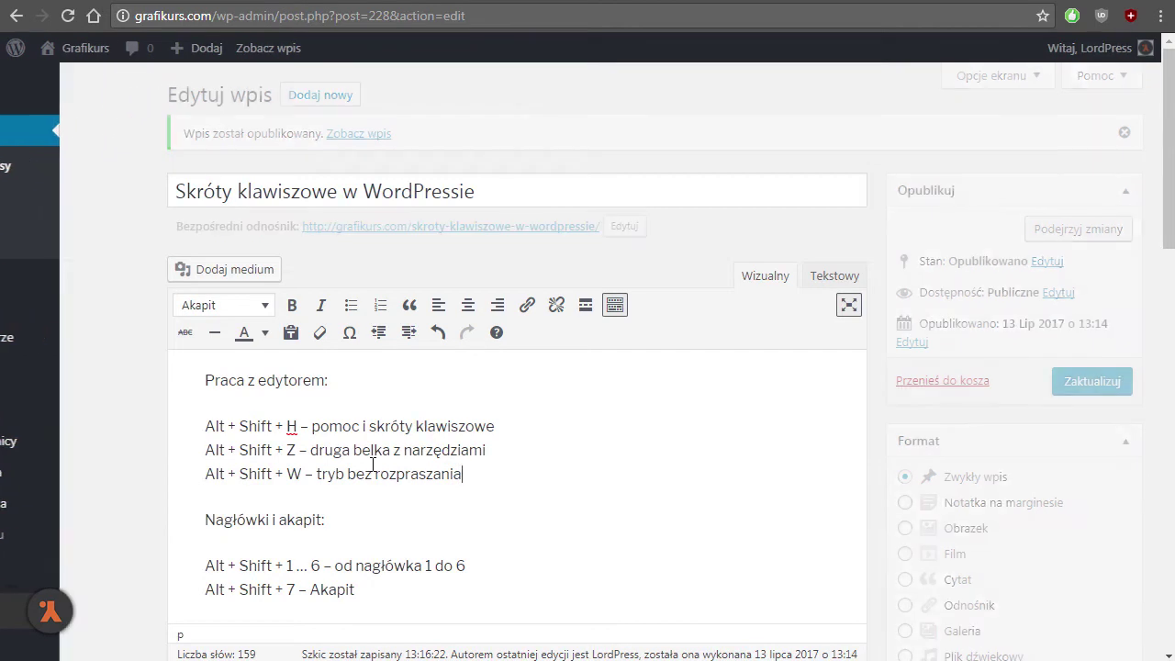
{"action": "key", "text": "alt+shift+w"}
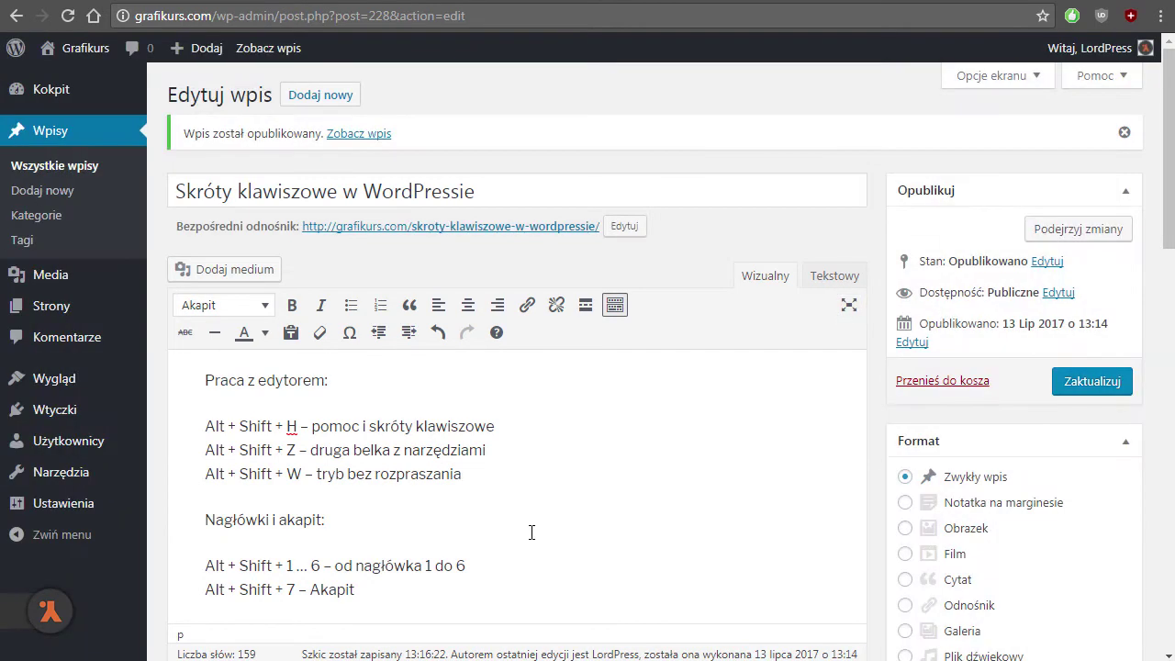
- Apply Heading 1 through Heading 6 in turn to the "Alt + Shift + 1 … 6" line and restore it to paragraph format
{"action": "left_click", "coordinate": [515, 529]}
{"action": "left_click_drag", "start_coordinate": [486, 565], "coordinate": [202, 564]}
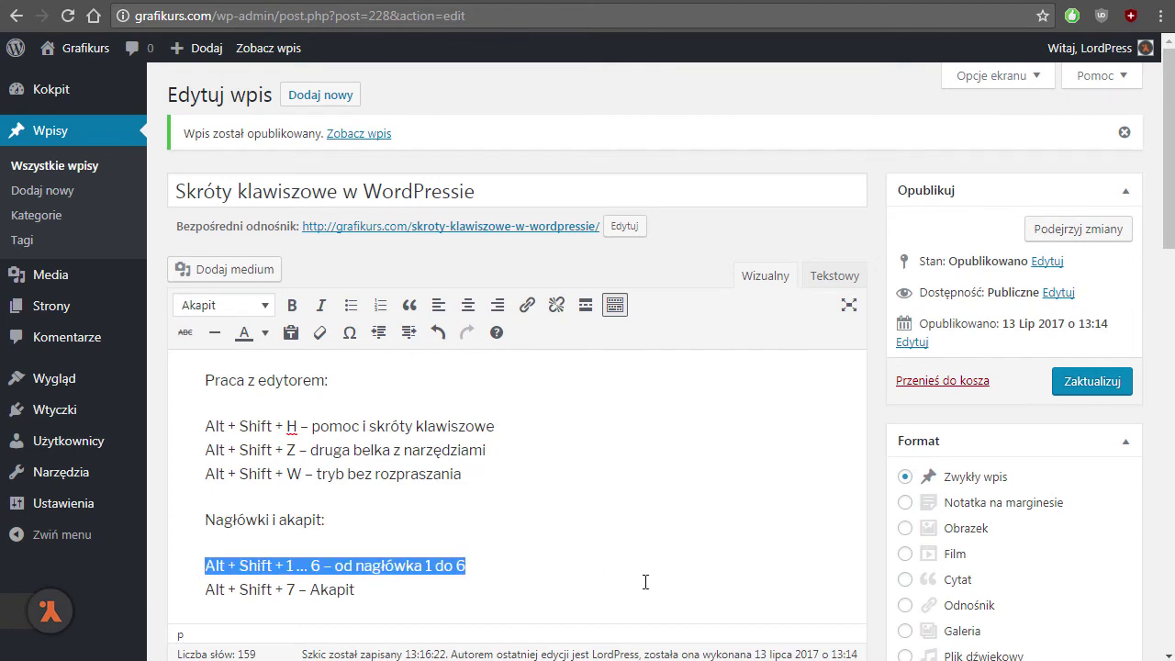
{"action": "key", "text": "alt+shift+1"}
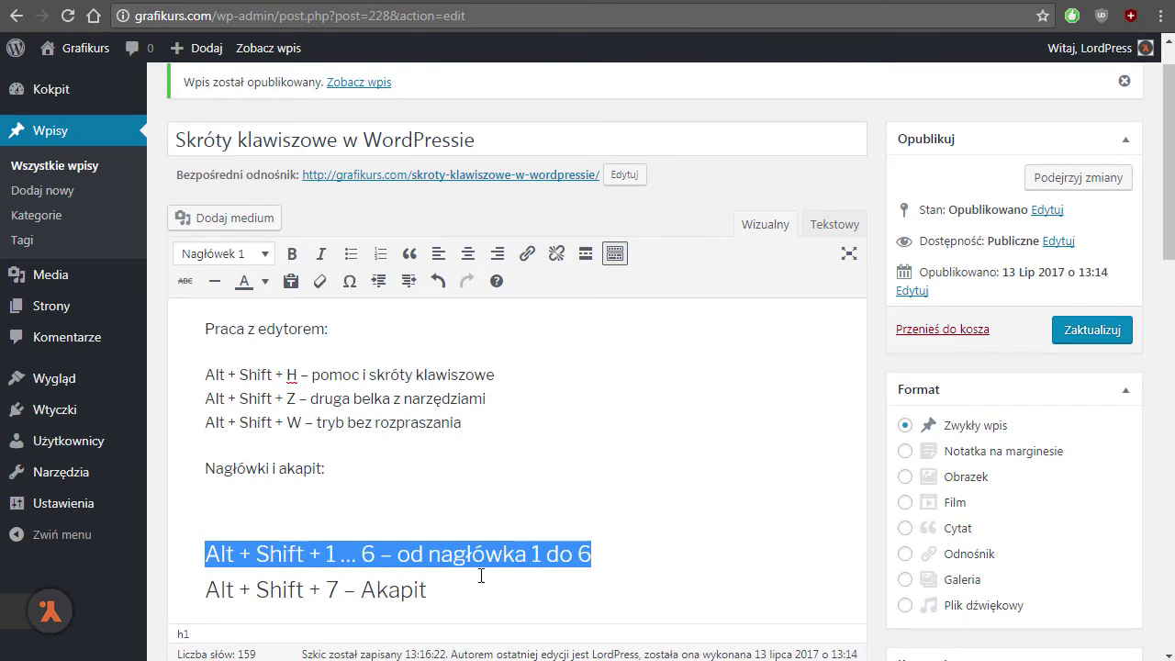
{"action": "key", "text": "alt+shift+2"}
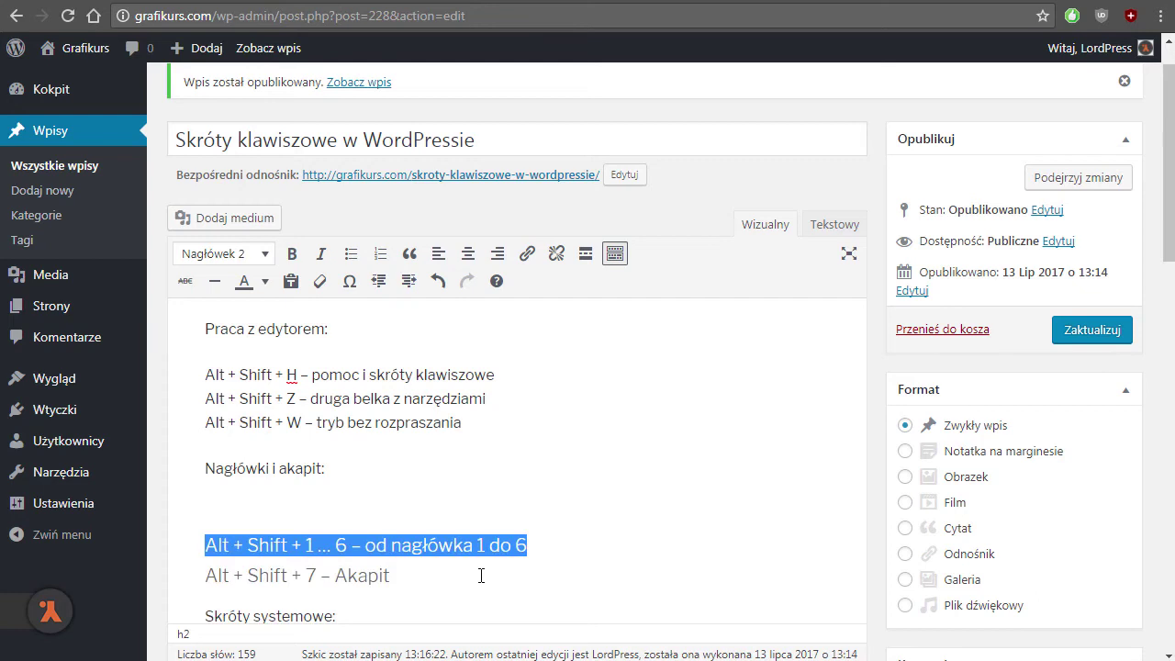
{"action": "key", "text": "alt+shift+3"}
{"action": "key", "text": "alt+shift+4"}
{"action": "key", "text": "alt+shift+5"}
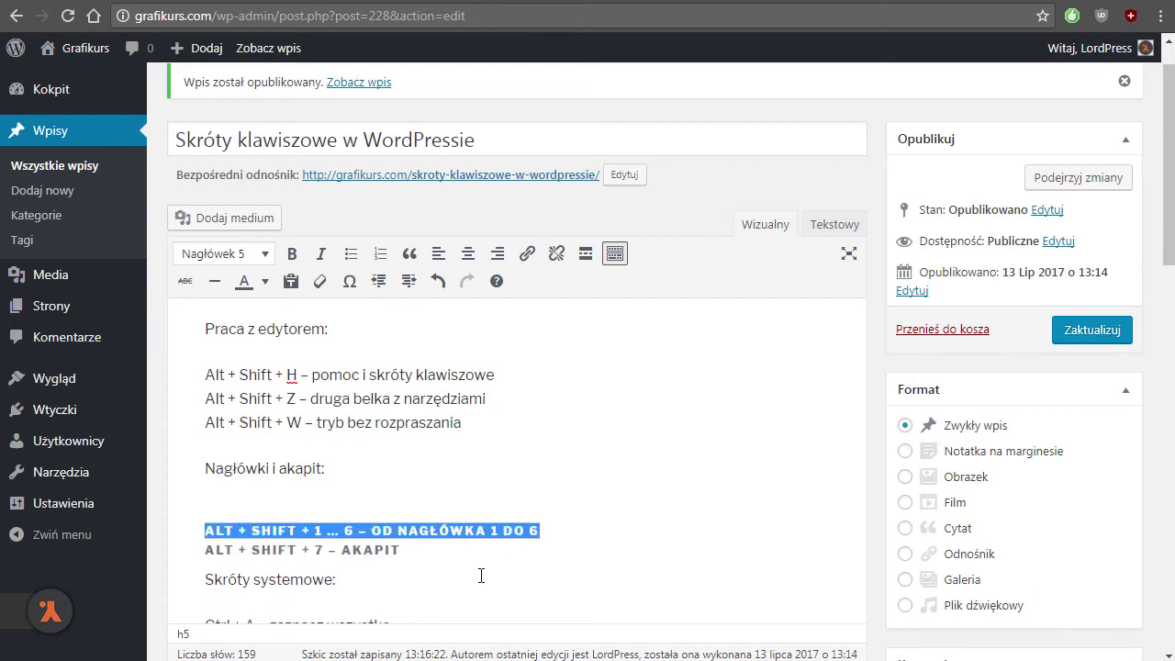
{"action": "key", "text": "alt+shift+6"}
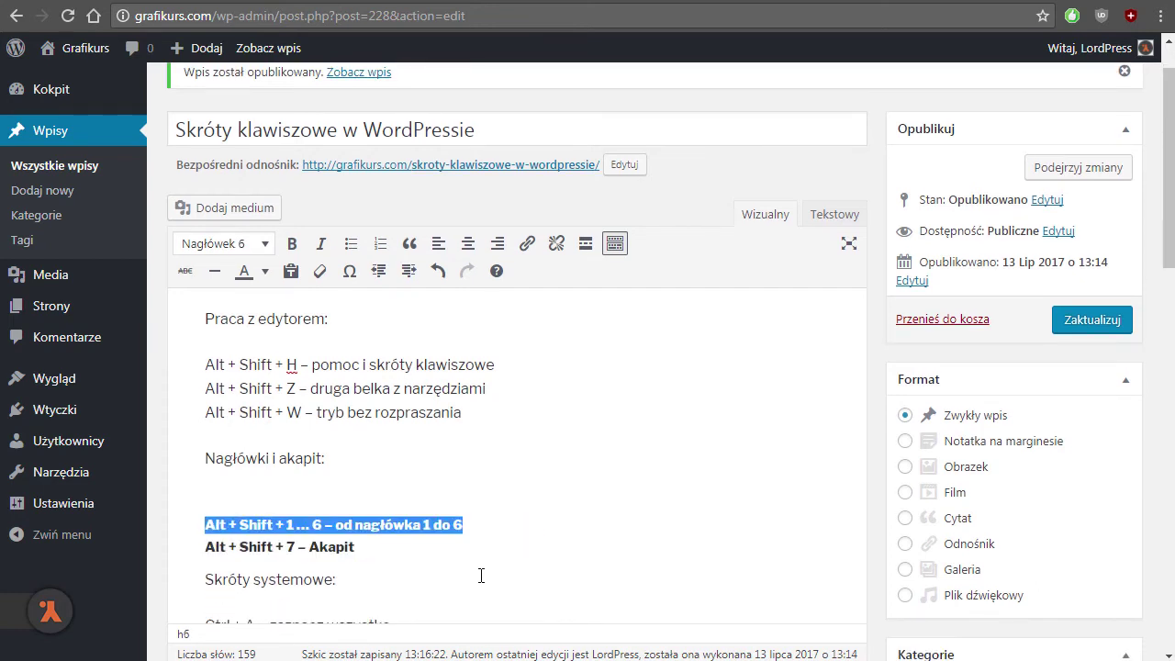
{"action": "key", "text": "alt+shift+7"}
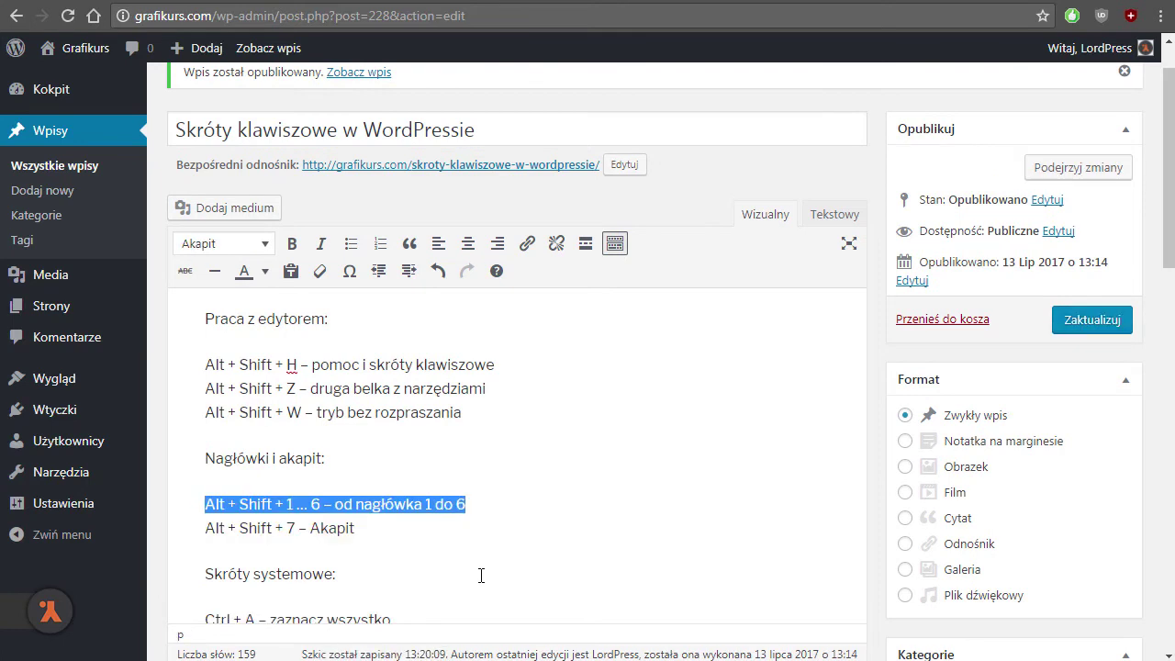
- Review the available paragraph and heading formats without choosing one, and clear the text selection
{"action": "left_click", "coordinate": [265, 244]}
{"action": "left_click", "coordinate": [264, 246]}
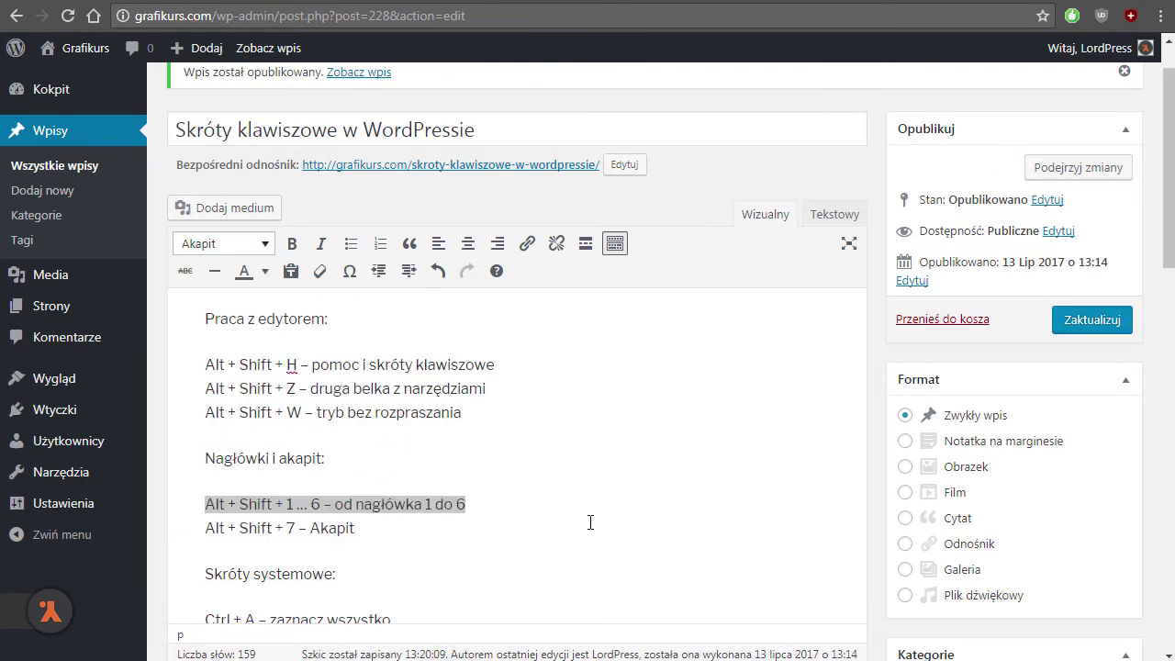
{"action": "left_click", "coordinate": [380, 539]}
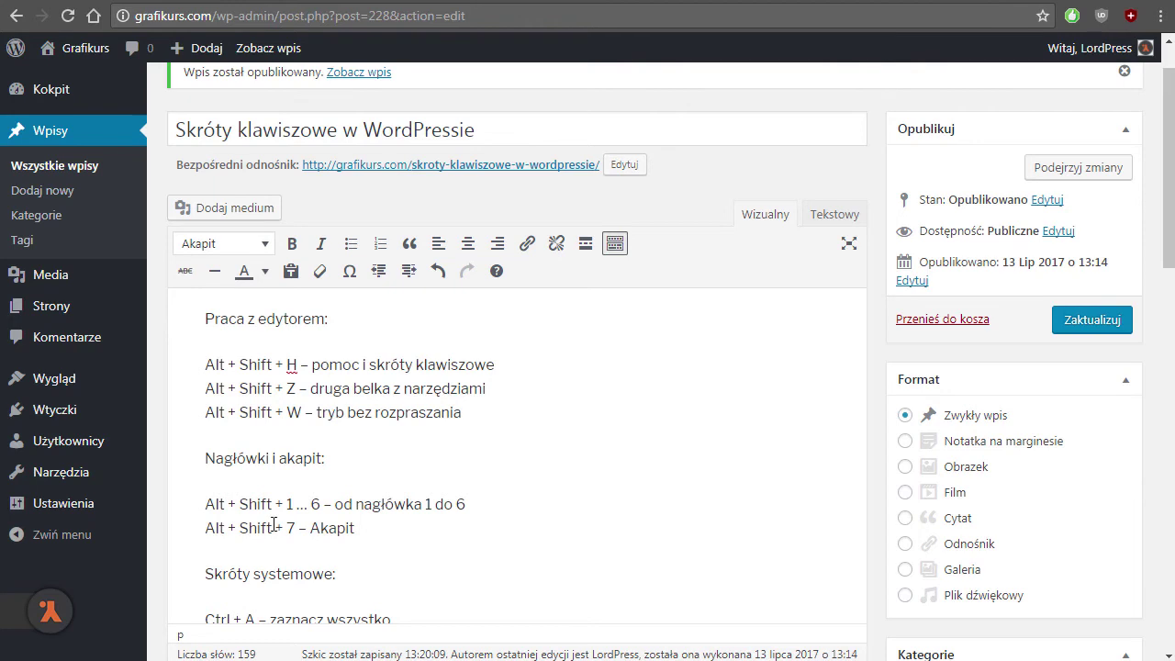
- Try Heading 5, Heading 4 and Heading 3 on the "Alt + Shift + 1 … 6" line and return it to paragraph format
{"action": "left_click_drag", "start_coordinate": [487, 501], "coordinate": [178, 512]}
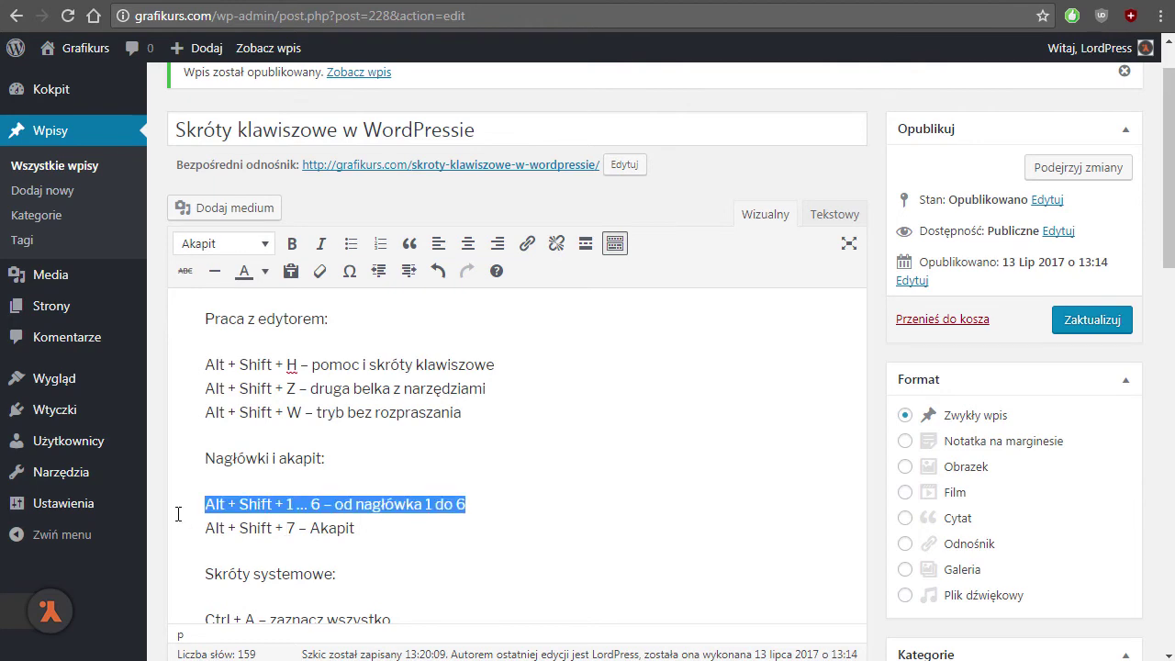
{"action": "key", "text": "alt+shift+5"}
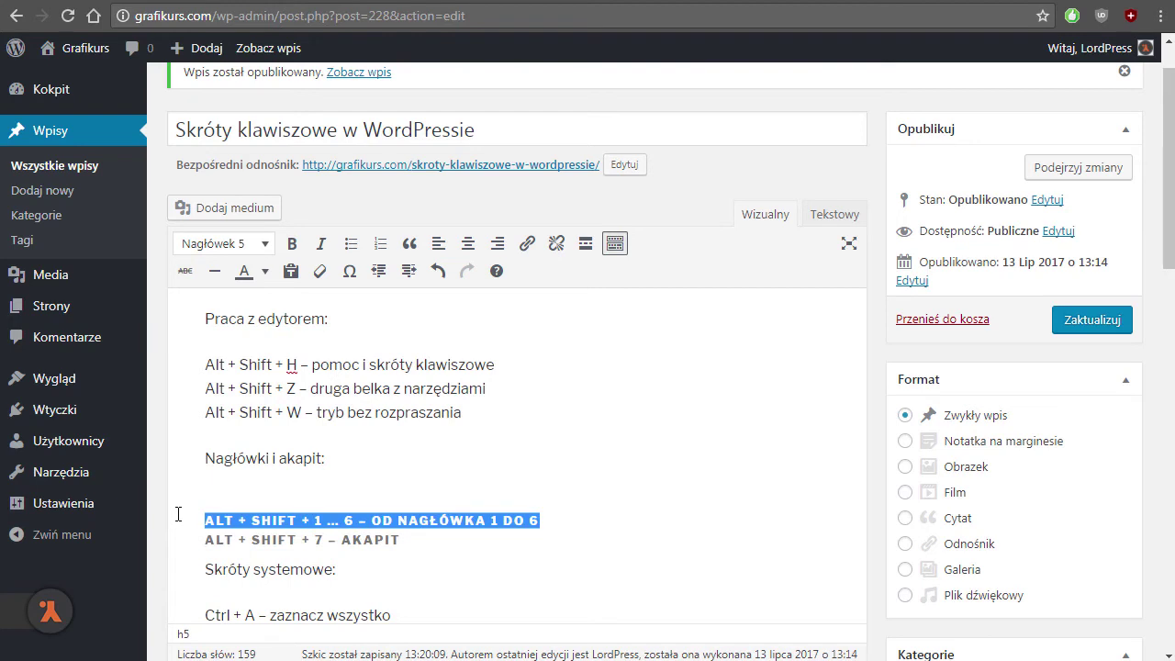
{"action": "key", "text": "alt+shift+4"}
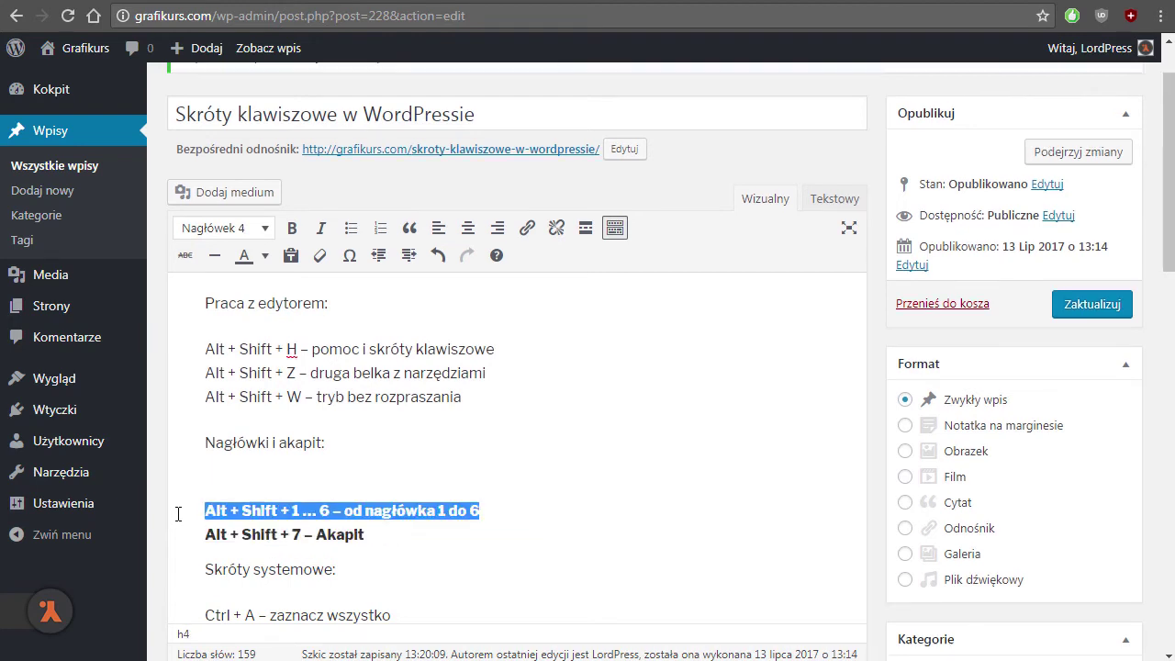
{"action": "key", "text": "alt+shift+3"}
{"action": "key", "text": "alt+shift+7"}
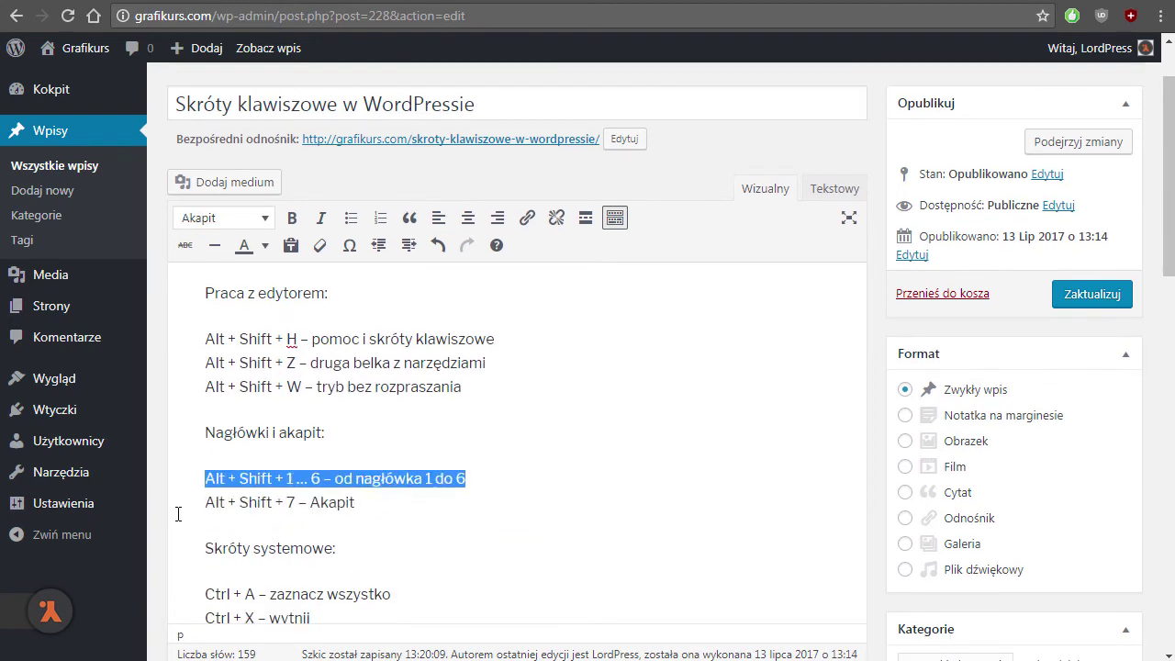
{"action": "left_click", "coordinate": [422, 501]}
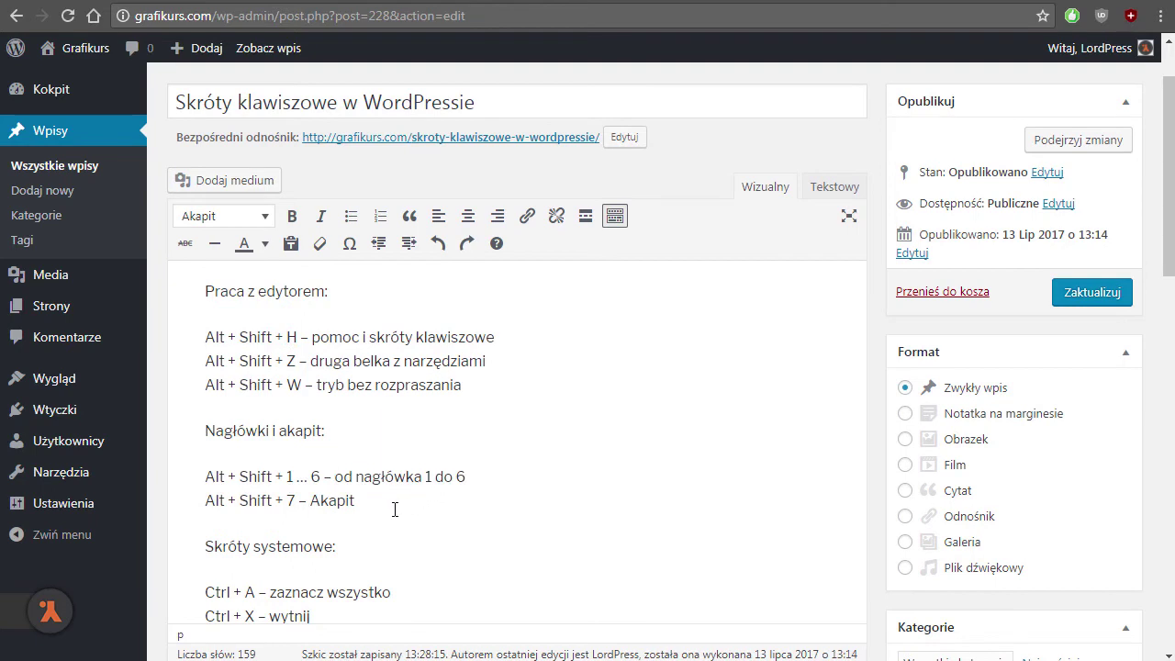
- Enclose the two lines under "Nagłówki i akapit:" in literal "<p>" and "</p>" tags, with "<br />" ending the first line
{"action": "left_click_drag", "start_coordinate": [355, 500], "coordinate": [197, 472]}
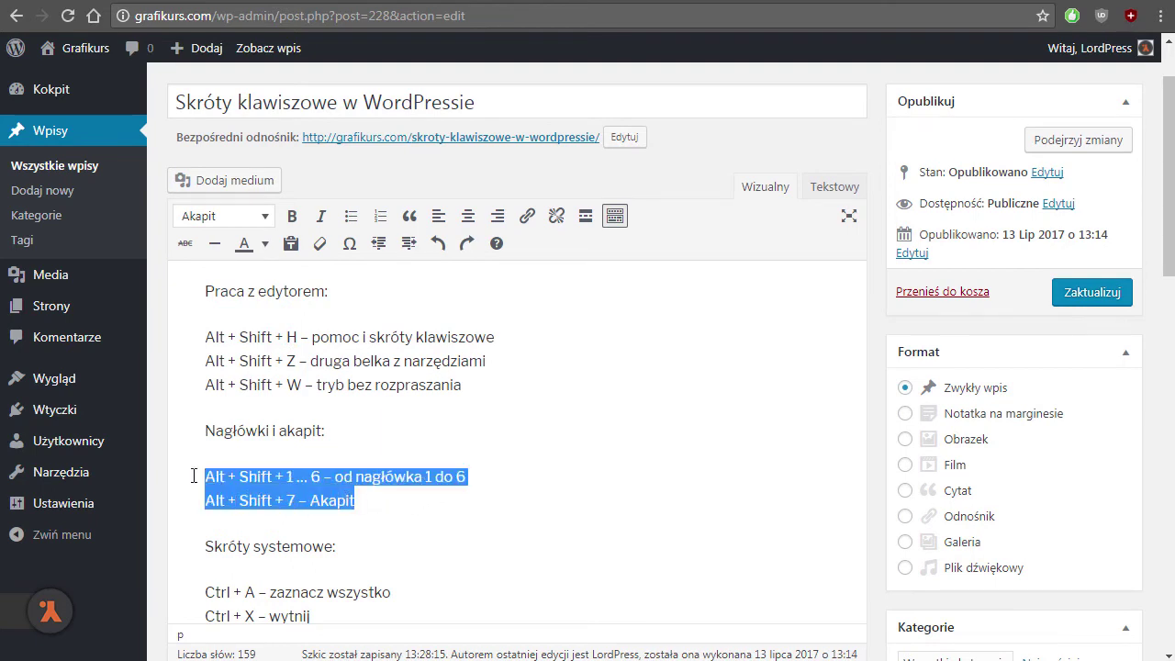
{"action": "left_click", "coordinate": [202, 472]}
{"action": "type", "text": "<p>"}
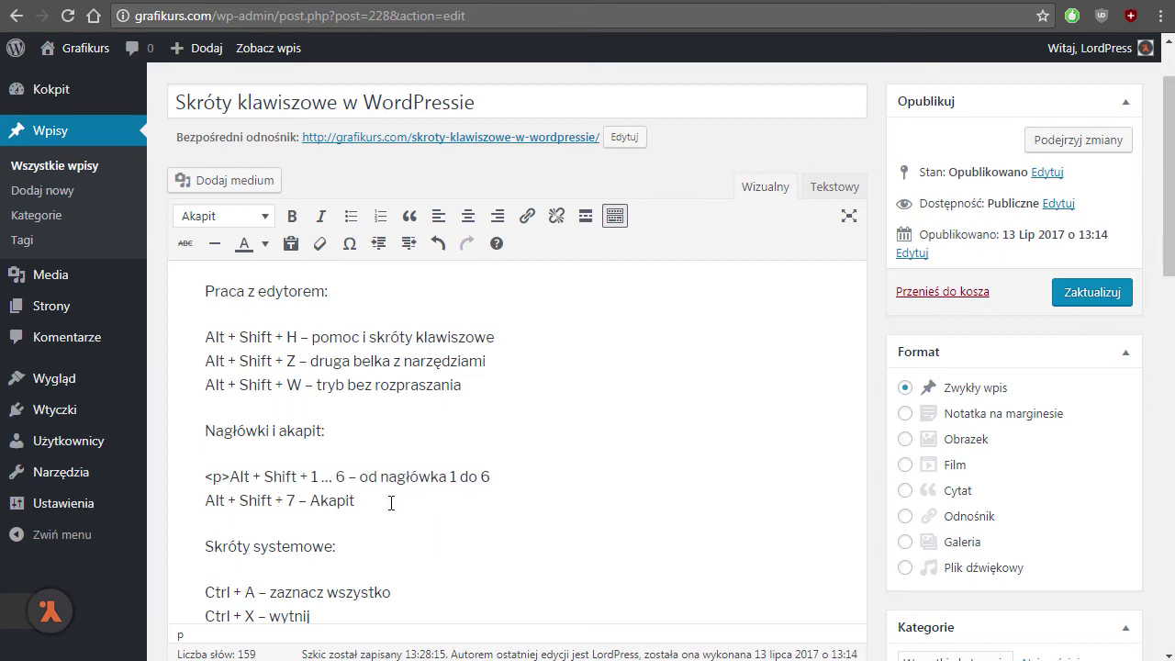
{"action": "type", "text": "</p>"}
{"action": "left_click", "coordinate": [504, 476]}
{"action": "type", "text": "<br />"}
- Remove the typed "<p>", "<br />" and "</p>" tags from the two lines under "Nagłówki i akapit:"
{"action": "left_click_drag", "start_coordinate": [230, 476], "coordinate": [200, 473]}
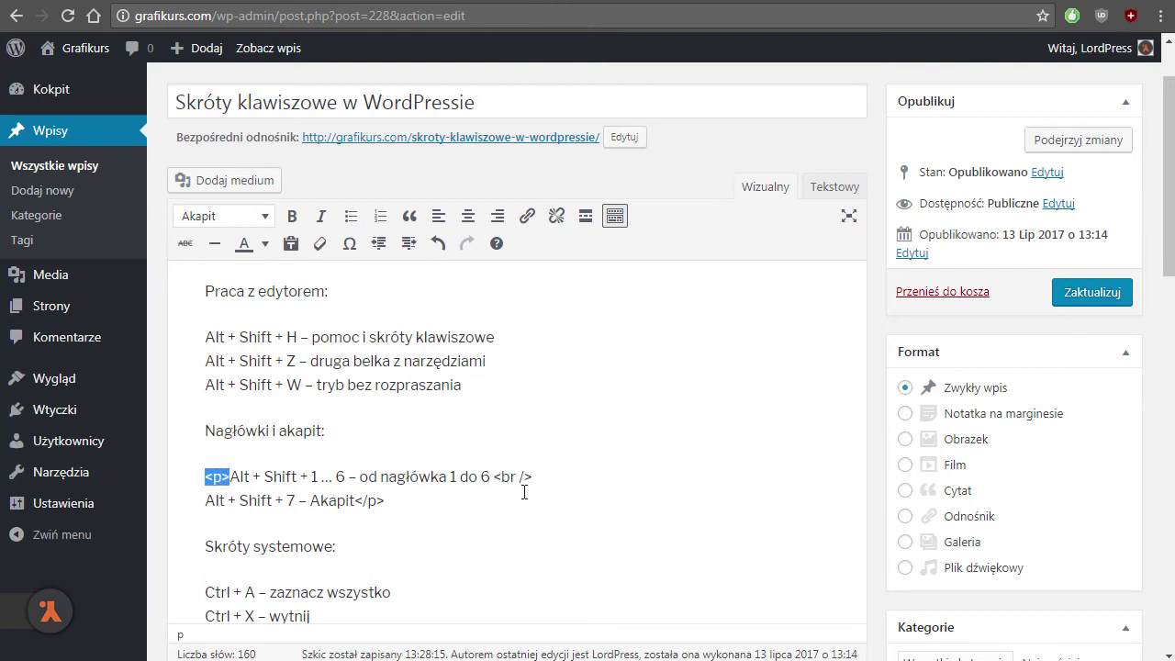
{"action": "key", "text": "Delete"}
{"action": "left_click_drag", "start_coordinate": [507, 477], "coordinate": [462, 475]}
{"action": "key", "text": "Delete"}
{"action": "left_click_drag", "start_coordinate": [385, 500], "coordinate": [356, 499]}
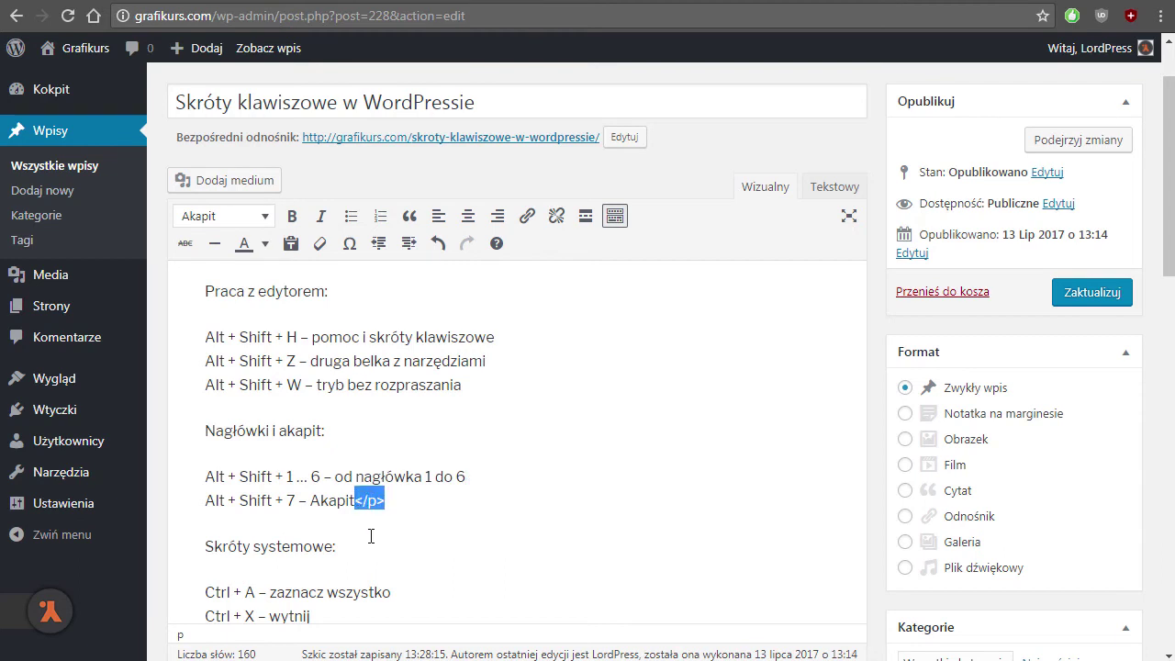
{"action": "key", "text": "Delete"}
- Try replacing the blank gap below "Nagłówki i akapit:" with a single line break, and undo the change
{"action": "left_click_drag", "start_coordinate": [466, 477], "coordinate": [204, 476]}
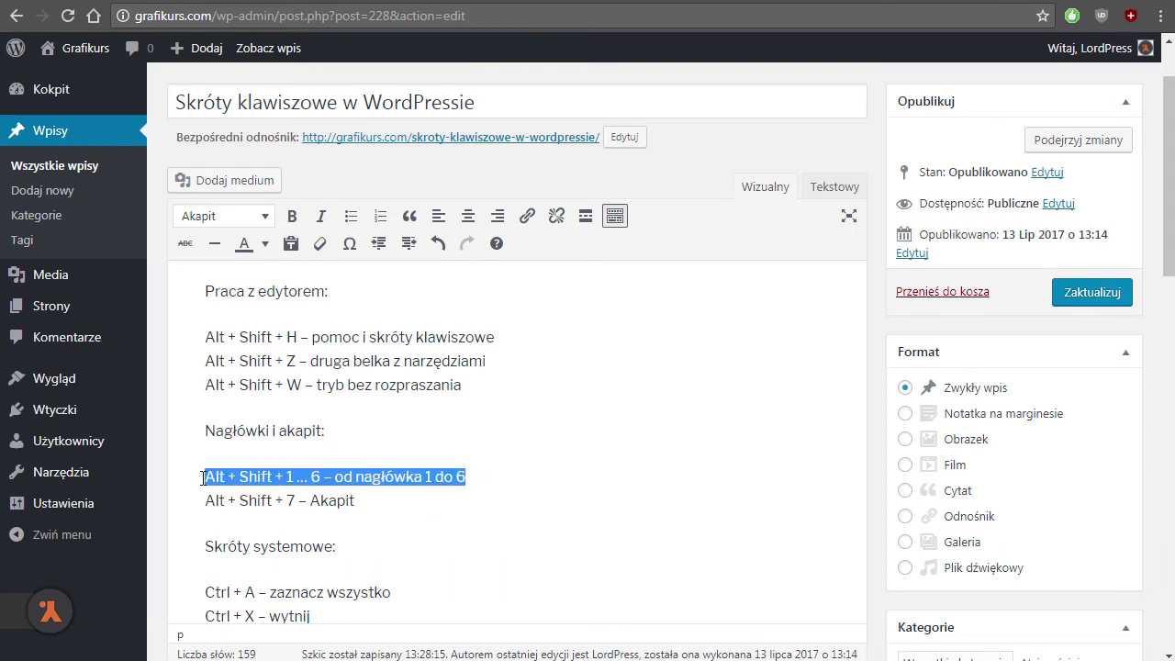
{"action": "left_click_drag", "start_coordinate": [336, 436], "coordinate": [185, 431]}
{"action": "left_click", "coordinate": [341, 430]}
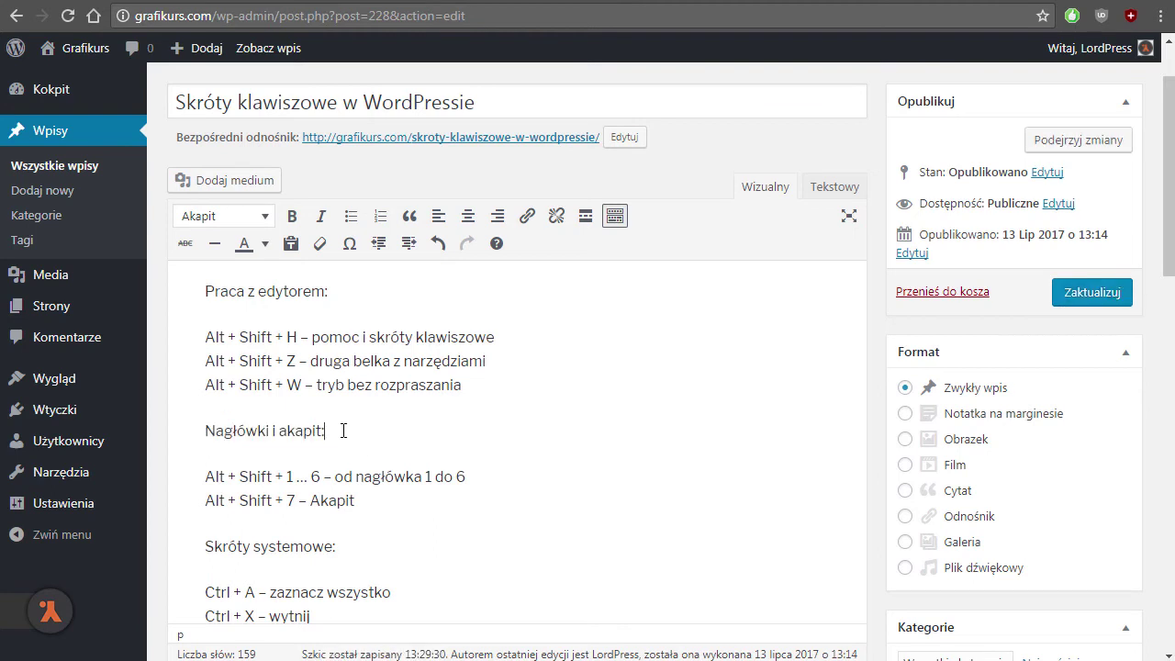
{"action": "key", "text": "Delete"}
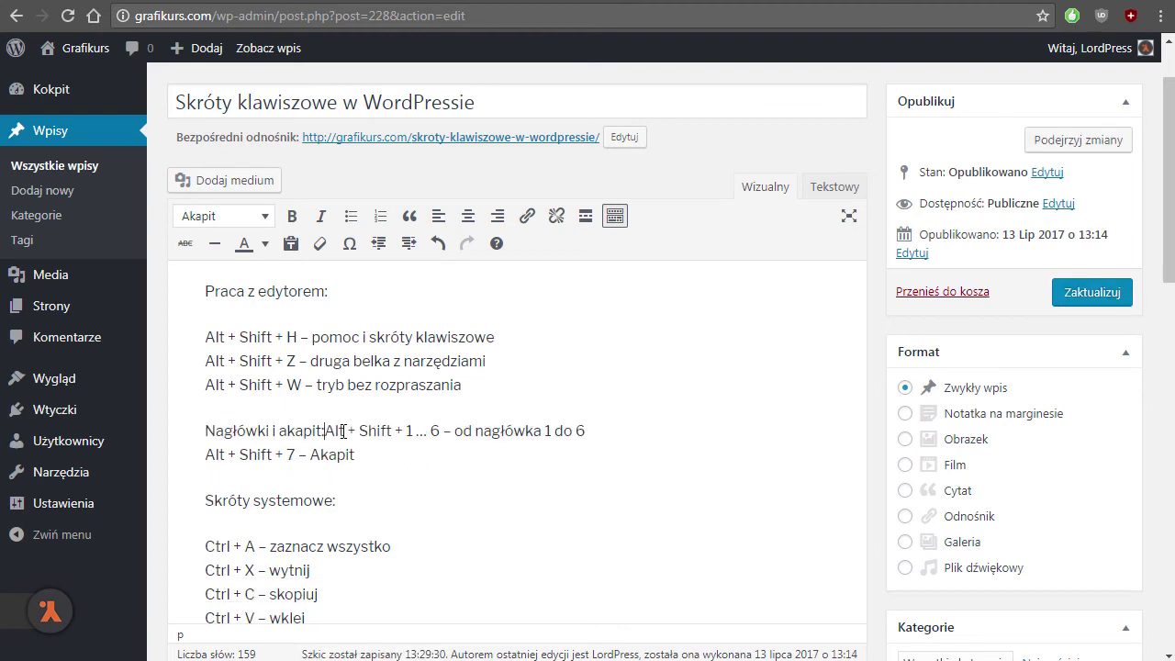
{"action": "key", "text": "Return"}
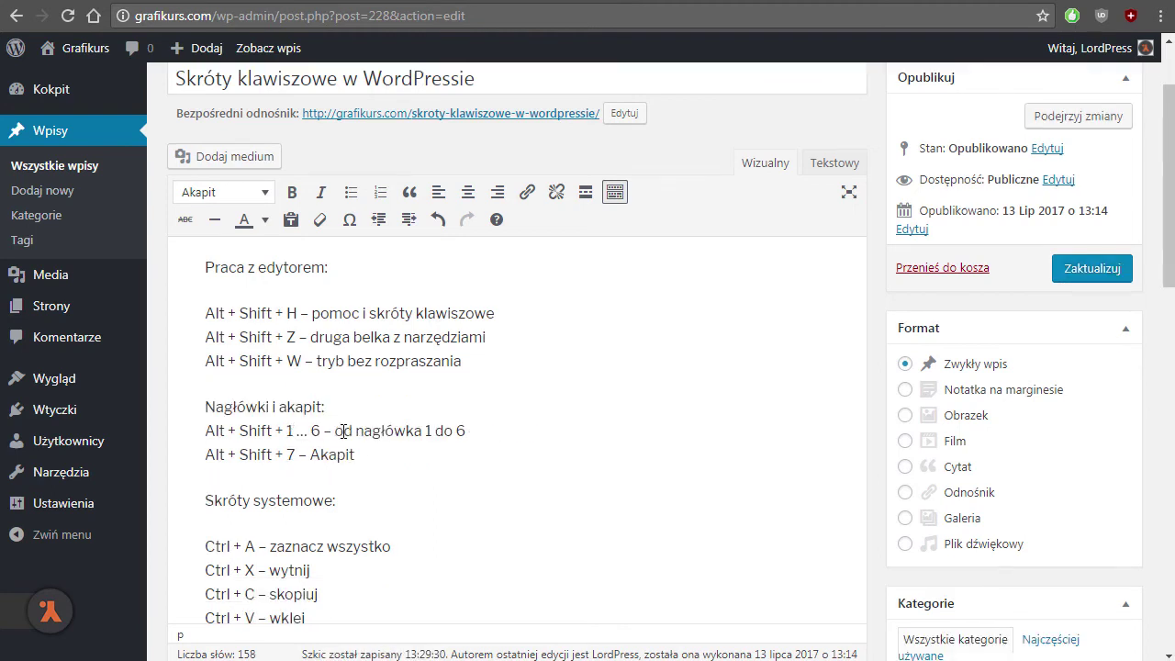
{"action": "key", "text": "ctrl+z"}
{"action": "key", "text": "ctrl+z"}
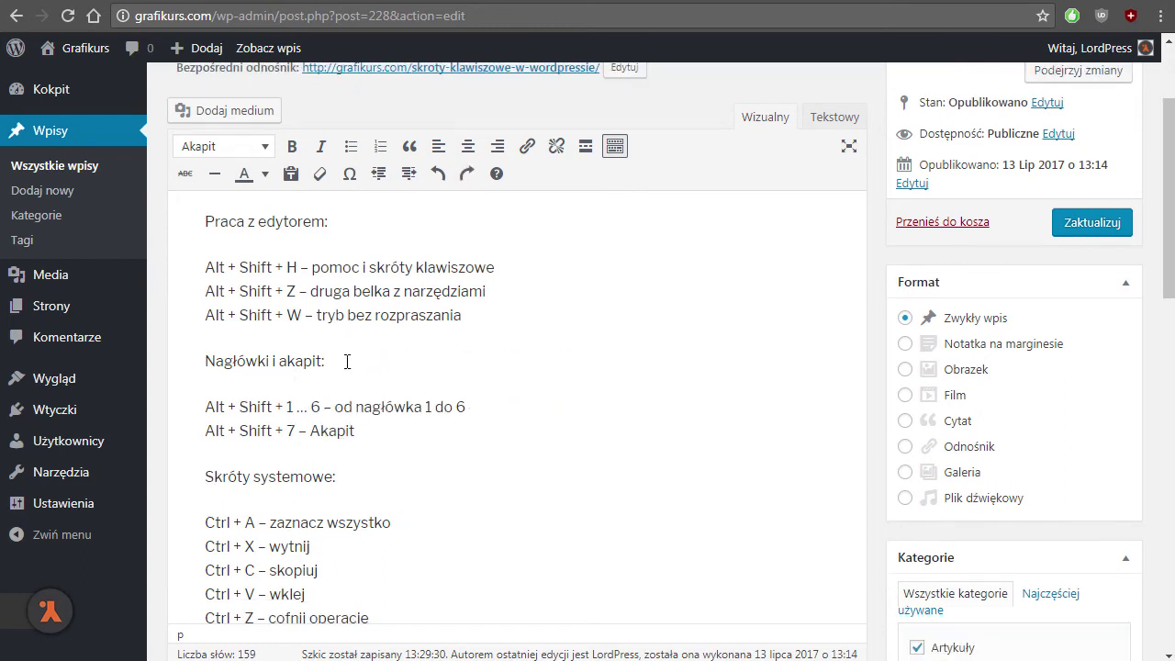
- Join the "Nagłówki i akapit:" heading with the line below it and split them with a single line break
{"action": "key", "text": "Delete"}
{"action": "key", "text": "Delete"}
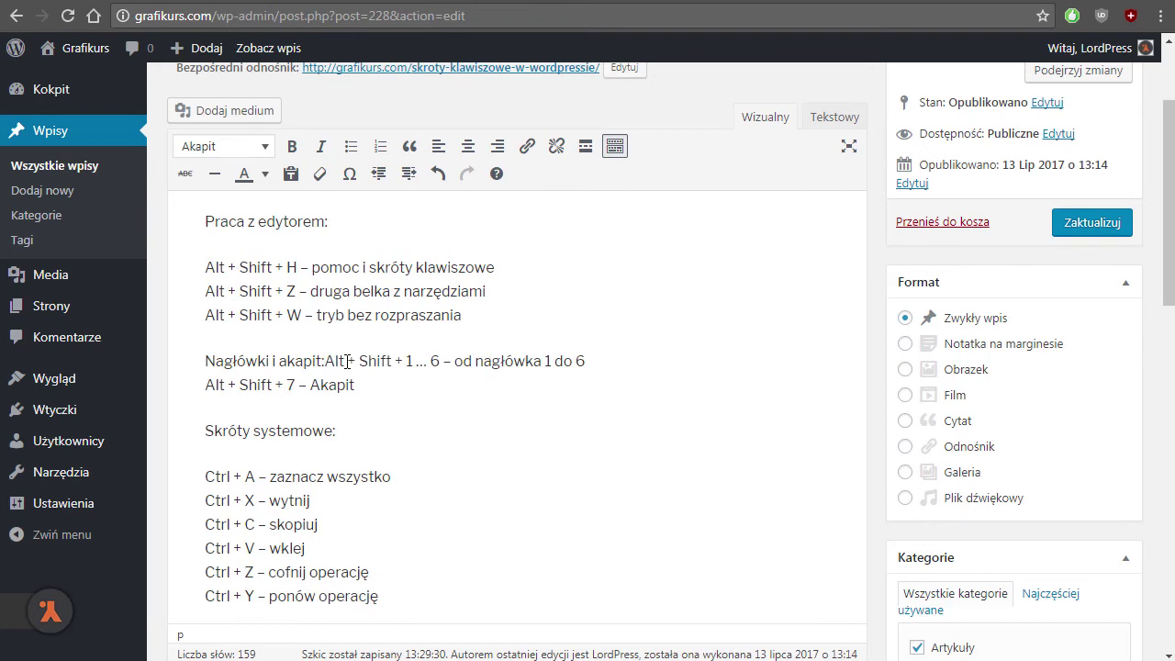
{"action": "key", "text": "Return"}
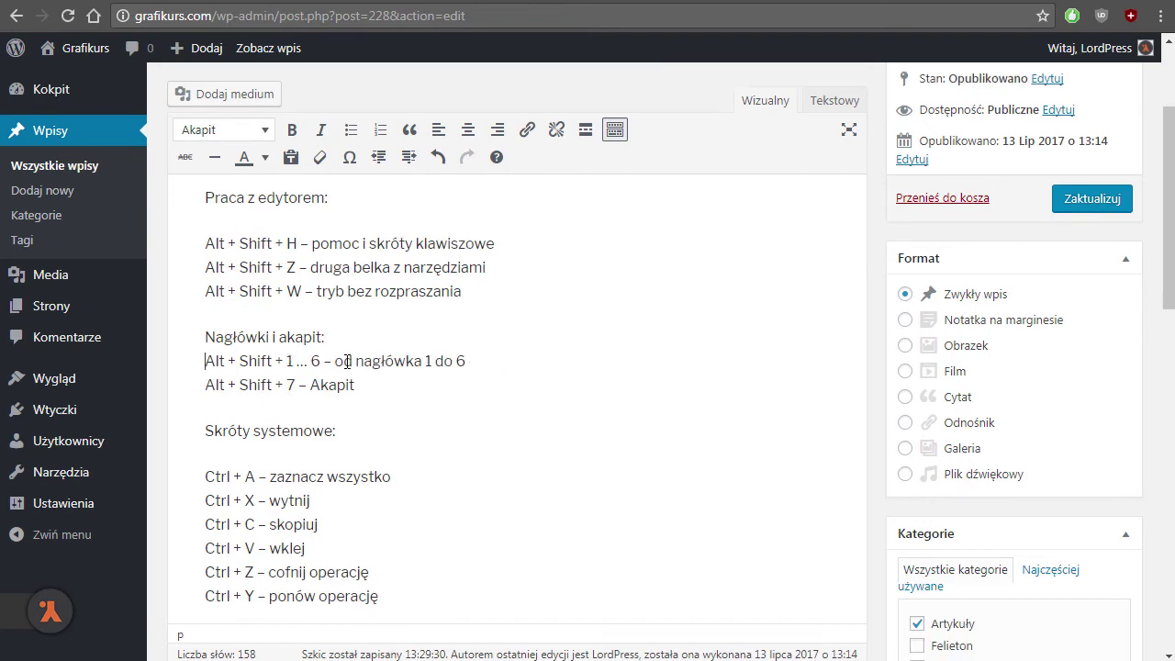
- Add "<br />" after "Nagłówki i akapit:" and copy it to the ends of the "Alt + Shift + 1 … 6", "Ctrl + A" and "Ctrl + X" lines
{"action": "left_click", "coordinate": [359, 338]}
{"action": "type", "text": "<br />"}
{"action": "left_click_drag", "start_coordinate": [367, 338], "coordinate": [327, 338]}
{"action": "key", "text": "ctrl+c"}
{"action": "left_click", "coordinate": [510, 361]}
{"action": "key", "text": "ctrl+v"}
{"action": "left_click", "coordinate": [460, 385]}
{"action": "left_click", "coordinate": [412, 475]}
{"action": "key", "text": "ctrl+v"}
{"action": "left_click", "coordinate": [365, 499]}
{"action": "key", "text": "ctrl+v"}
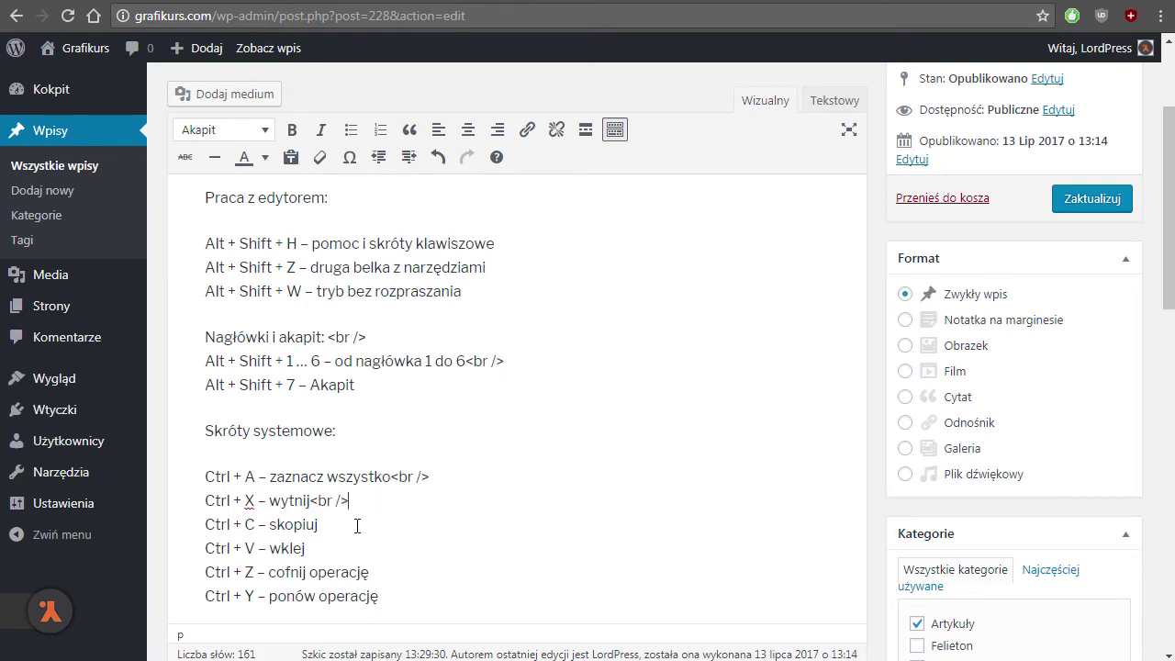
- Undo the added "<br />" tags and the line-break change below "Nagłówki i akapit:"
{"action": "key", "text": "ctrl+z"}
{"action": "key", "text": "ctrl+z"}
{"action": "key", "text": "ctrl+z"}
{"action": "key", "text": "ctrl+z"}
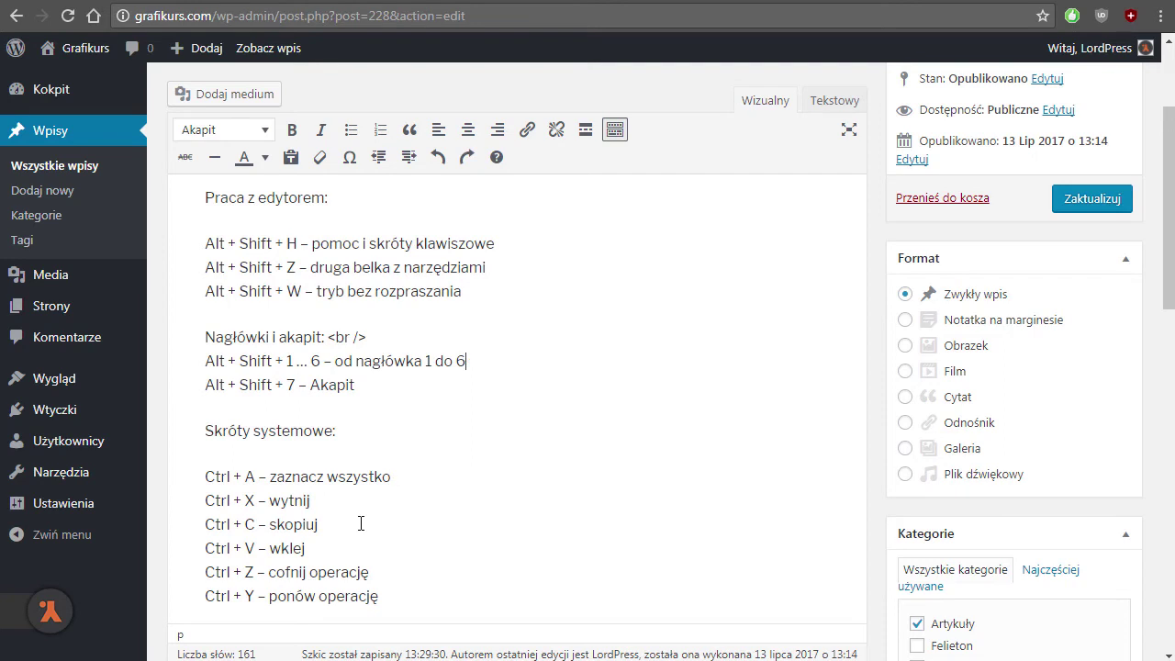
{"action": "key", "text": "ctrl+z"}
{"action": "key", "text": "ctrl+z"}
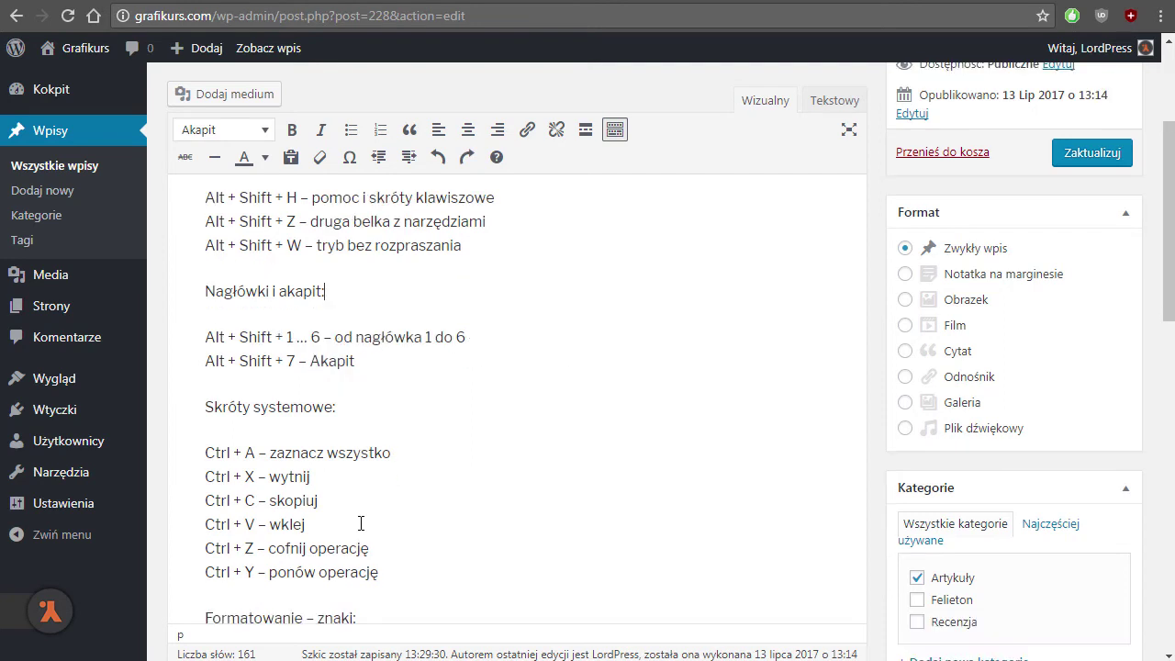
- Select the whole post text and release it, and cut the "Ctrl + X – wytnij" line and undo the cut
{"action": "scroll", "coordinate": [384, 506], "scroll_direction": "up", "scroll_amount": 1}
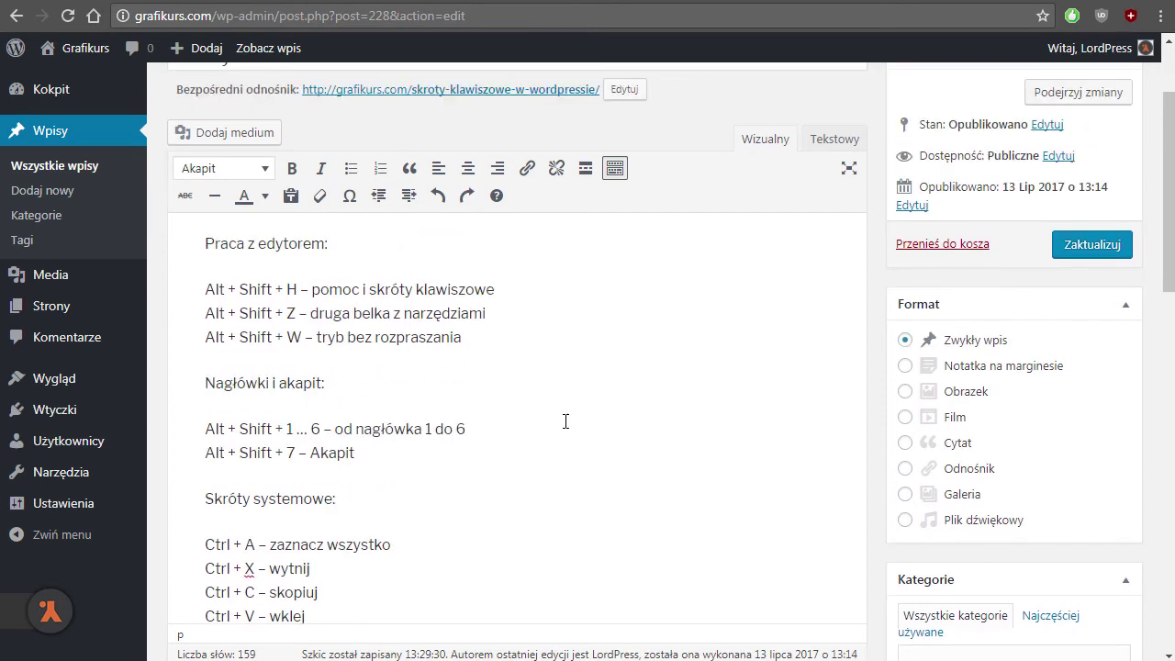
{"action": "scroll", "coordinate": [565, 421], "scroll_direction": "down", "scroll_amount": 1}
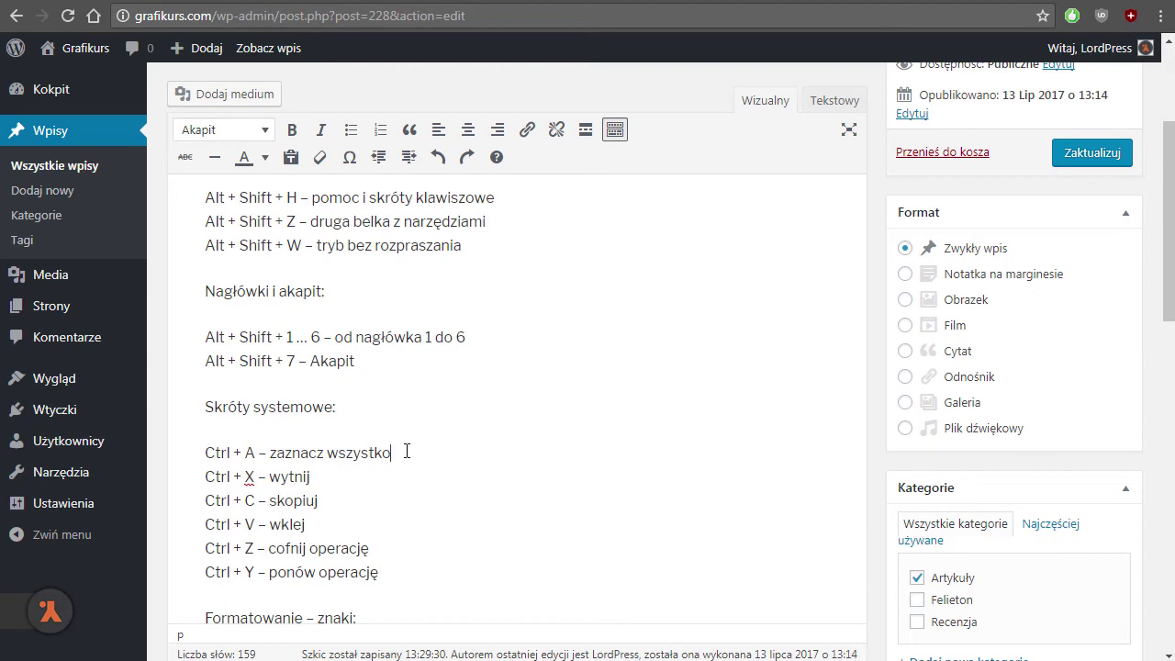
{"action": "key", "text": "ctrl+a"}
{"action": "left_click", "coordinate": [407, 451]}
{"action": "left_click_drag", "start_coordinate": [340, 475], "coordinate": [172, 469]}
{"action": "key", "text": "ctrl+x"}
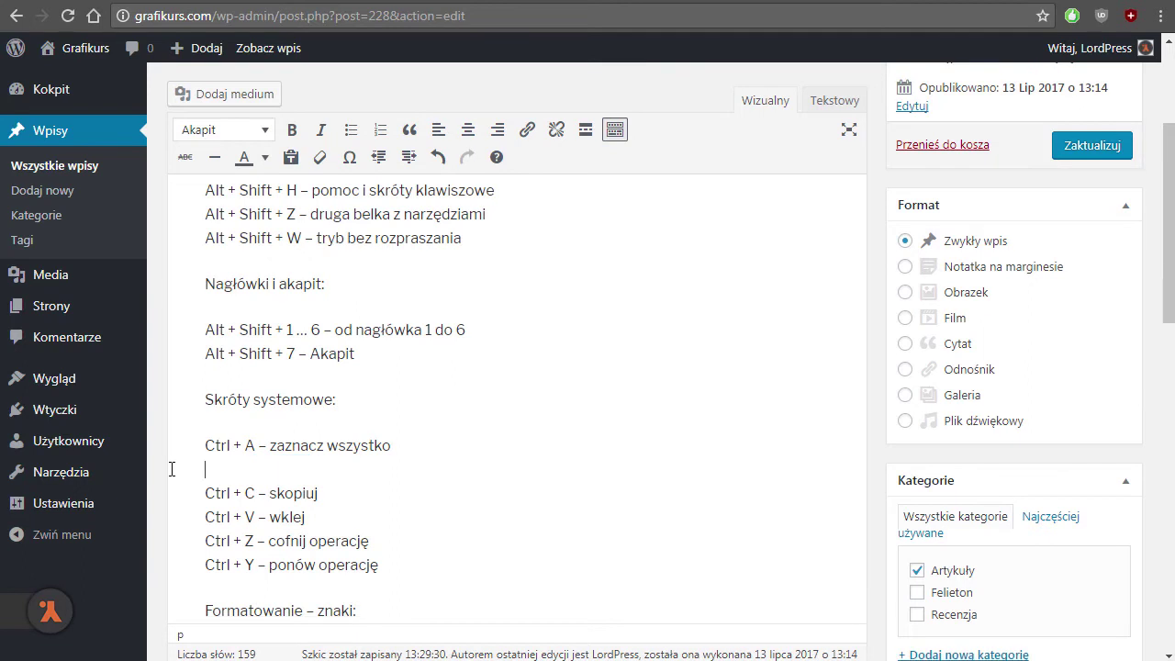
{"action": "key", "text": "ctrl+z"}
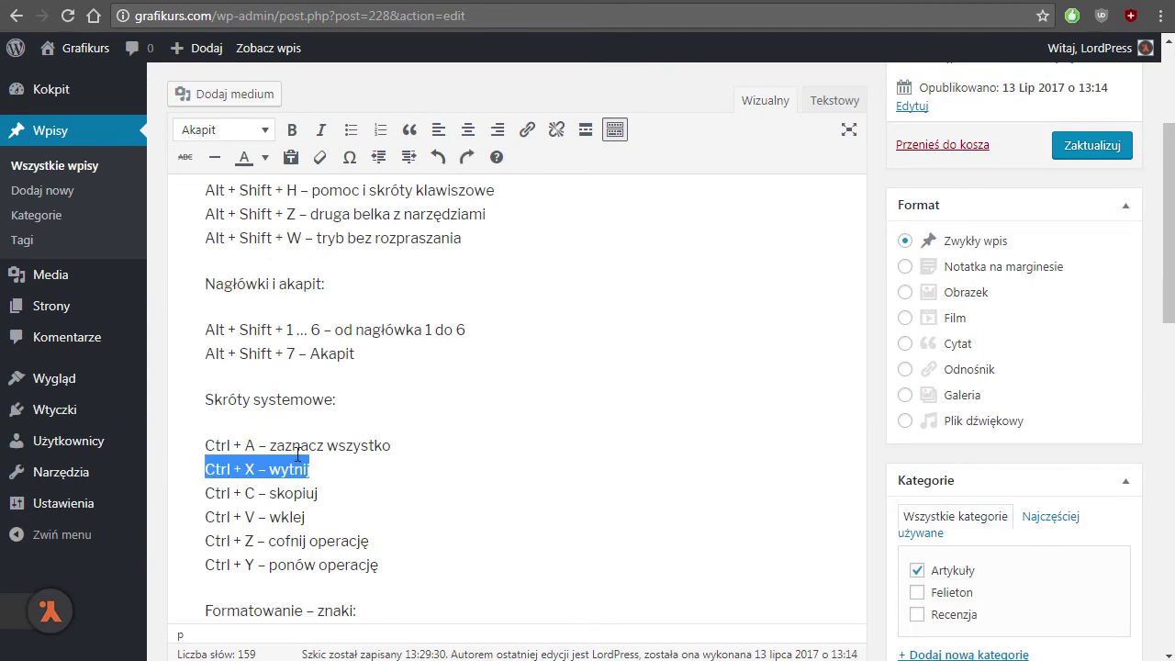
{"action": "left_click", "coordinate": [347, 481]}
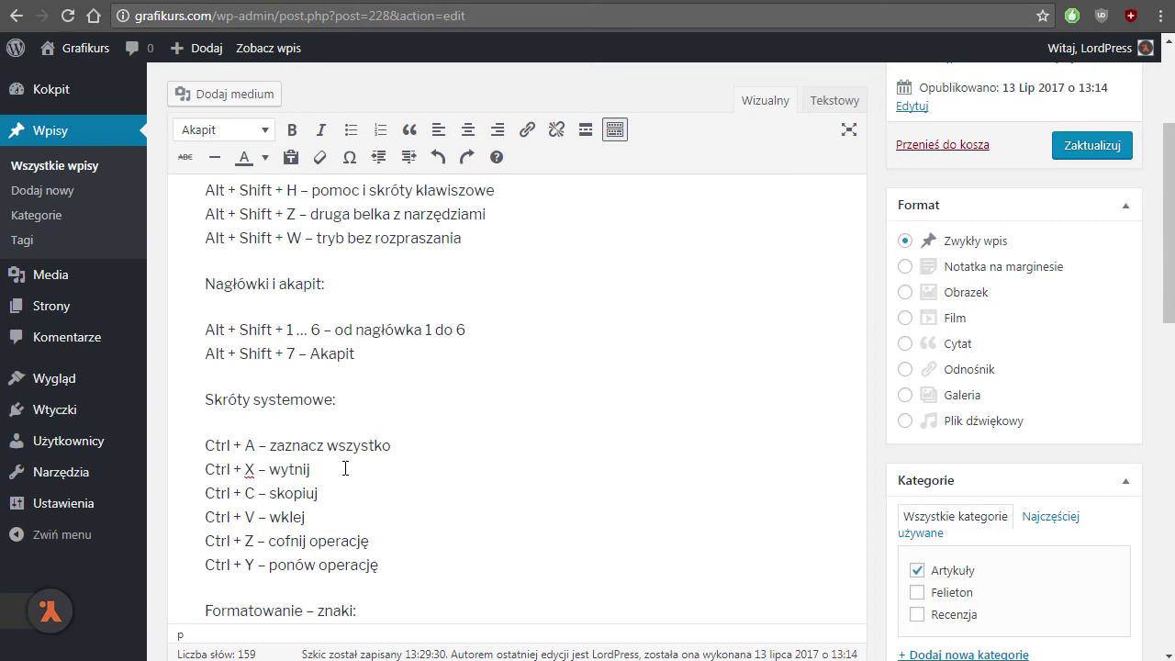
- Paste the cut text at the "Ctrl + X – wytnij" line, erase the pasted copy, and undo and redo the deletion
{"action": "key", "text": "ctrl+v"}
{"action": "key", "text": "BackSpace"}
{"action": "key", "text": "BackSpace"}
{"action": "key", "text": "BackSpace"}
{"action": "key", "text": "BackSpace"}
{"action": "key", "text": "BackSpace"}
{"action": "key", "text": "BackSpace"}
{"action": "key", "text": "BackSpace"}
{"action": "key", "text": "BackSpace"}
{"action": "key", "text": "BackSpace"}
{"action": "key", "text": "BackSpace"}
{"action": "key", "text": "BackSpace"}
{"action": "key", "text": "BackSpace"}
{"action": "key", "text": "BackSpace"}
{"action": "key", "text": "BackSpace"}
{"action": "key", "text": "BackSpace"}
{"action": "key", "text": "BackSpace"}
{"action": "key", "text": "BackSpace"}
{"action": "key", "text": "ctrl+z"}
{"action": "key", "text": "ctrl+y"}
- Move the "Ctrl + A – zaznacz wszystko" text to the end of the "Ctrl + X – wytnij" line and undo the move
{"action": "left_click_drag", "start_coordinate": [399, 446], "coordinate": [195, 439]}
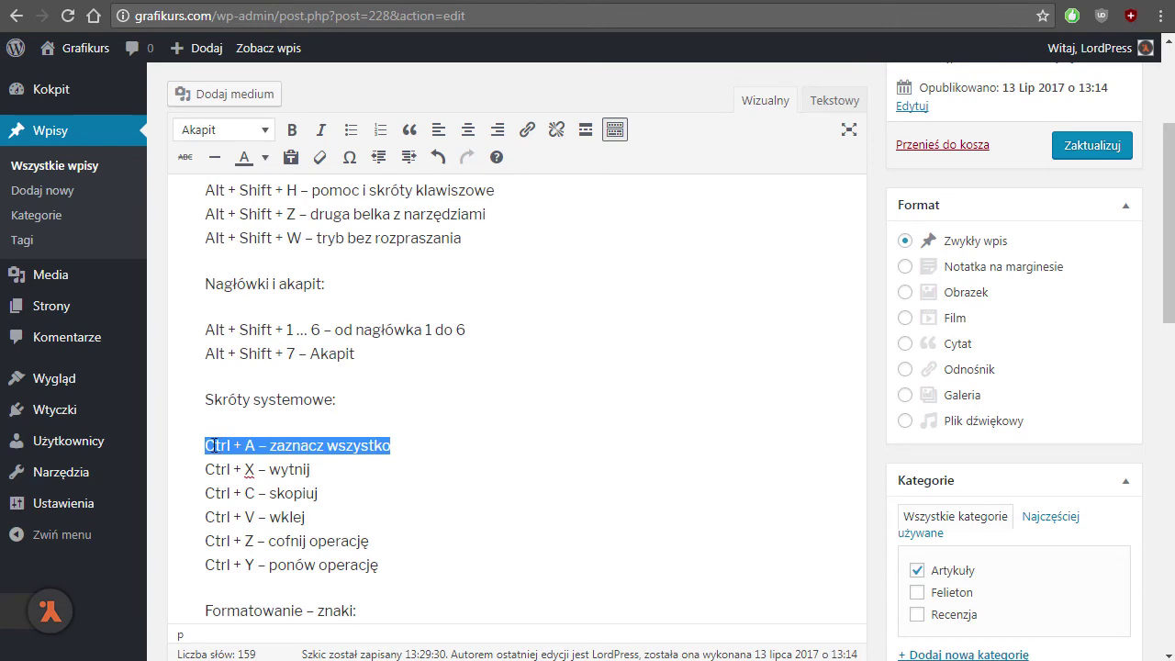
{"action": "left_click_drag", "start_coordinate": [214, 447], "coordinate": [322, 471]}
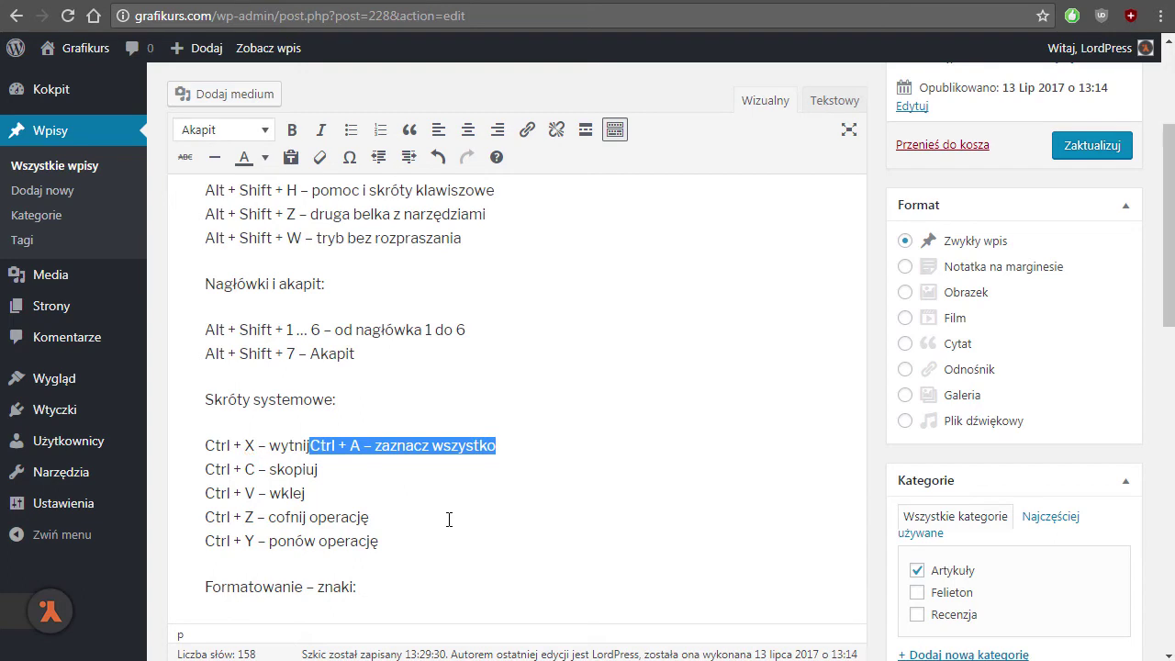
{"action": "key", "text": "ctrl+z"}
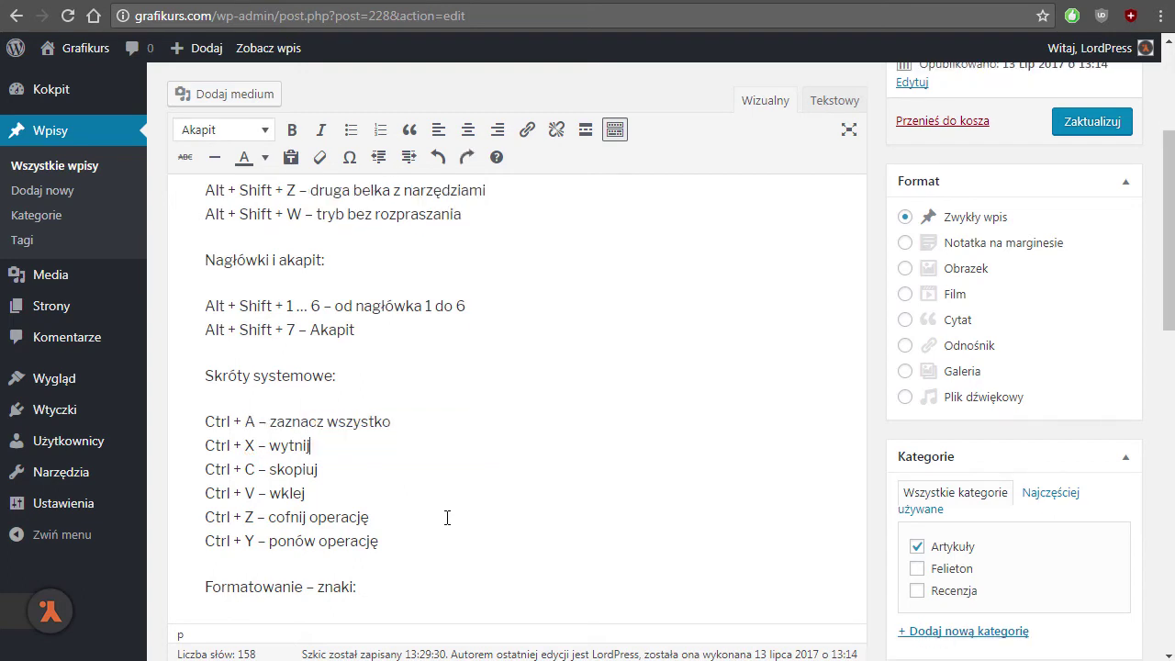
- Underline the "Ctrl + U – podkreślenie" line and italicize the "Ctrl + I – pochylenie" line
{"action": "scroll", "coordinate": [582, 410], "scroll_direction": "down", "scroll_amount": 2}
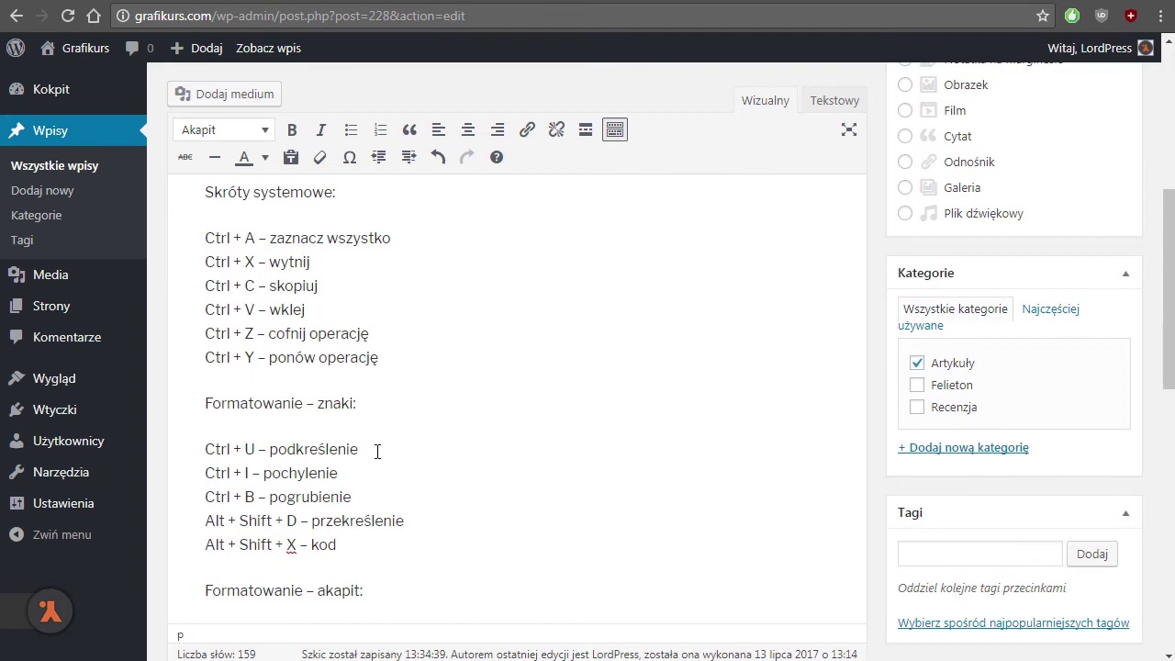
{"action": "left_click_drag", "start_coordinate": [377, 451], "coordinate": [169, 448]}
{"action": "key", "text": "ctrl+u"}
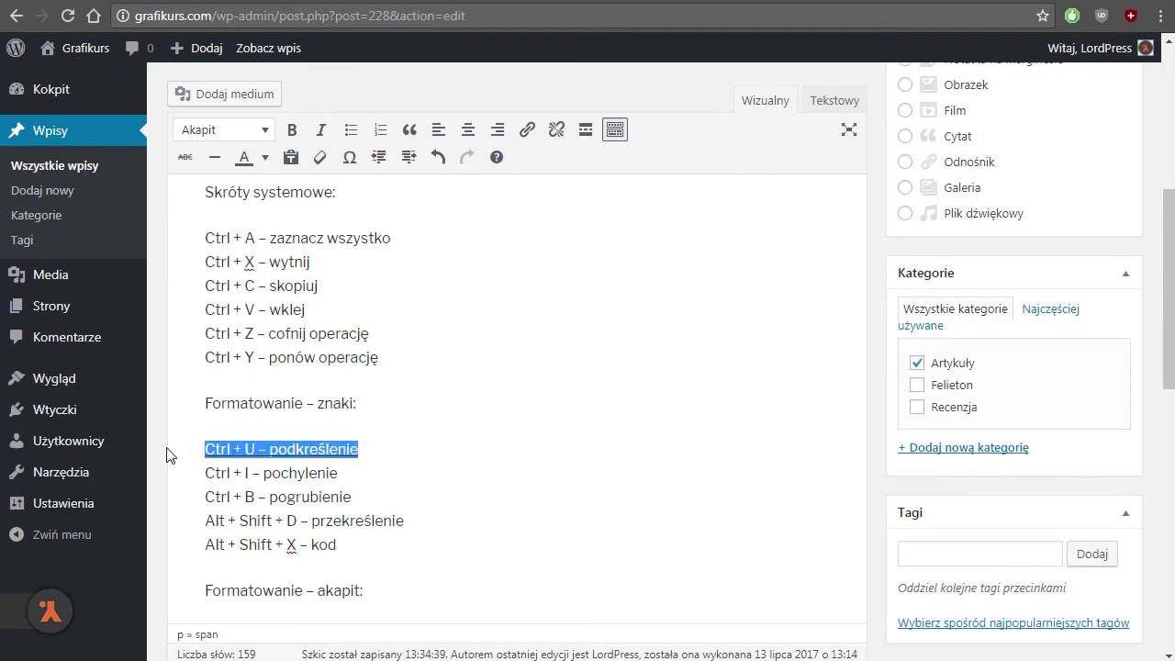
{"action": "left_click", "coordinate": [344, 474]}
{"action": "left_click", "coordinate": [180, 472], "text": "shift"}
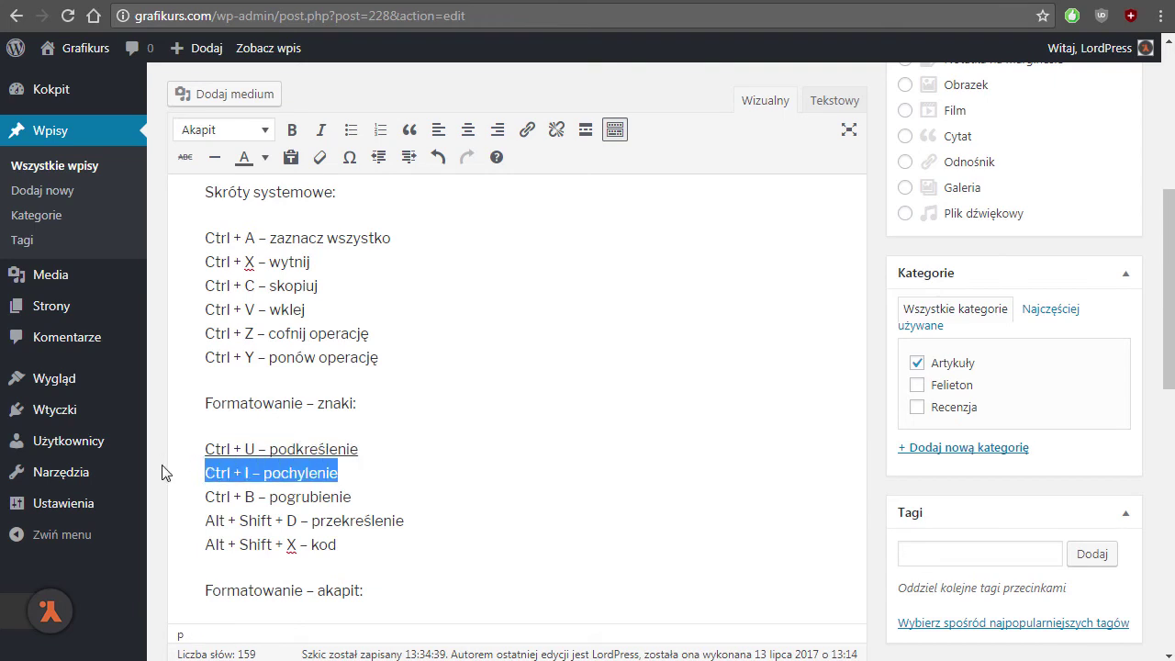
{"action": "key", "text": "ctrl+i"}
- Make the "Ctrl + B – pogrubienie" line bold and strike through the "Alt + Shift + D – przekreślenie" line
{"action": "left_click_drag", "start_coordinate": [365, 496], "coordinate": [138, 494]}
{"action": "key", "text": "ctrl+b"}
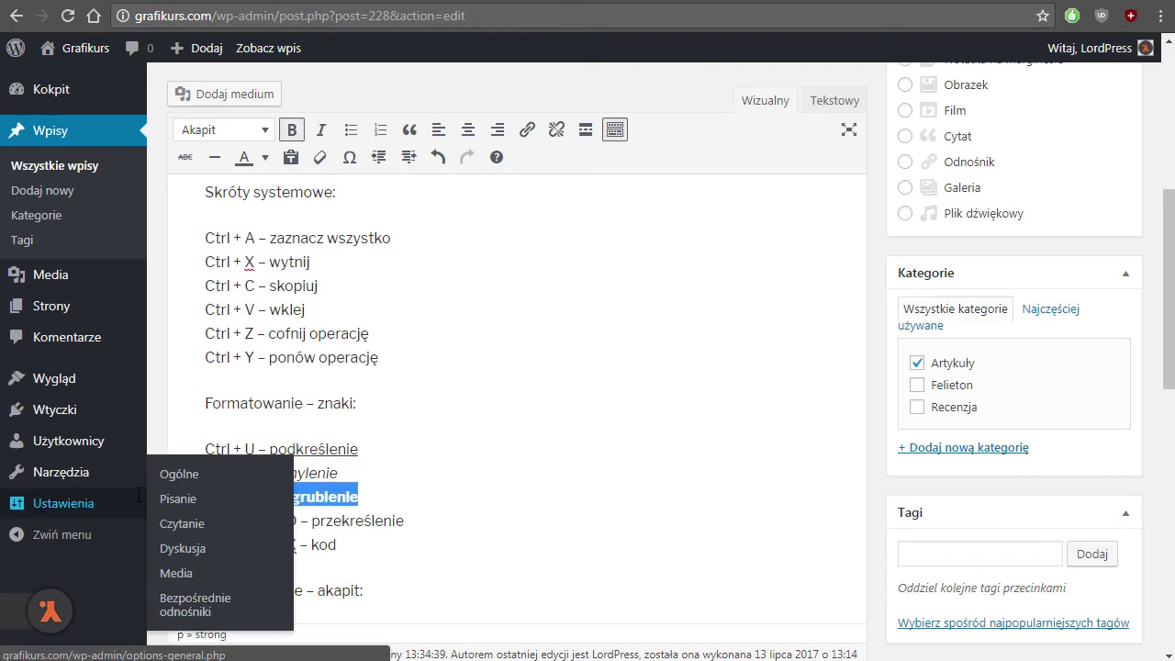
{"action": "left_click", "coordinate": [440, 521]}
{"action": "left_click_drag", "start_coordinate": [440, 523], "coordinate": [194, 518]}
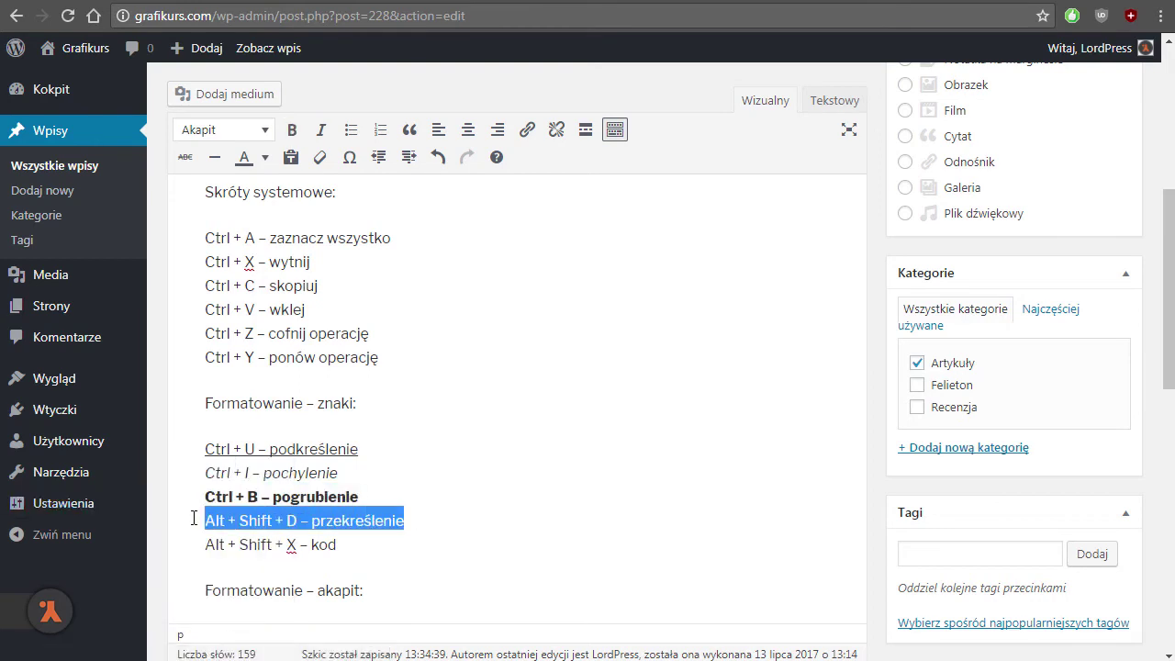
{"action": "key", "text": "alt+shift+d"}
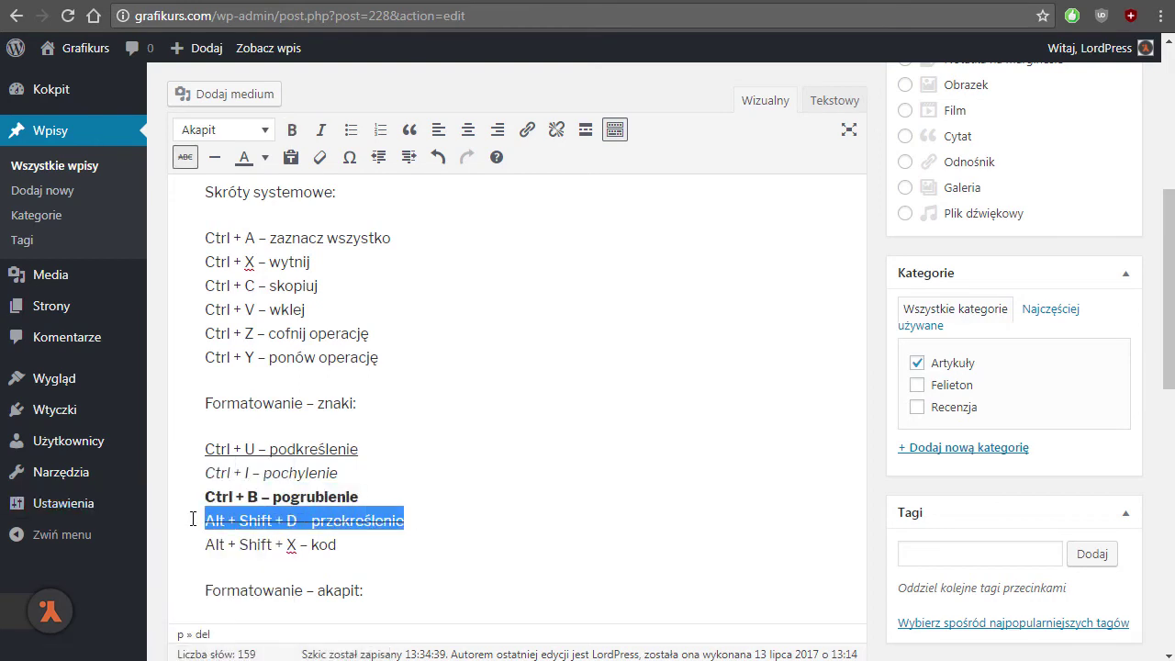
- Format the "Alt + Shift + X – kod" line as code and clear the selection
{"action": "left_click_drag", "start_coordinate": [347, 544], "coordinate": [193, 544]}
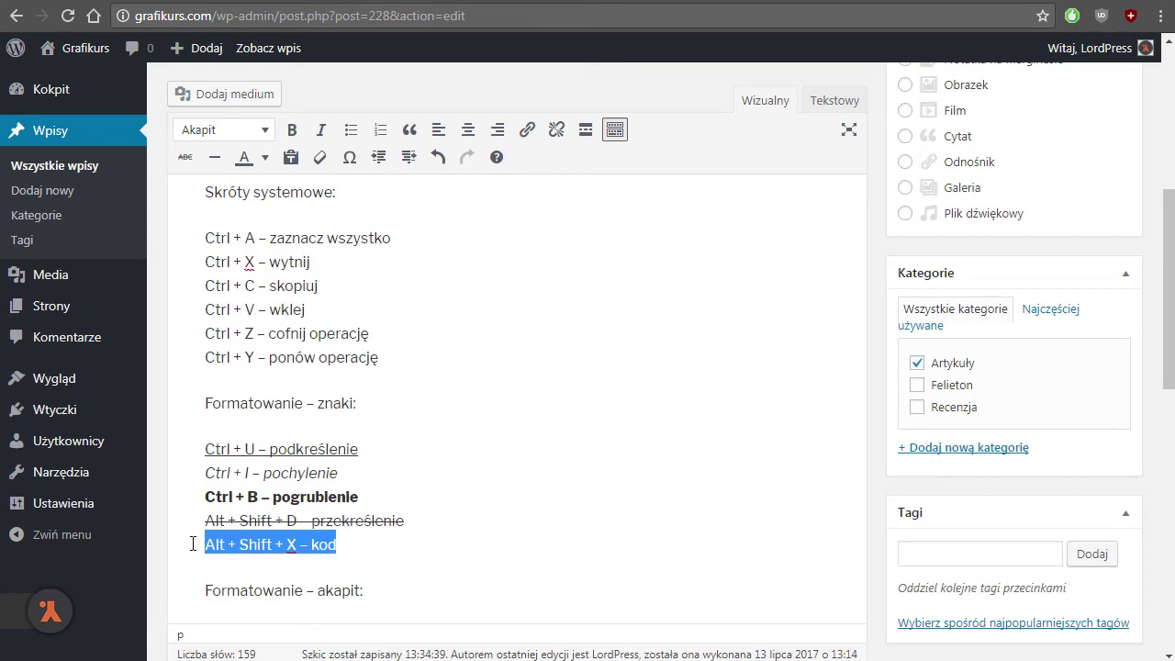
{"action": "key", "text": "alt+shift+x"}
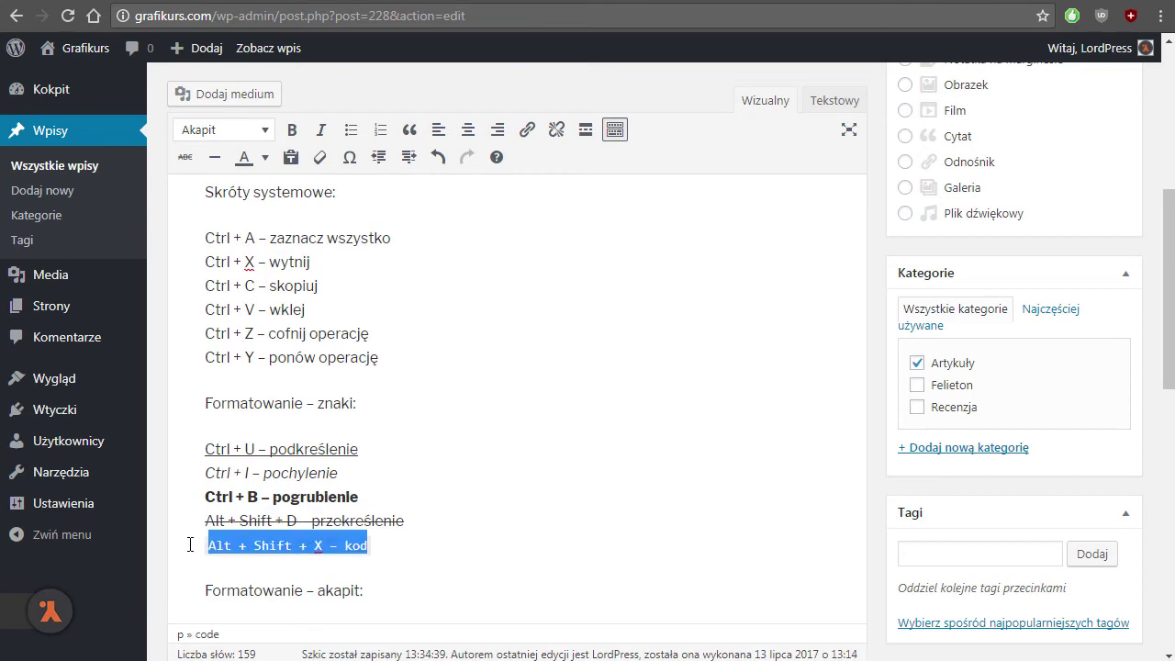
{"action": "left_click", "coordinate": [474, 473]}
- Align the shortcut lines under "Formatowanie – akapit:" to the centre, to the right and back to the left
{"action": "scroll", "coordinate": [499, 446], "scroll_direction": "down", "scroll_amount": 2}
{"action": "scroll", "coordinate": [499, 446], "scroll_direction": "down", "scroll_amount": 2}
{"action": "left_click", "coordinate": [574, 418]}
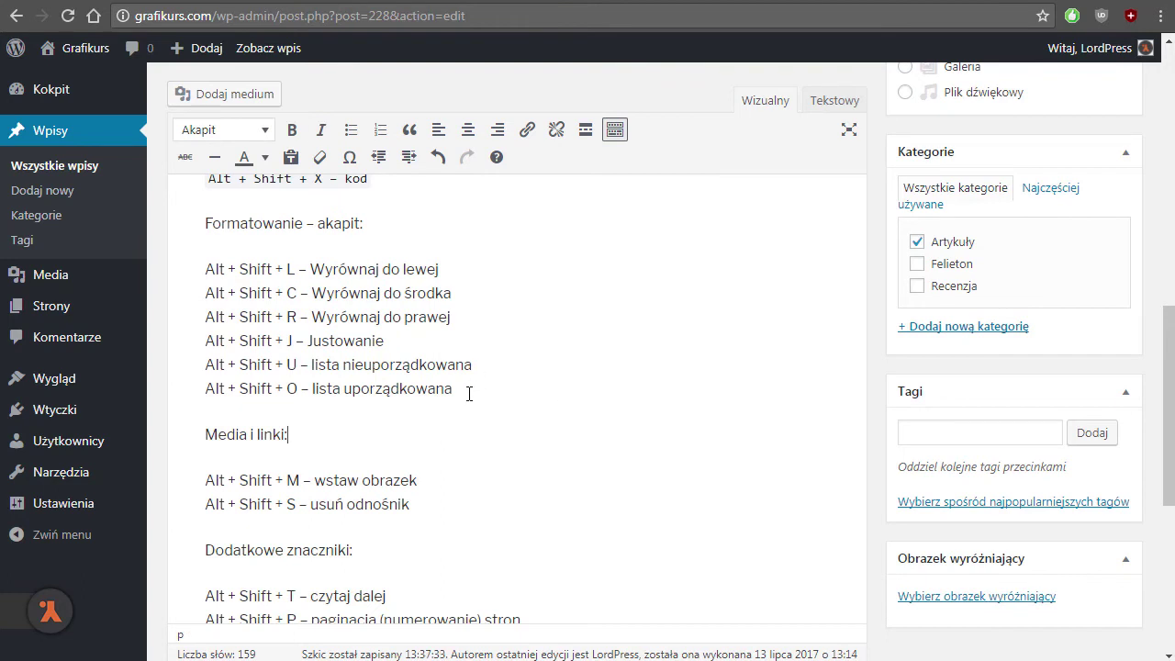
{"action": "left_click_drag", "start_coordinate": [471, 390], "coordinate": [180, 262]}
{"action": "left_click", "coordinate": [513, 319]}
{"action": "key", "text": "shift+Home"}
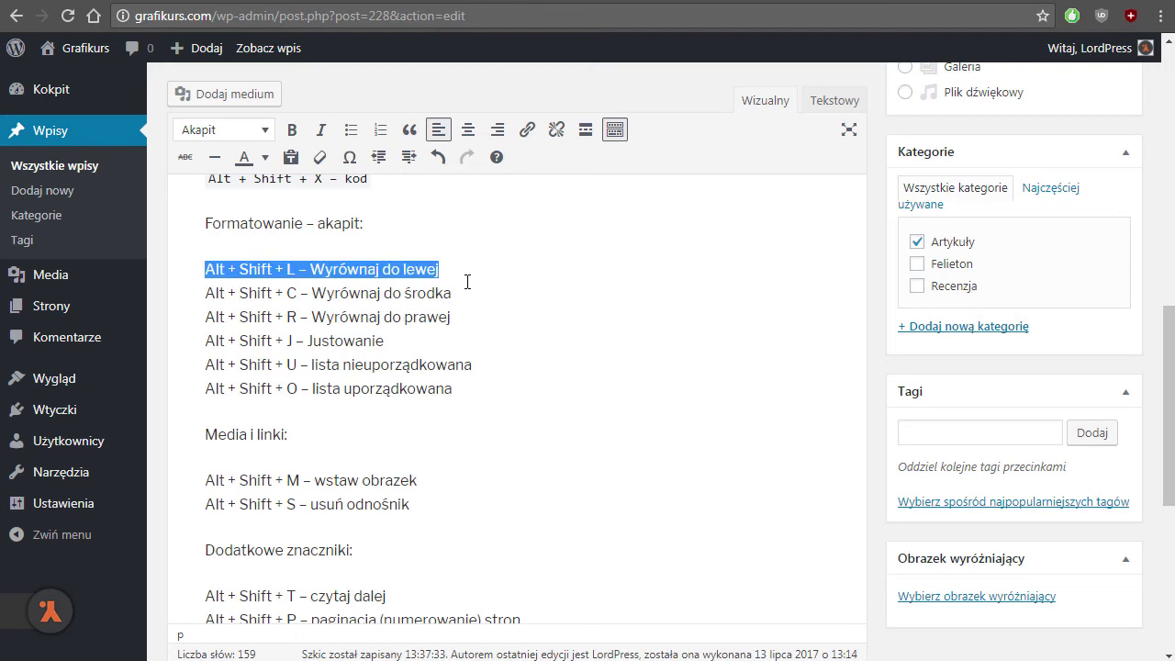
{"action": "key", "text": "alt+shift+c"}
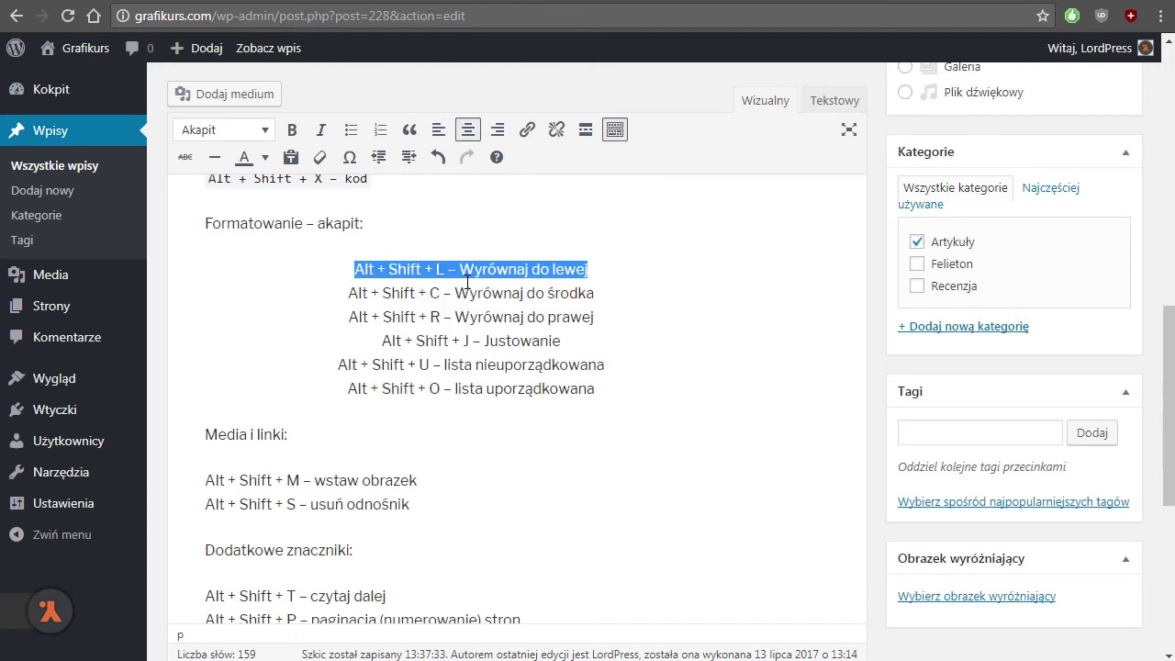
{"action": "key", "text": "alt+shift+r"}
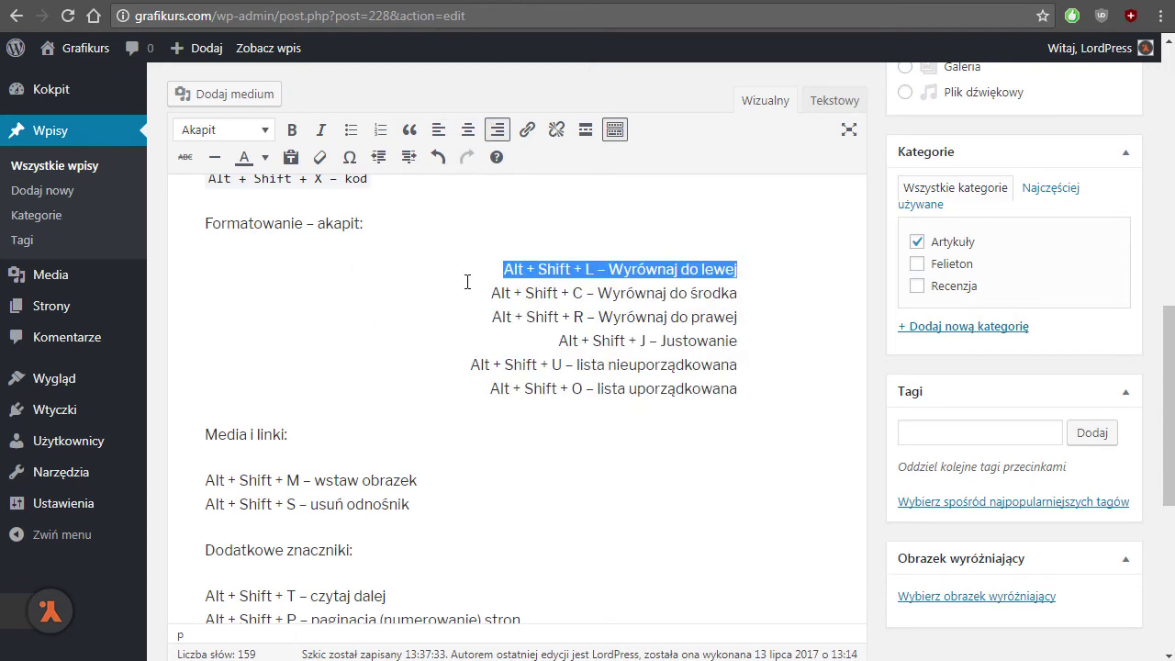
{"action": "key", "text": "alt+shift+l"}
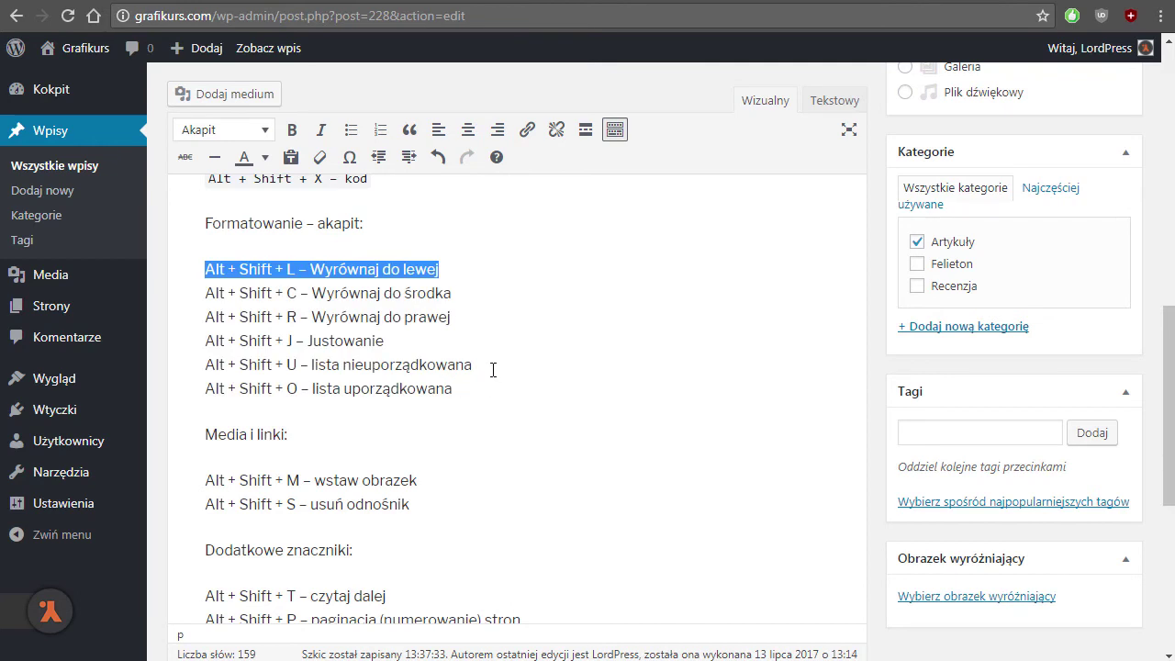
- Turn the selected "Alt + Shift + L – Wyrównaj do lewej" line into a bulleted list, switch it to numbered, and restore it to a plain paragraph
{"action": "key", "text": "alt+shift+u"}
{"action": "key", "text": "alt+shift+o"}
{"action": "key", "text": "alt+shift+o"}
{"action": "left_click", "coordinate": [493, 370]}
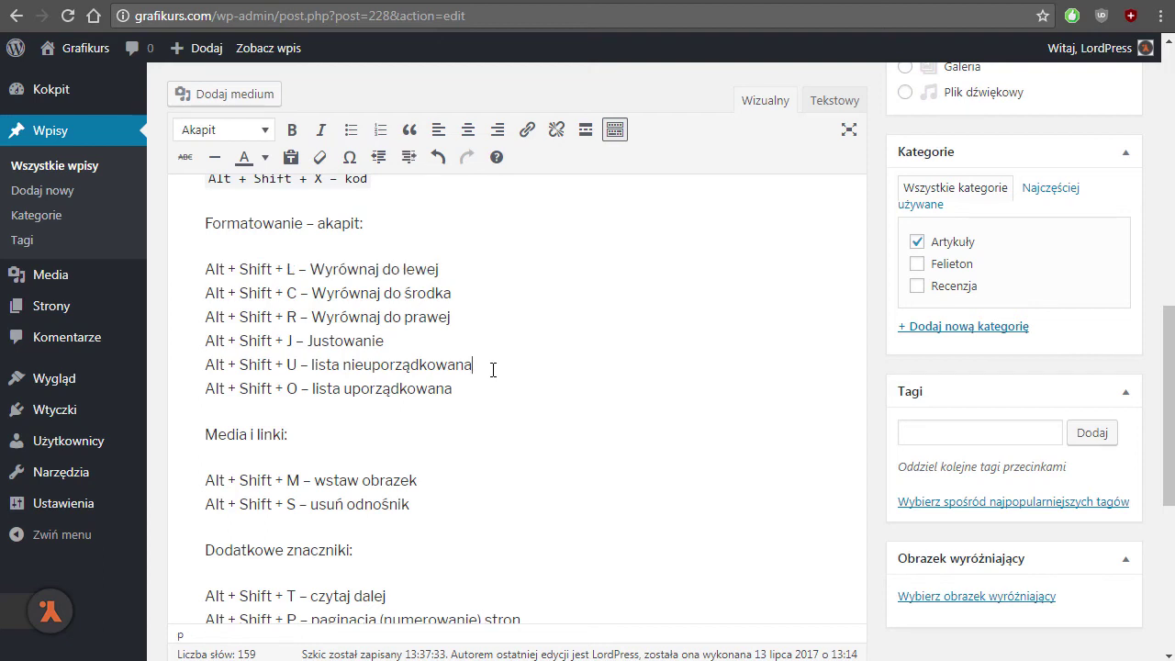
- Open the media insertion dialog for the "Alt + Shift + M – wstaw obrazek" line and close it without inserting anything
{"action": "left_click_drag", "start_coordinate": [418, 480], "coordinate": [192, 478]}
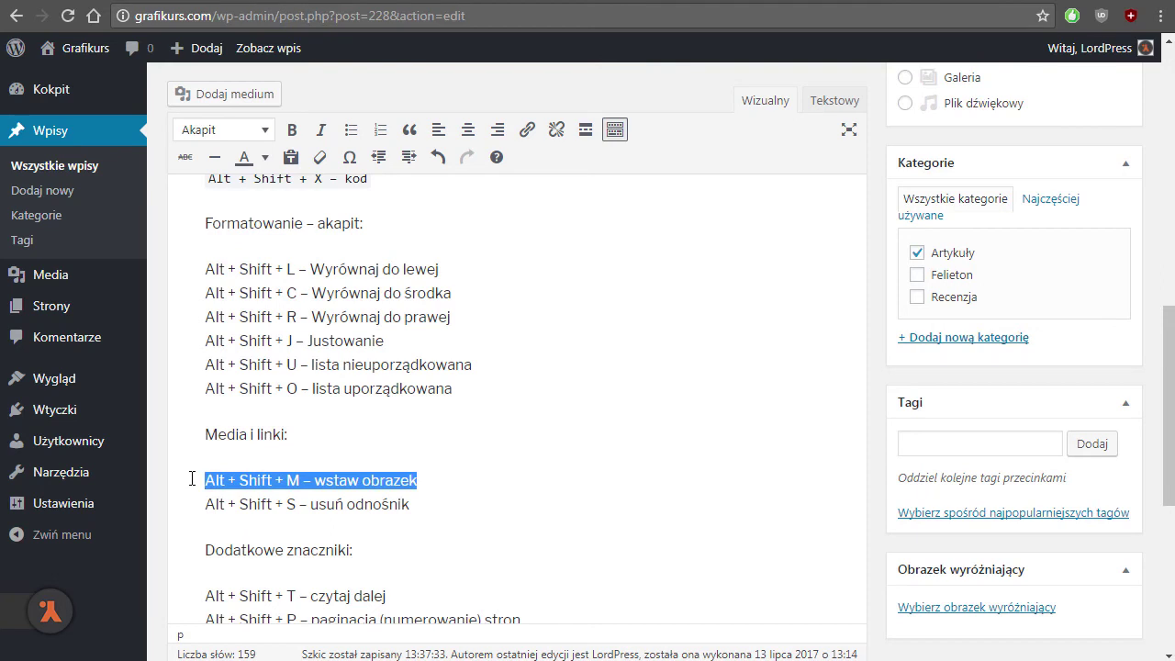
{"action": "key", "text": "alt+shift+m"}
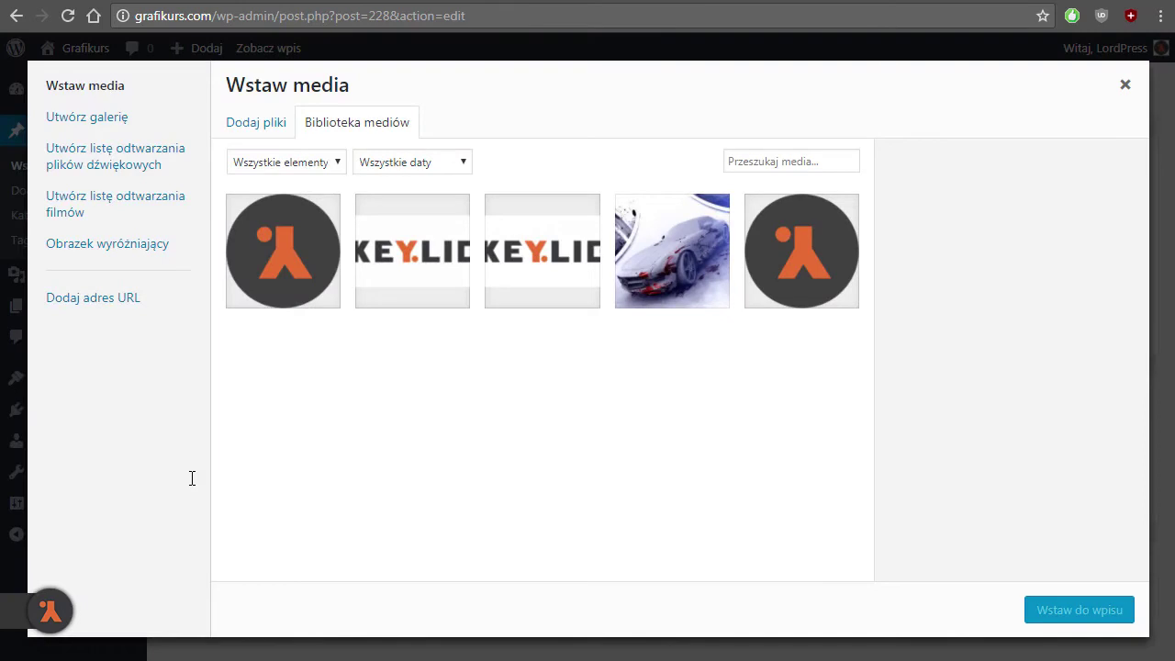
{"action": "left_click", "coordinate": [1125, 85]}
{"action": "left_click", "coordinate": [435, 501]}
{"action": "left_click_drag", "start_coordinate": [300, 504], "coordinate": [149, 505]}
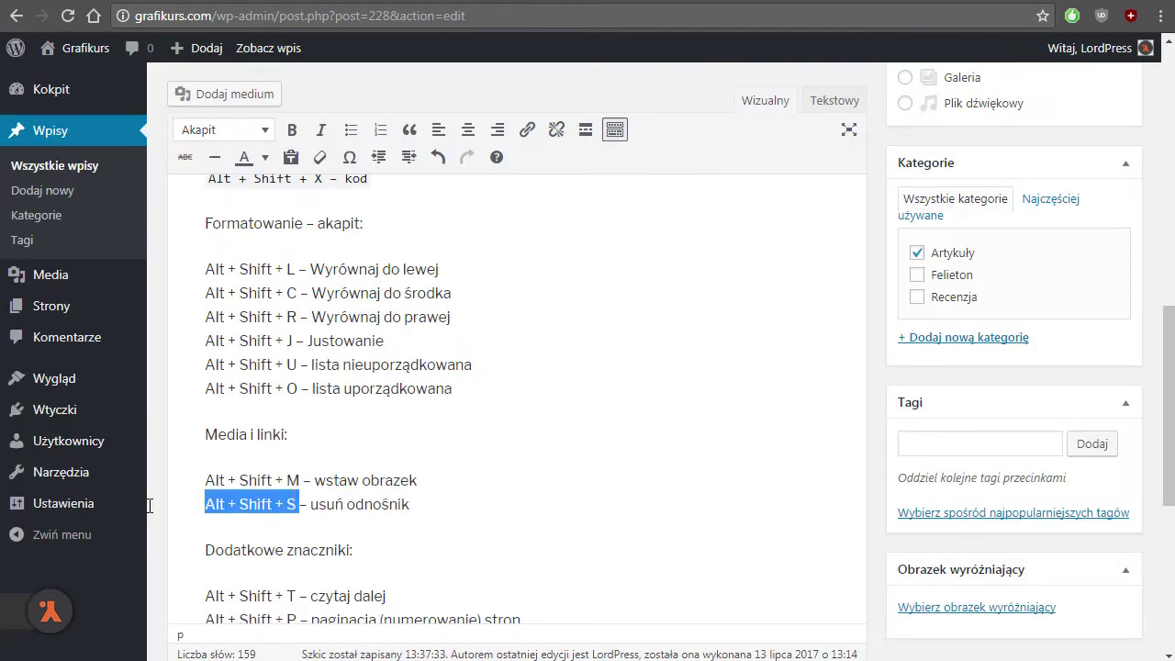
{"action": "left_click", "coordinate": [527, 131]}
{"action": "type", "text": "w"}
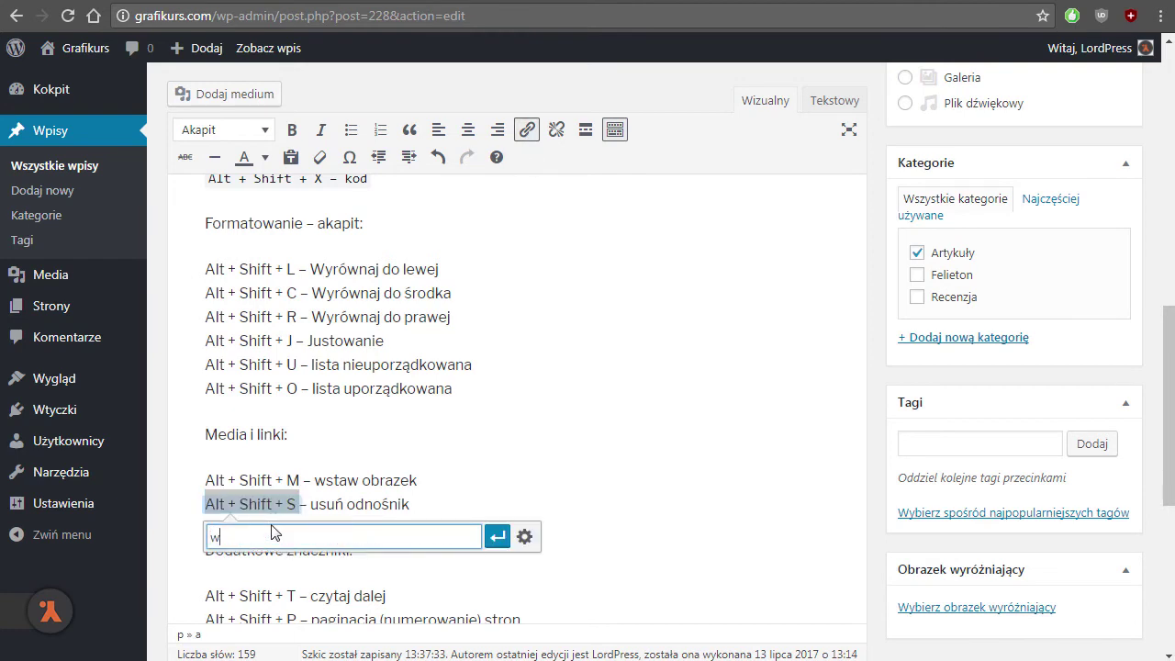
{"action": "type", "text": "ww.keylight.com.pl"}
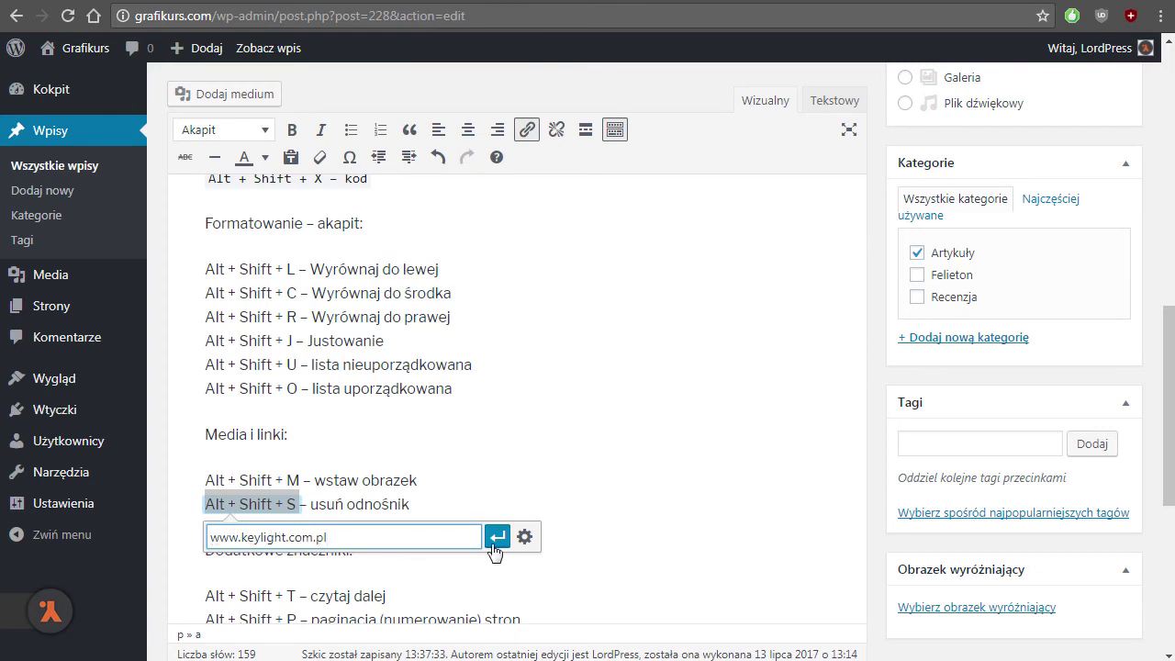
{"action": "left_click", "coordinate": [496, 536]}
{"action": "left_click", "coordinate": [450, 515]}
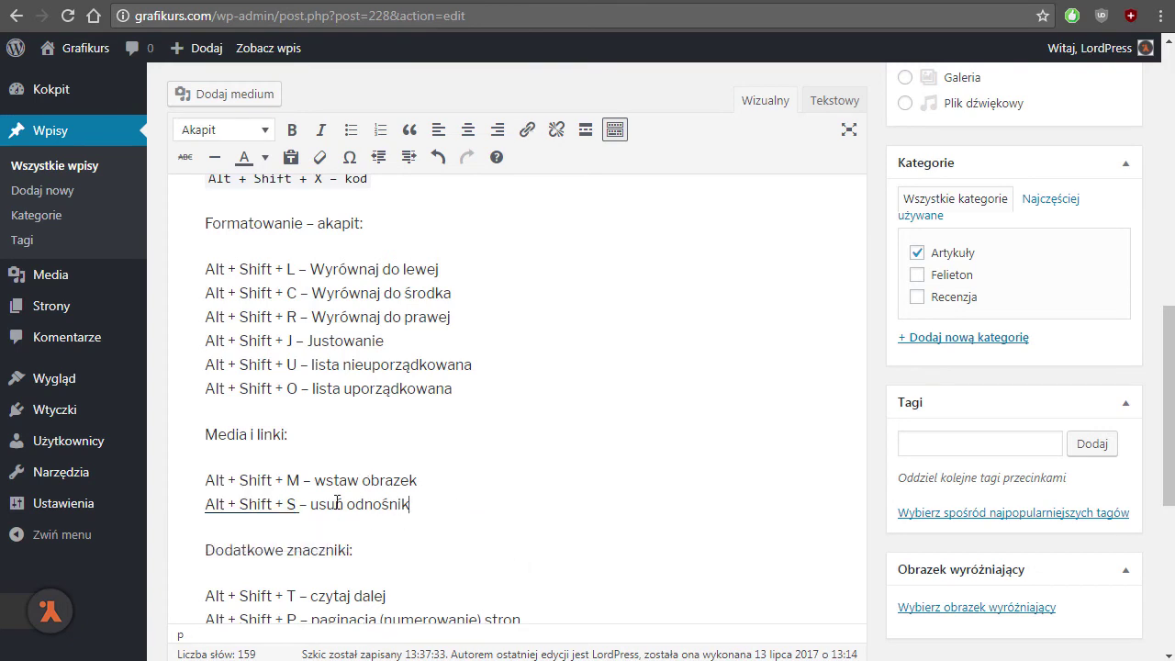
- Remove the link from the "Alt + Shift + S – usuń odnośnik" line and clear the selection
{"action": "left_click_drag", "start_coordinate": [410, 504], "coordinate": [188, 500]}
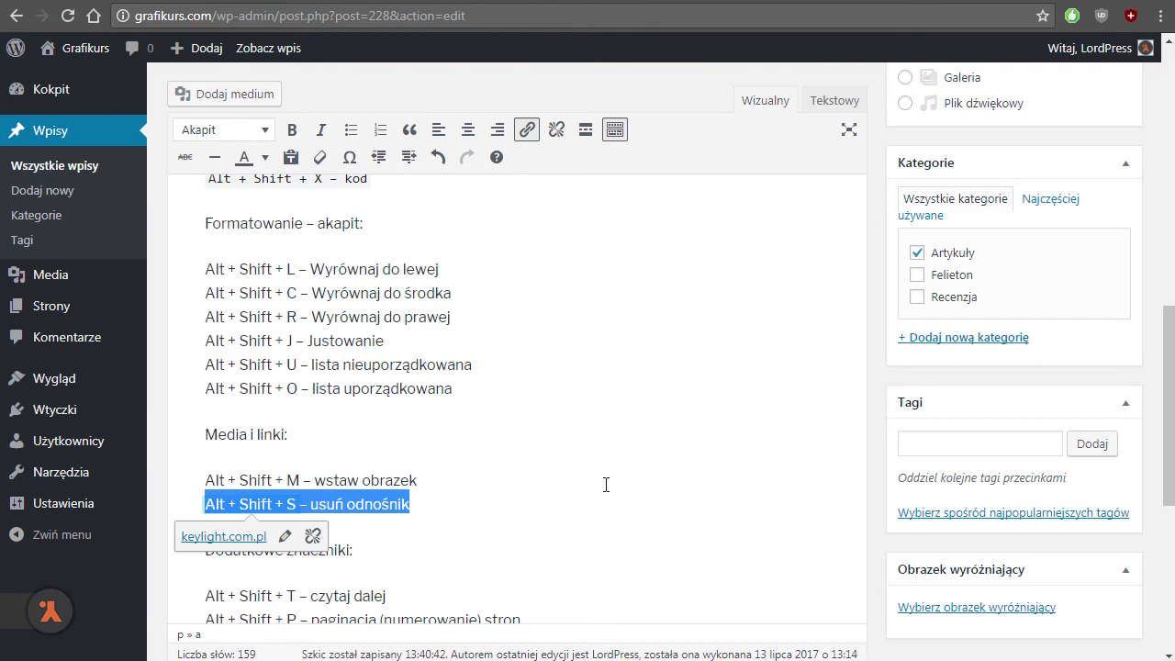
{"action": "key", "text": "alt+shift+s"}
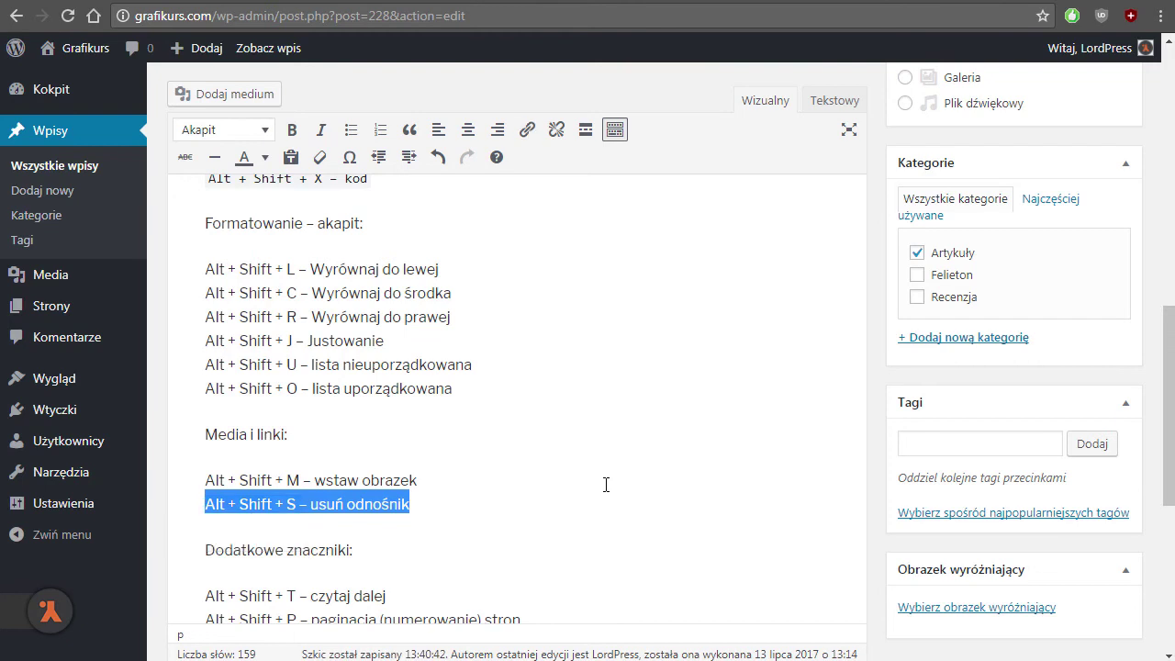
{"action": "left_click", "coordinate": [606, 485]}
- Insert a Read More tag and a page break on new lines below "Alt + Shift + P – paginacja (numerowanie) stron"
{"action": "scroll", "coordinate": [556, 486], "scroll_direction": "down", "scroll_amount": 3}
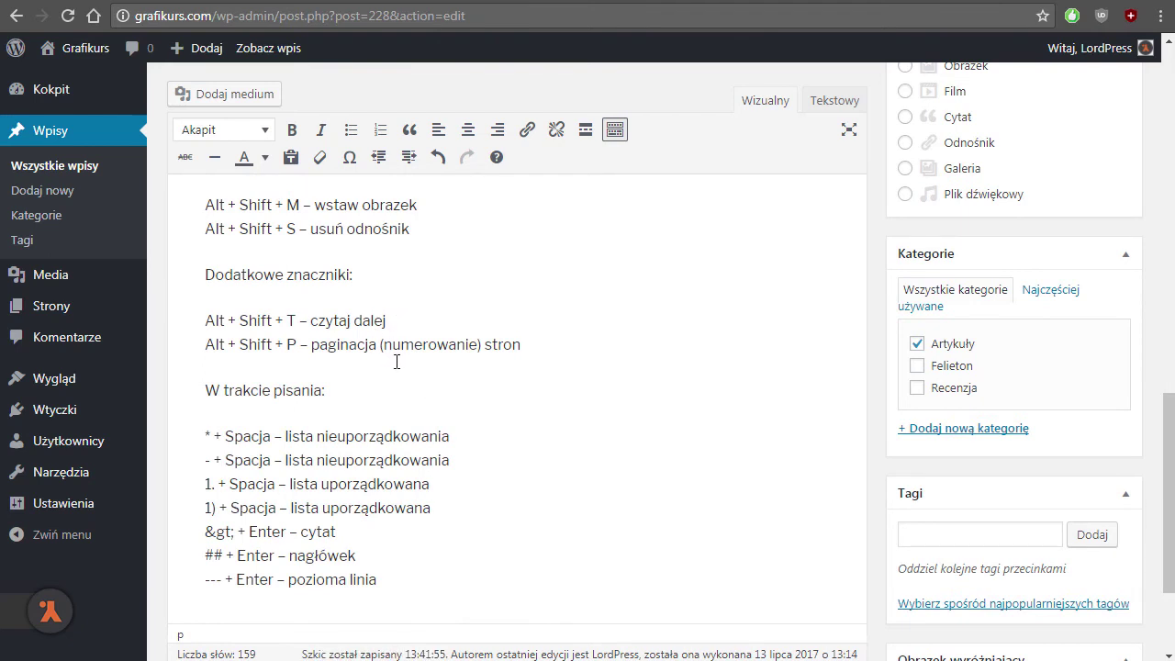
{"action": "left_click", "coordinate": [557, 340]}
{"action": "key", "text": "Return"}
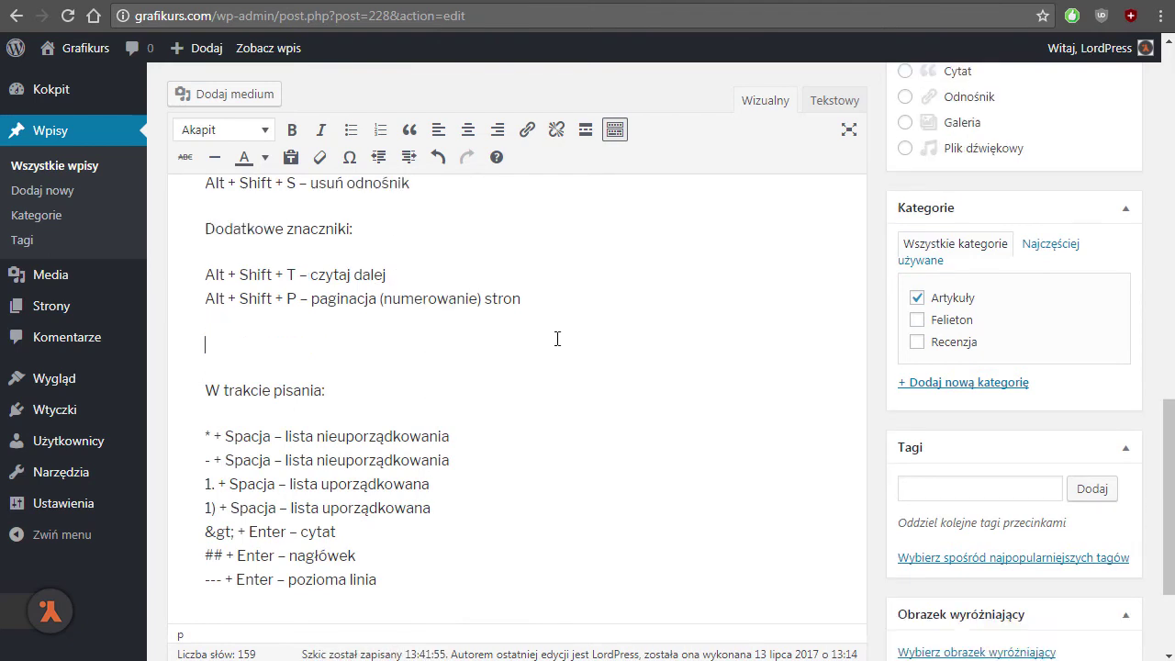
{"action": "key", "text": "alt+shift+t"}
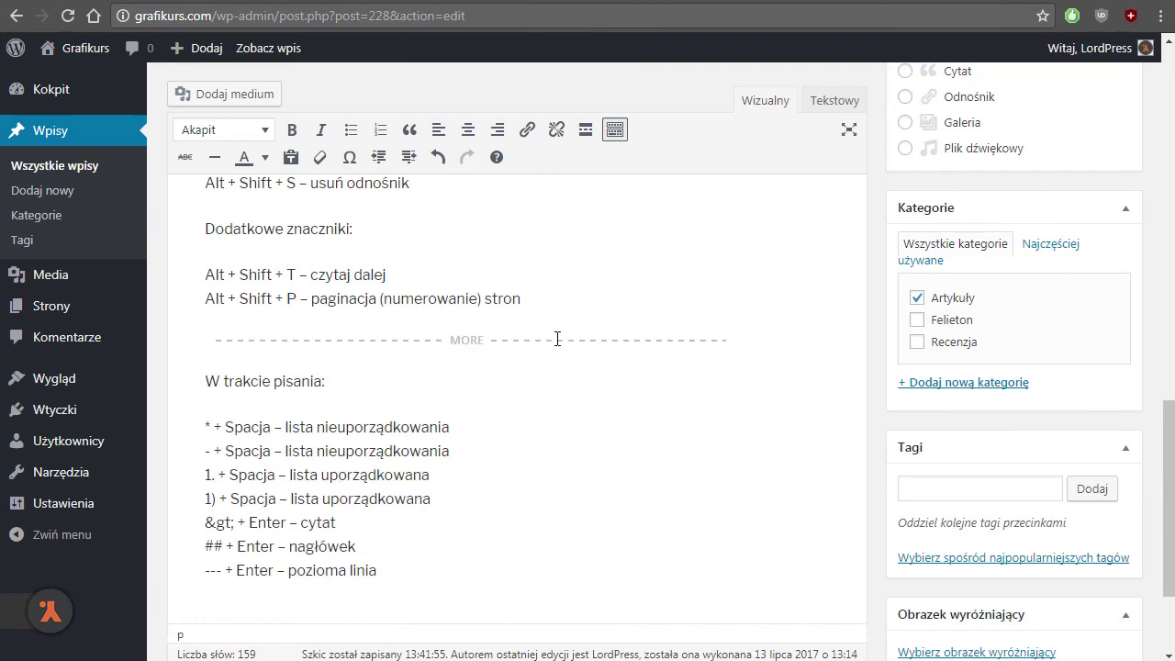
{"action": "key", "text": "Return"}
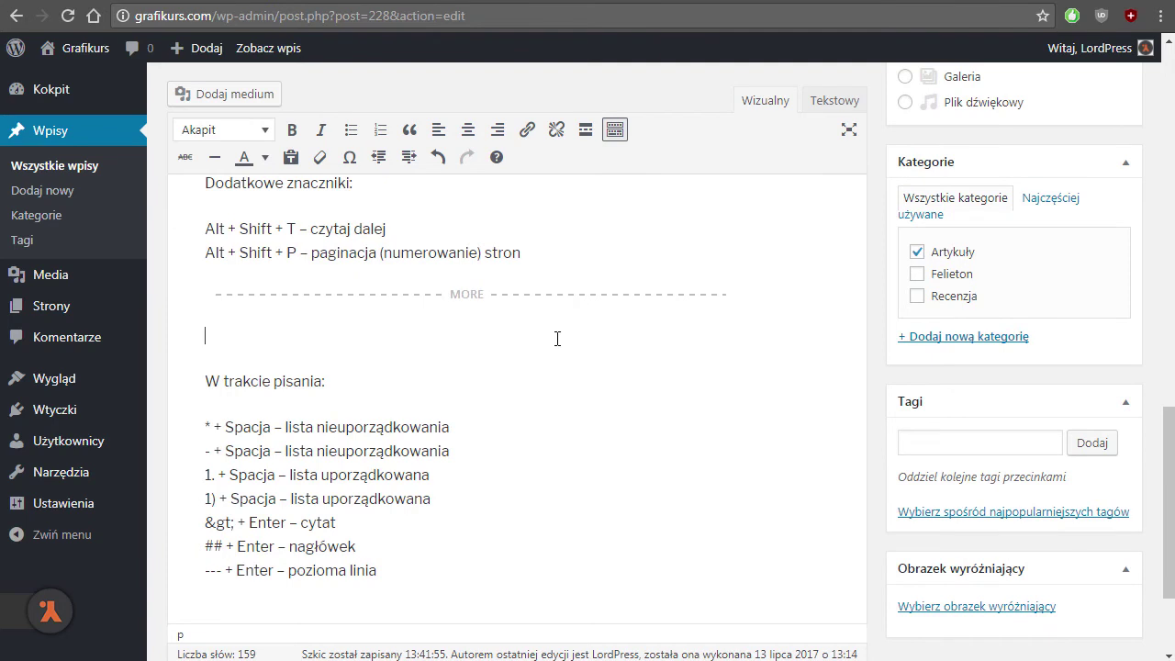
{"action": "key", "text": "alt+shift+p"}
- Delete the page break, the Read More tag and the leftover empty lines above "W trakcie pisania:"
{"action": "left_click", "coordinate": [489, 334]}
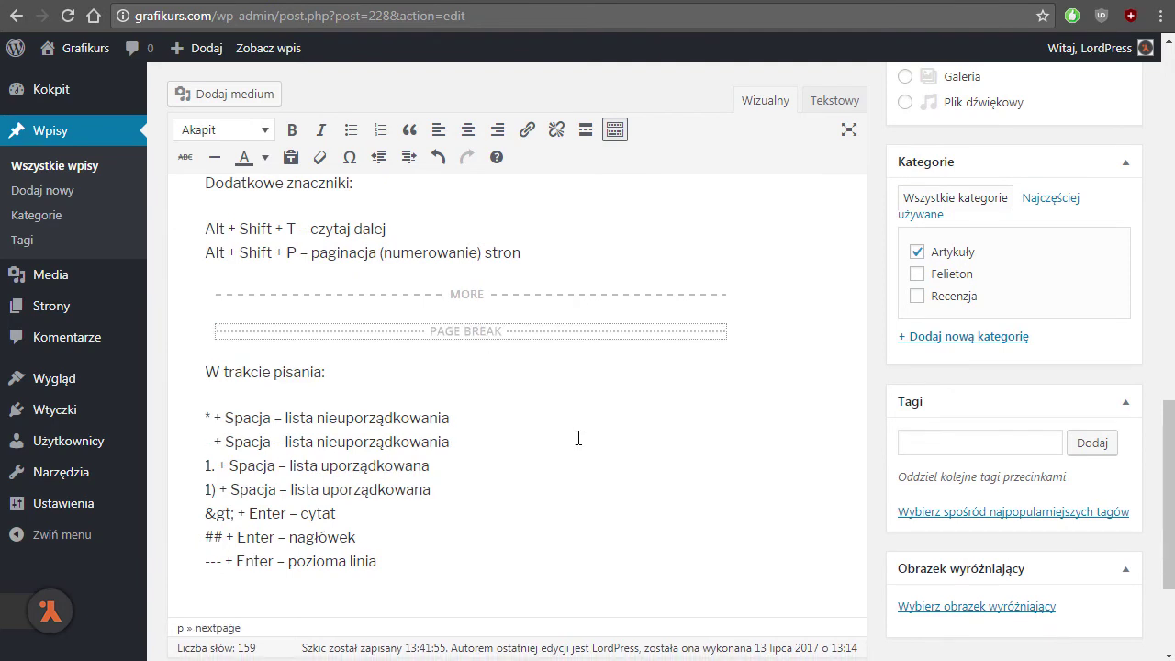
{"action": "key", "text": "Delete"}
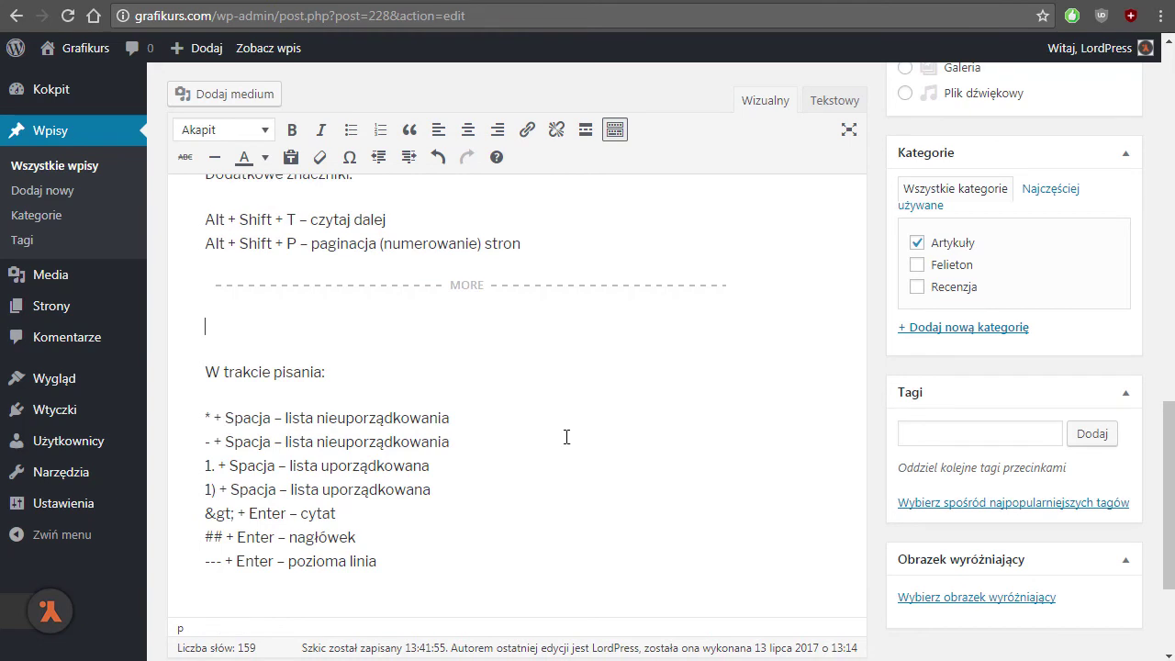
{"action": "key", "text": "Delete"}
{"action": "left_click", "coordinate": [487, 291]}
{"action": "key", "text": "Delete"}
{"action": "key", "text": "Delete"}
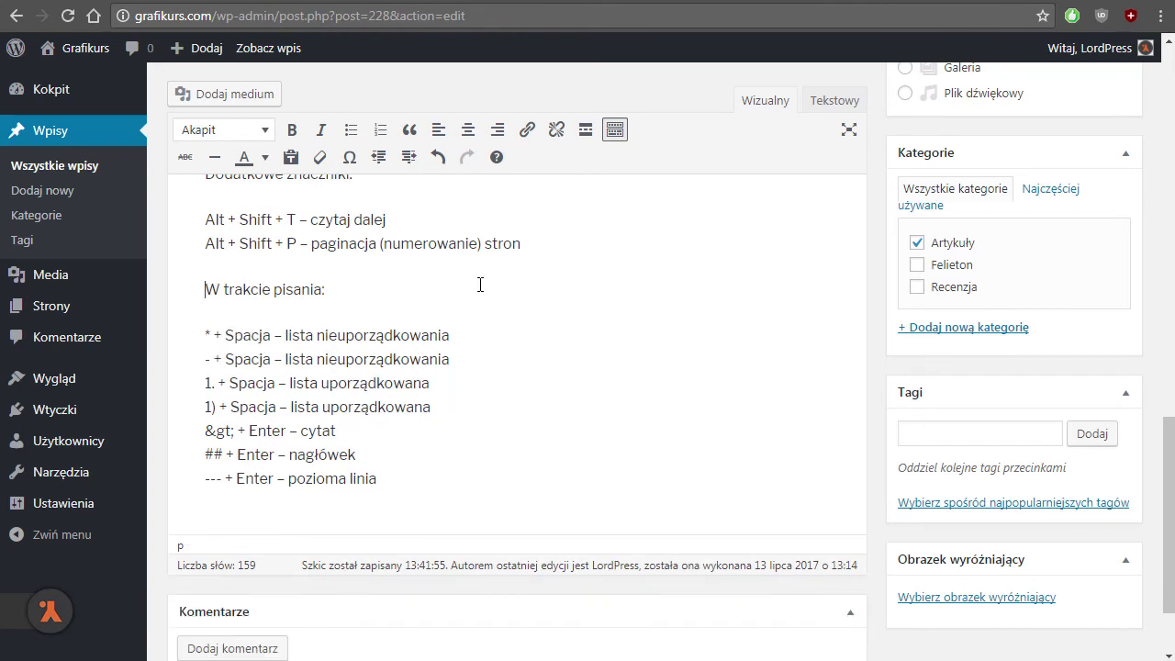
- Start a bulleted list with the "*" prefix below the "--- + Enter – pozioma linia" line and enter "itworz"
{"action": "scroll", "coordinate": [479, 284], "scroll_direction": "down", "scroll_amount": 2}
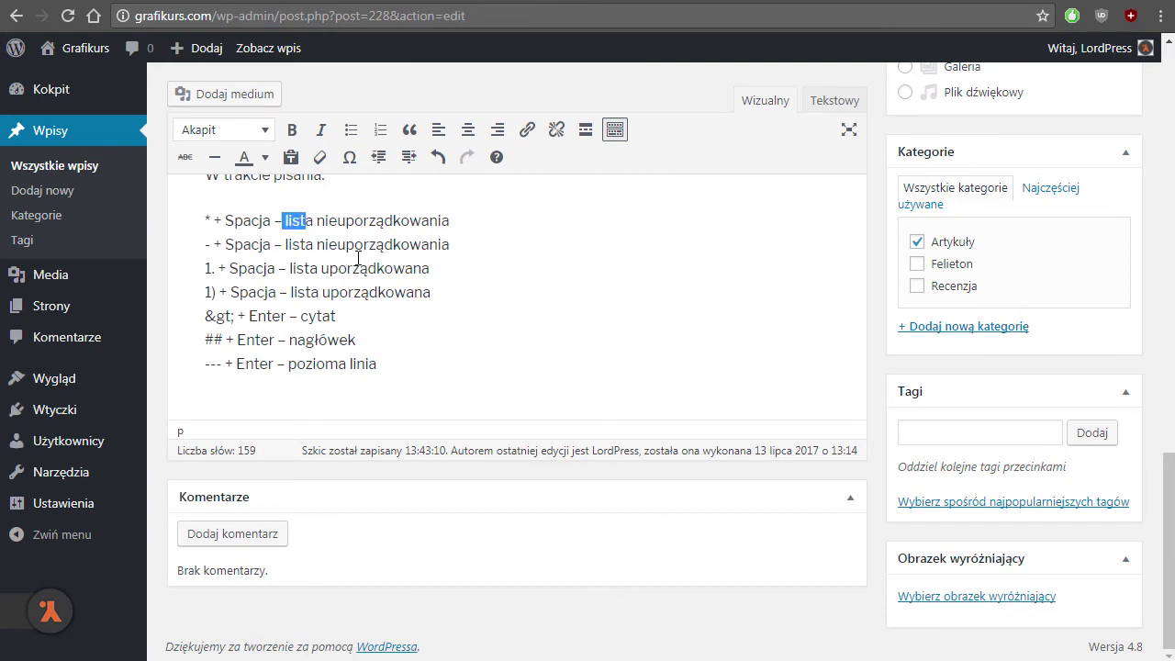
{"action": "left_click_drag", "start_coordinate": [283, 221], "coordinate": [382, 292]}
{"action": "double_click", "coordinate": [310, 316]}
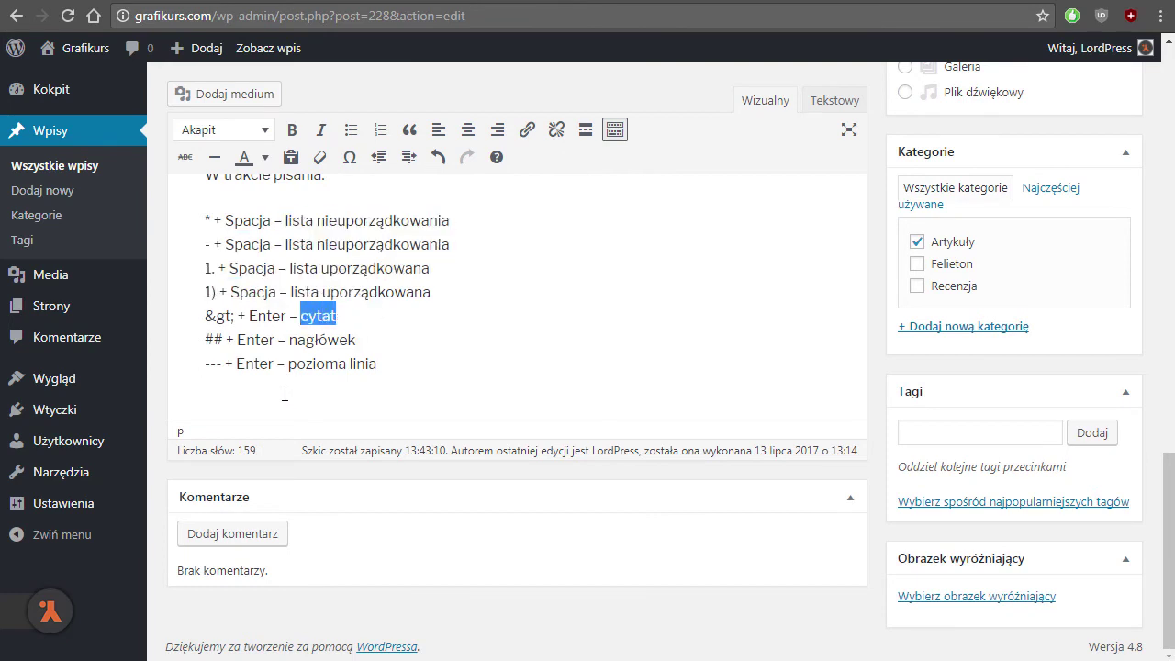
{"action": "left_click", "coordinate": [419, 370]}
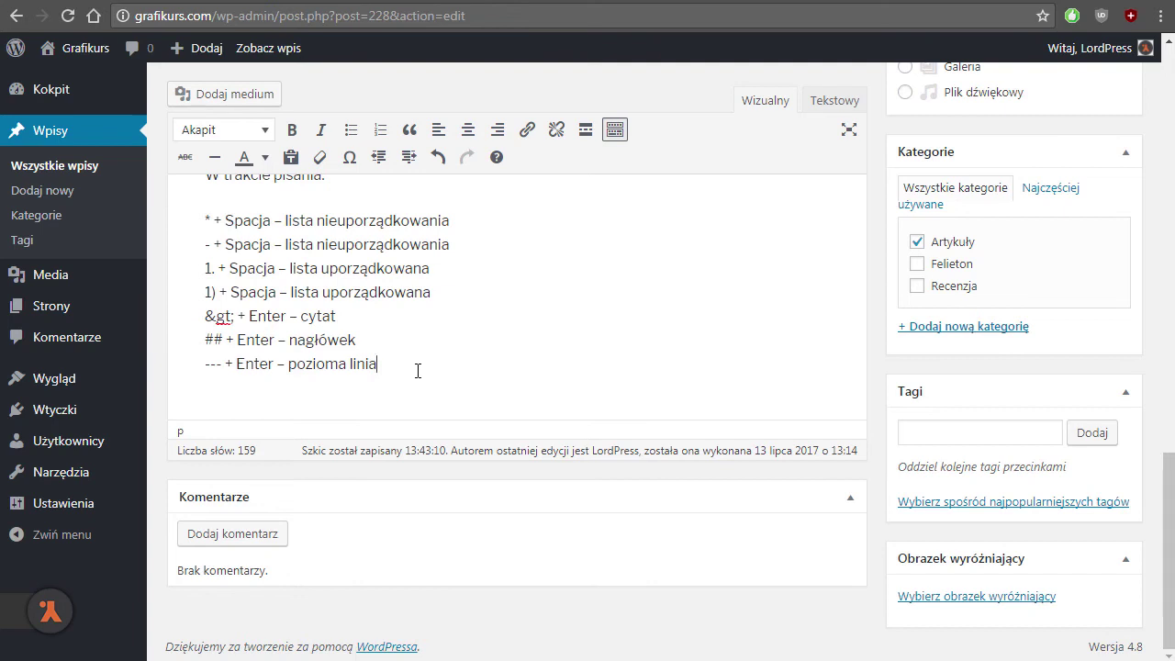
{"action": "key", "text": "Return"}
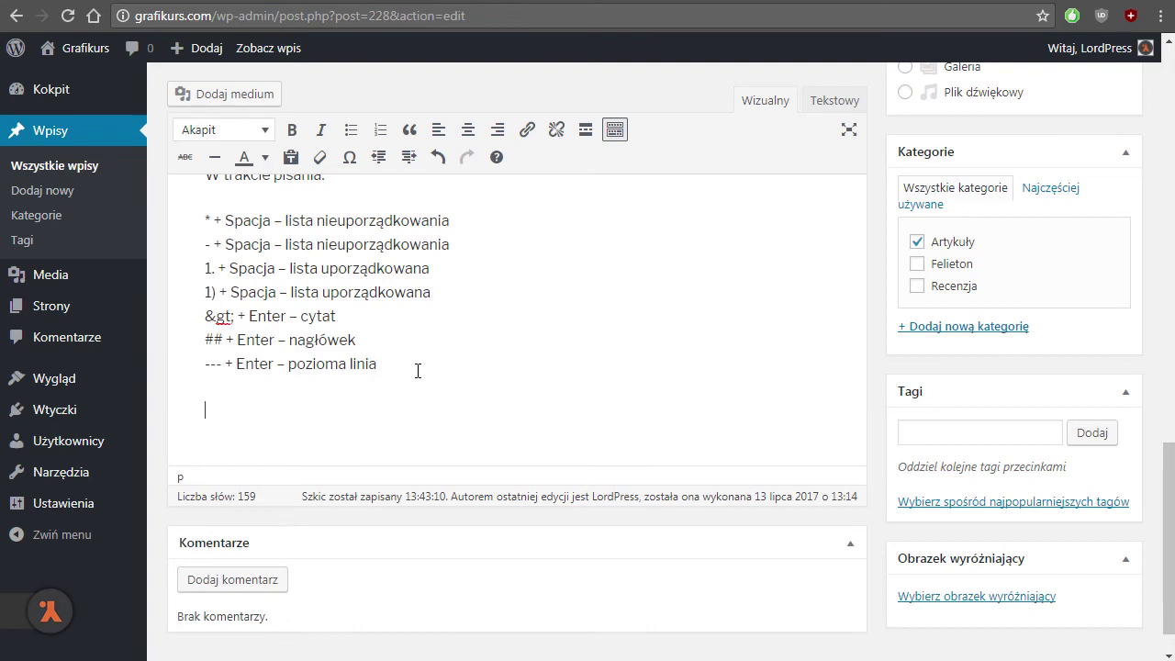
{"action": "type", "text": "*"}
{"action": "type", "text": " itworz"}
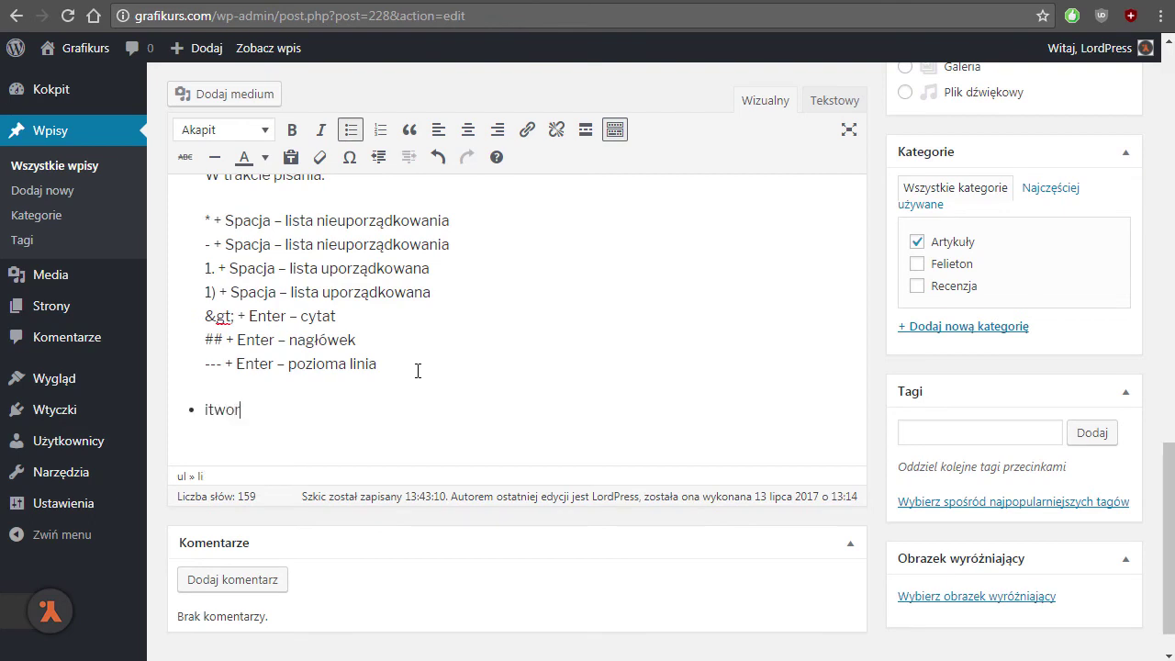
- Erase the bulleted "itworz" item together with its bullet
{"action": "key", "text": "BackSpace"}
{"action": "key", "text": "BackSpace"}
{"action": "key", "text": "BackSpace"}
{"action": "key", "text": "BackSpace"}
{"action": "key", "text": "BackSpace"}
{"action": "key", "text": "BackSpace"}
{"action": "key", "text": "BackSpace"}
{"action": "key", "text": "BackSpace"}
- Create a bulleted list with the "-" prefix containing the items "kolej", "kldkdlkdl" and "dkldklkd"
{"action": "key", "text": "Return"}
{"action": "type", "text": "- kolejna"}
{"action": "key", "text": "BackSpace"}
{"action": "key", "text": "BackSpace"}
{"action": "key", "text": "Return"}
{"action": "type", "text": "kldkdlkdl"}
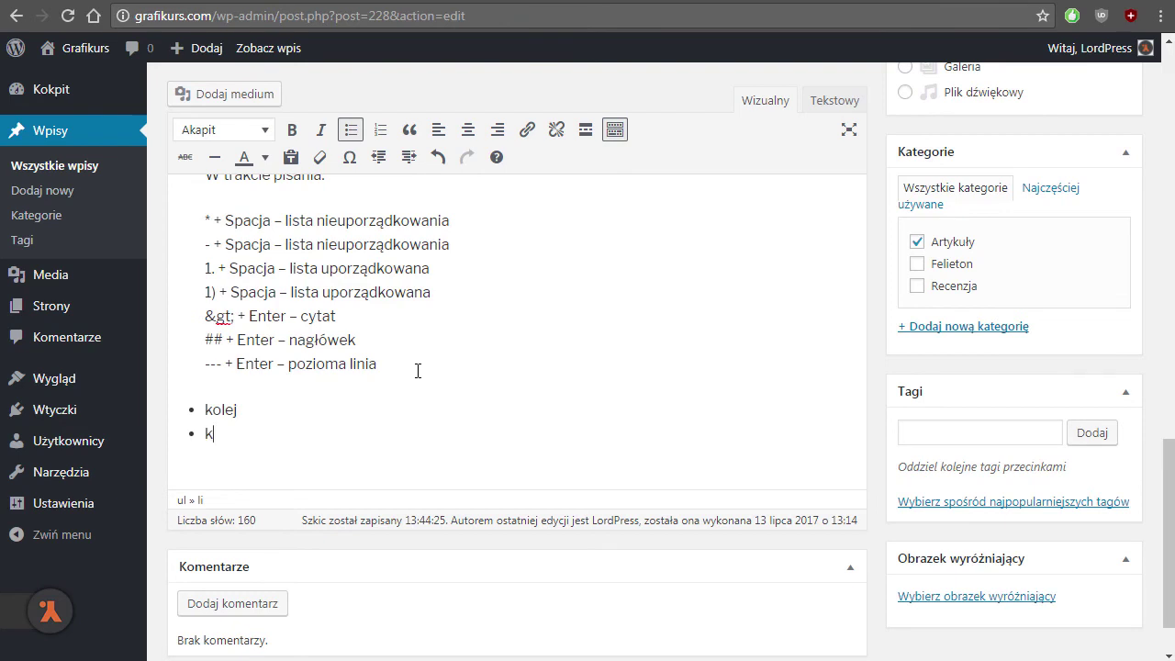
{"action": "key", "text": "Return"}
{"action": "type", "text": "dkldklkd"}
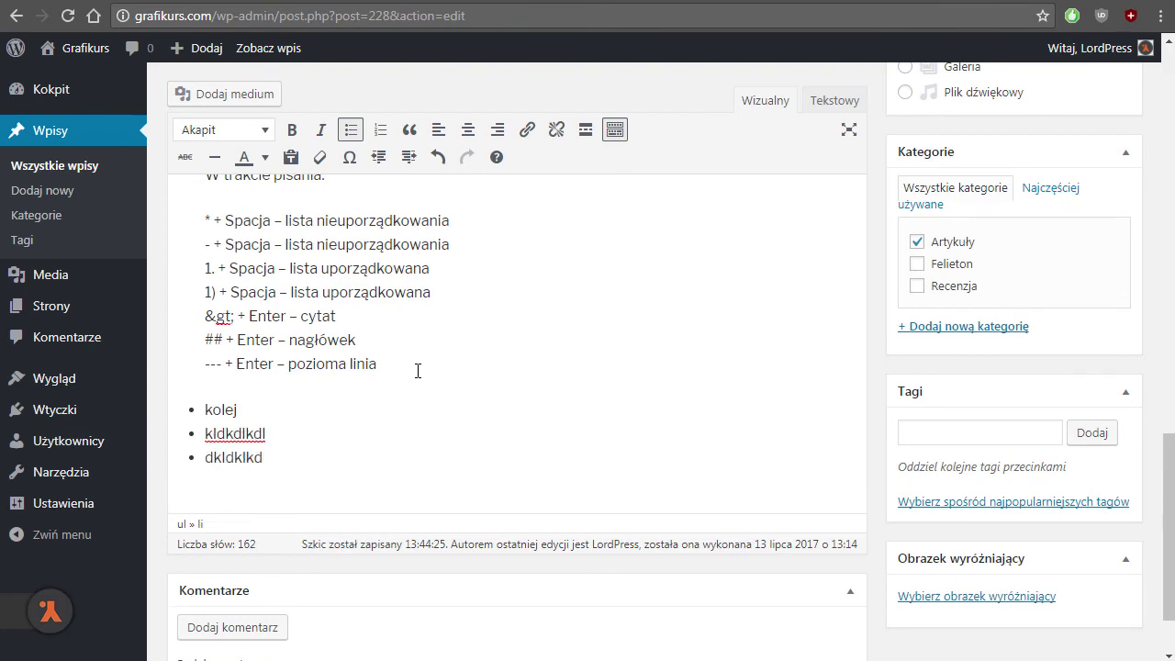
- End the bulleted list and add the plain paragraph "kldksldklskdl" below it
{"action": "key", "text": "Return"}
{"action": "key", "text": "Return"}
{"action": "type", "text": "kldksldklskdl"}
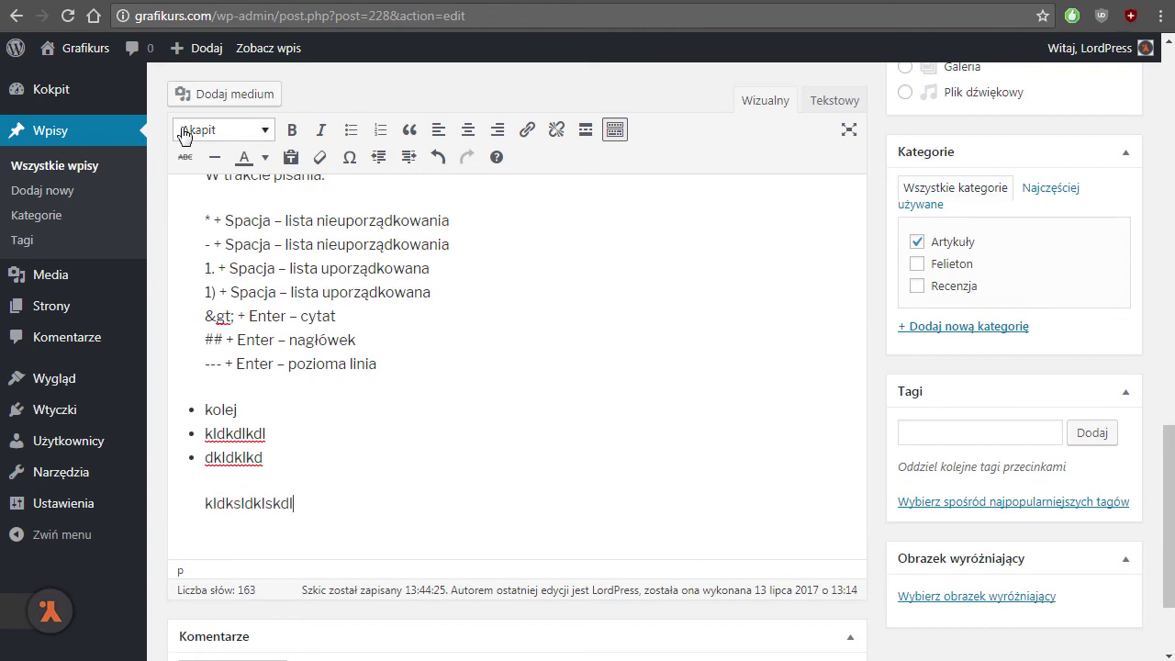
{"action": "left_click", "coordinate": [265, 132]}
{"action": "left_click", "coordinate": [266, 131]}
- Delete the bulleted list and the plain paragraph below it, leaving one empty line
{"action": "left_click_drag", "start_coordinate": [296, 503], "coordinate": [147, 417]}
{"action": "key", "text": "BackSpace"}
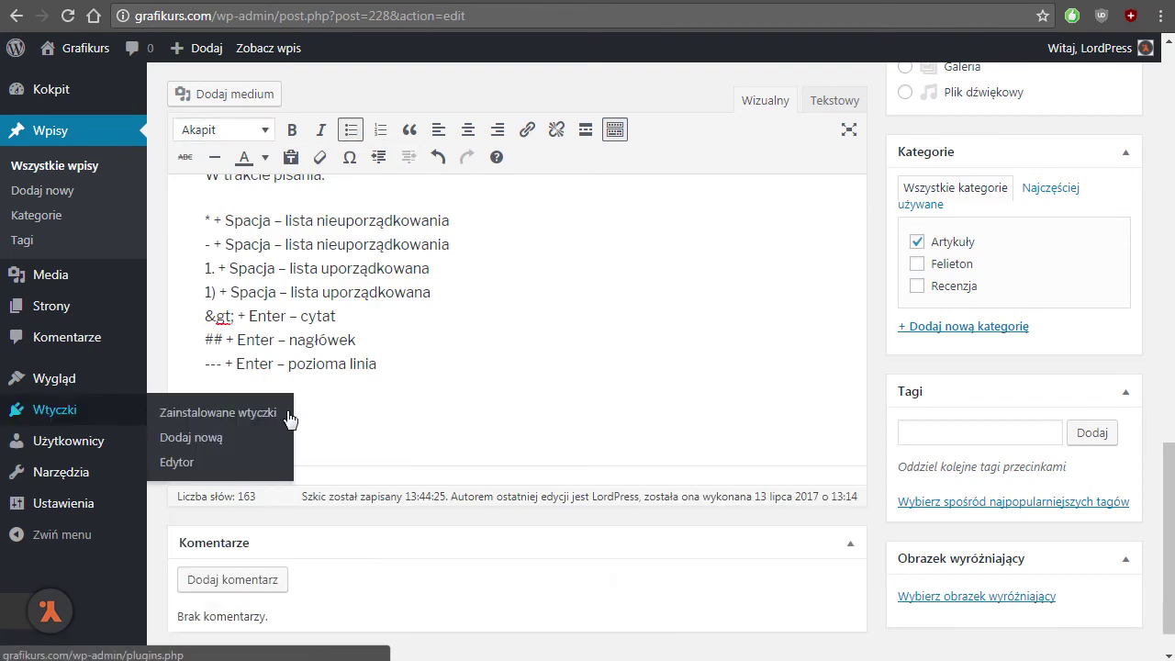
{"action": "key", "text": "BackSpace"}
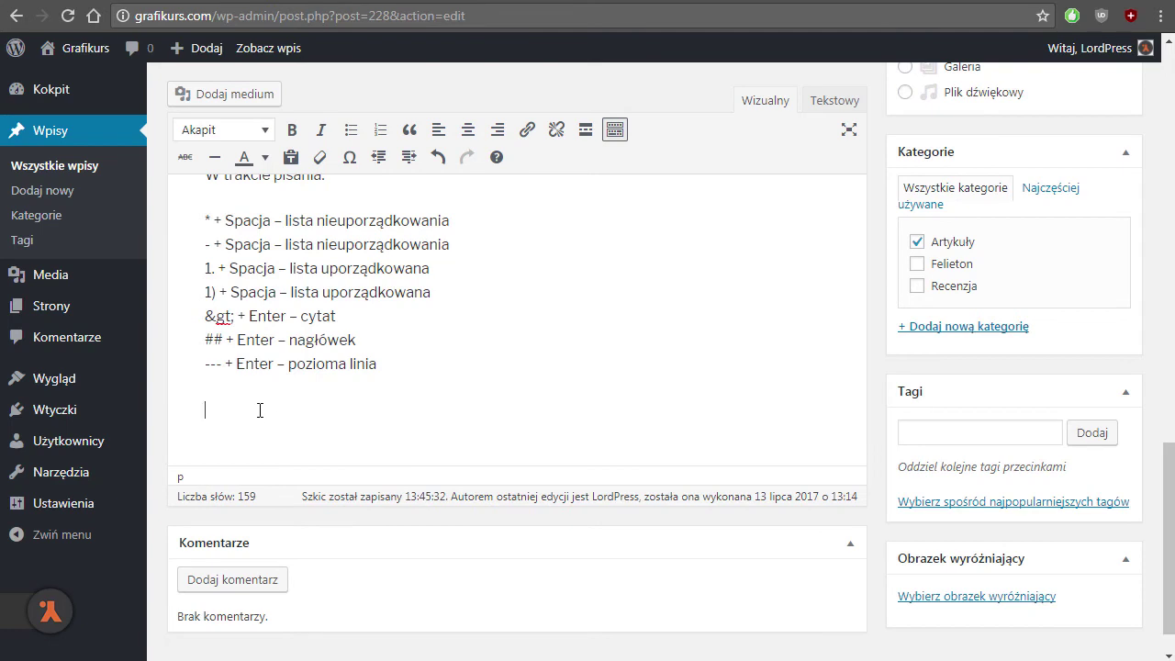
- Create a numbered list with the "1." prefix containing "kjksjdks" and "kjdskjdksjd", and end the list
{"action": "type", "text": "1. kjksjdks"}
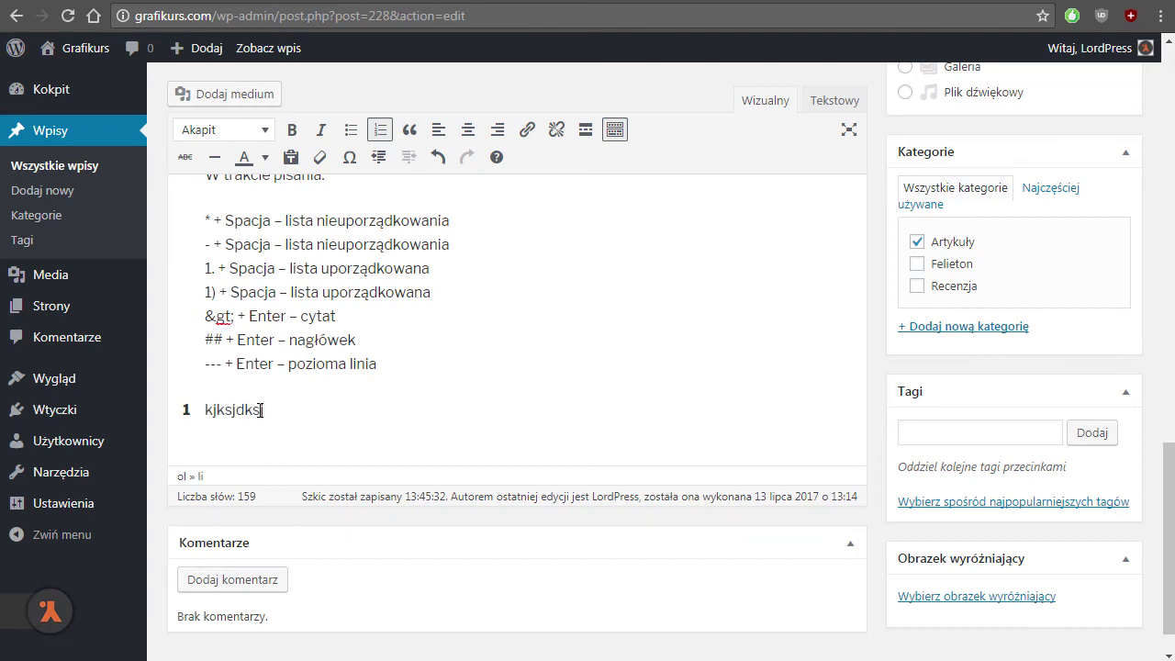
{"action": "key", "text": "Return"}
{"action": "type", "text": "kjdskjdksjd"}
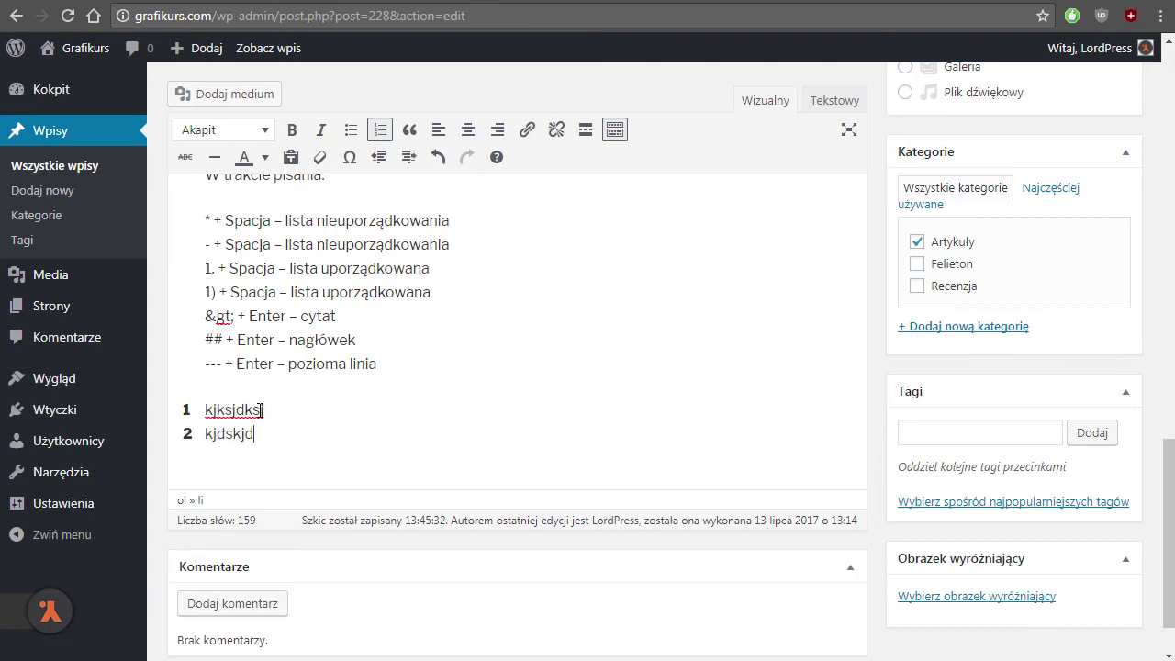
{"action": "key", "text": "Return"}
{"action": "key", "text": "Return"}
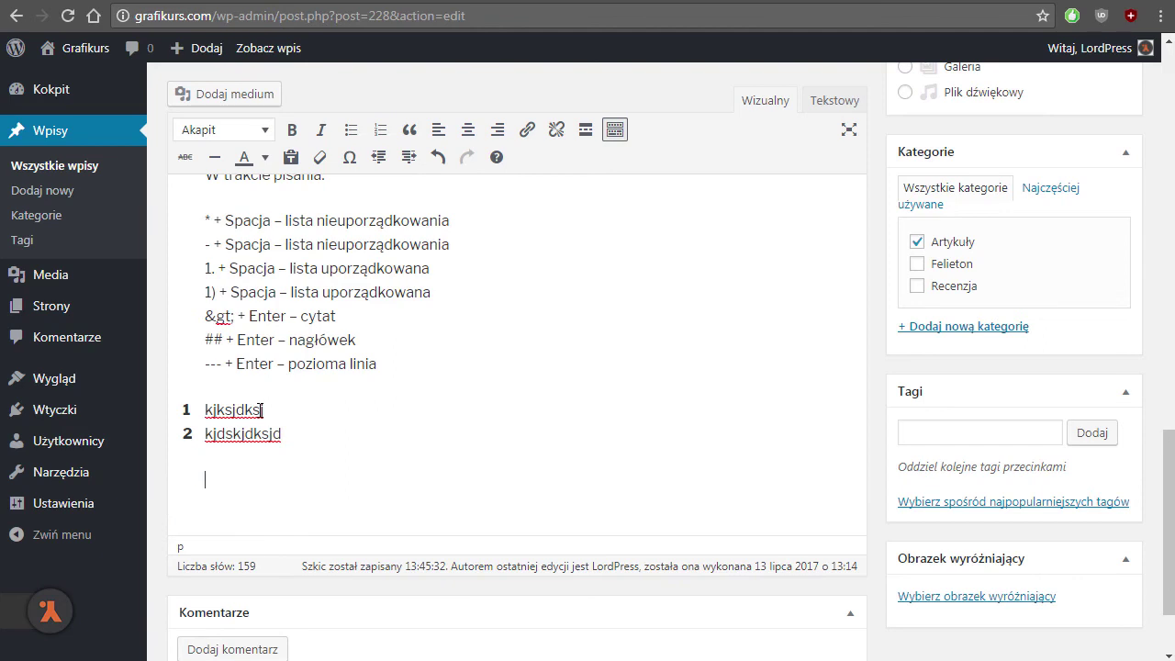
- Erase the numbered list made with the "1." prefix, back to the end of the "--- + Enter – pozioma linia" line
{"action": "key", "text": "BackSpace"}
{"action": "key", "text": "BackSpace"}
{"action": "key", "text": "BackSpace"}
{"action": "key", "text": "BackSpace"}
{"action": "key", "text": "BackSpace"}
{"action": "key", "text": "BackSpace"}
{"action": "key", "text": "BackSpace"}
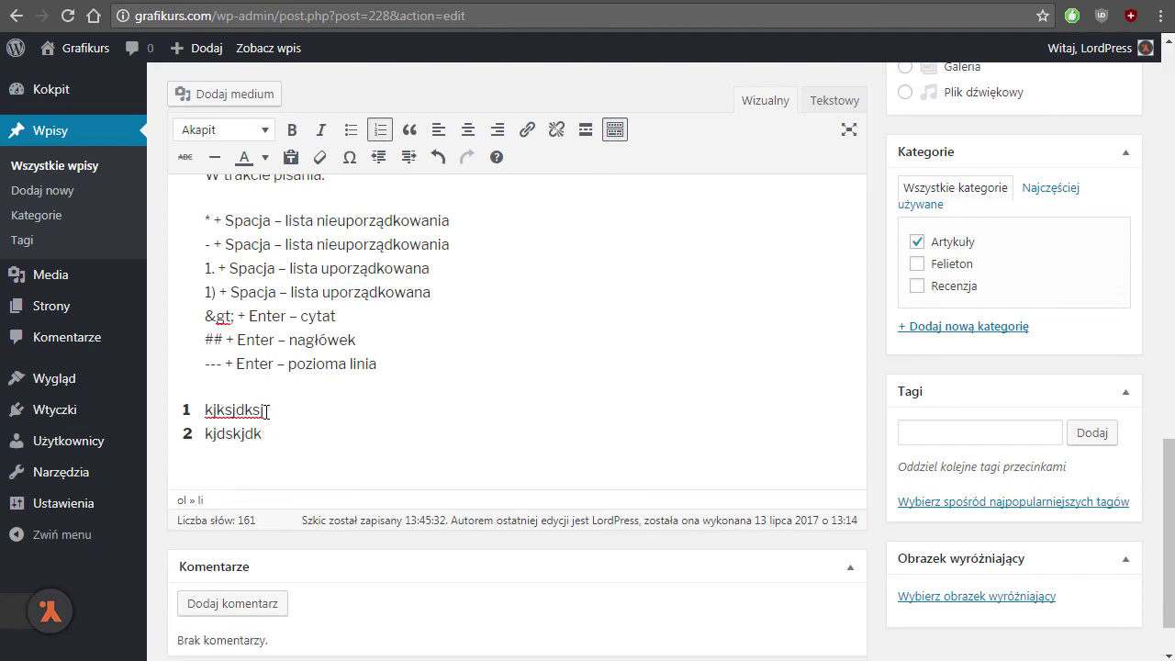
{"action": "key", "text": "BackSpace"}
{"action": "key", "text": "BackSpace"}
{"action": "key", "text": "BackSpace"}
{"action": "key", "text": "BackSpace"}
{"action": "key", "text": "BackSpace"}
{"action": "key", "text": "BackSpace"}
{"action": "key", "text": "BackSpace"}
{"action": "key", "text": "BackSpace"}
{"action": "key", "text": "BackSpace"}
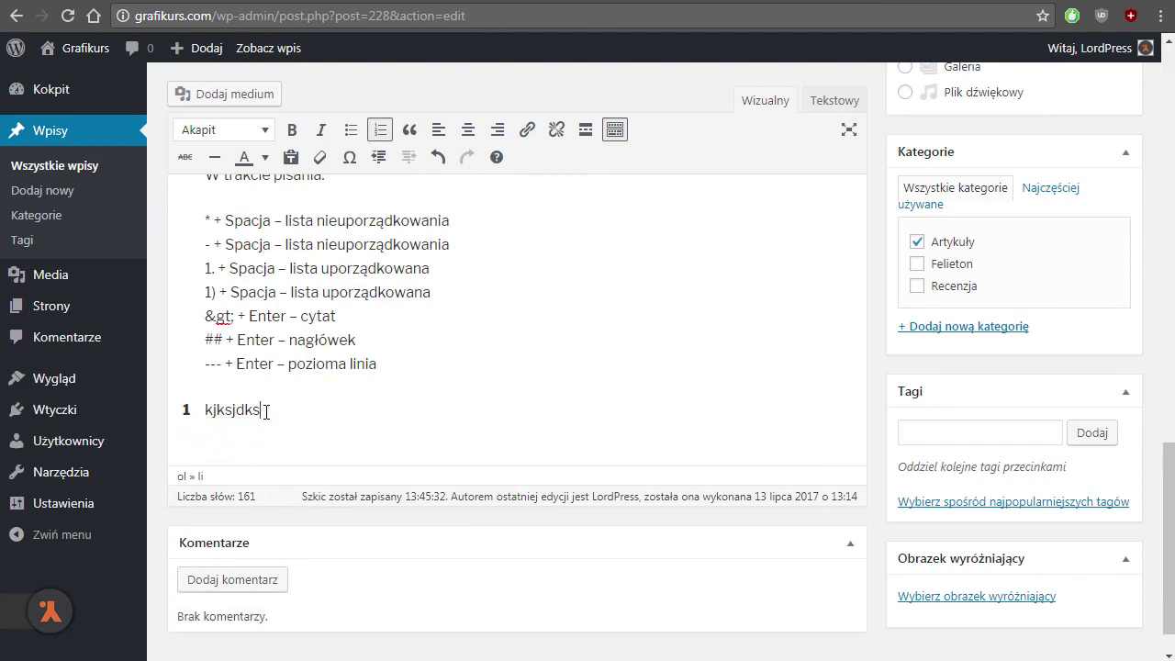
{"action": "key", "text": "BackSpace"}
{"action": "key", "text": "BackSpace"}
{"action": "key", "text": "BackSpace"}
{"action": "key", "text": "BackSpace"}
{"action": "key", "text": "BackSpace"}
{"action": "key", "text": "BackSpace"}
{"action": "key", "text": "BackSpace"}
{"action": "key", "text": "BackSpace"}
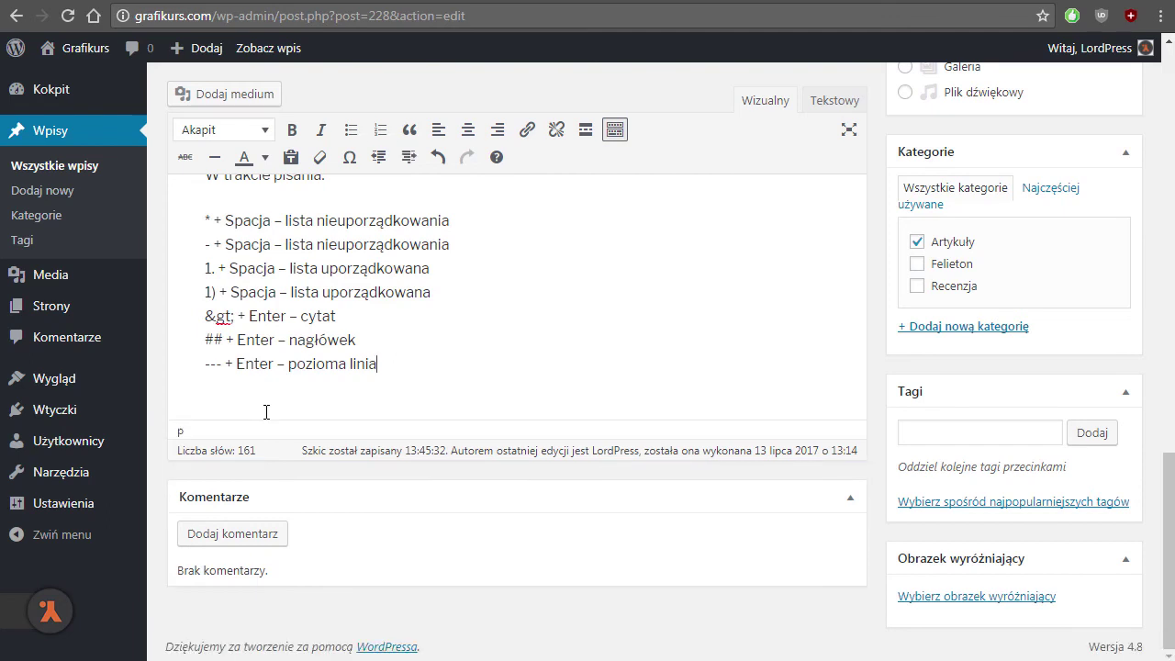
- Create a numbered list with the "1)" prefix below the last shortcut line and enter two items of filler text
{"action": "key", "text": "Return"}
{"action": "type", "text": "1)"}
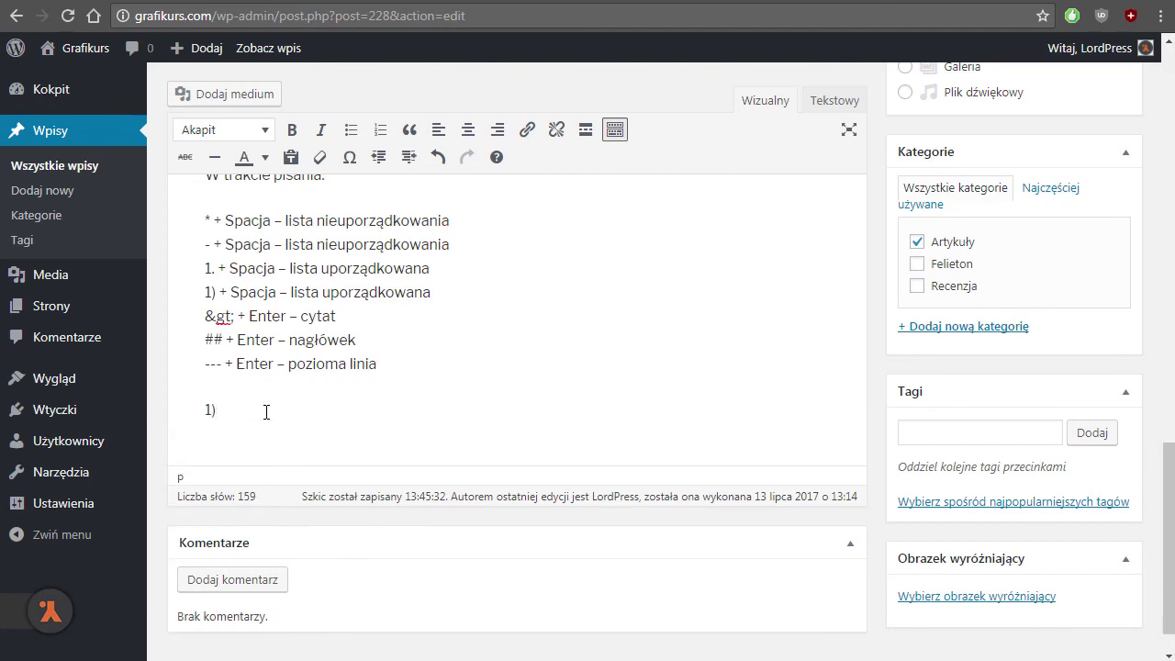
{"action": "type", "text": " ksjkdsjdjsdj"}
{"action": "key", "text": "Return"}
{"action": "type", "text": "kjskdjjd"}
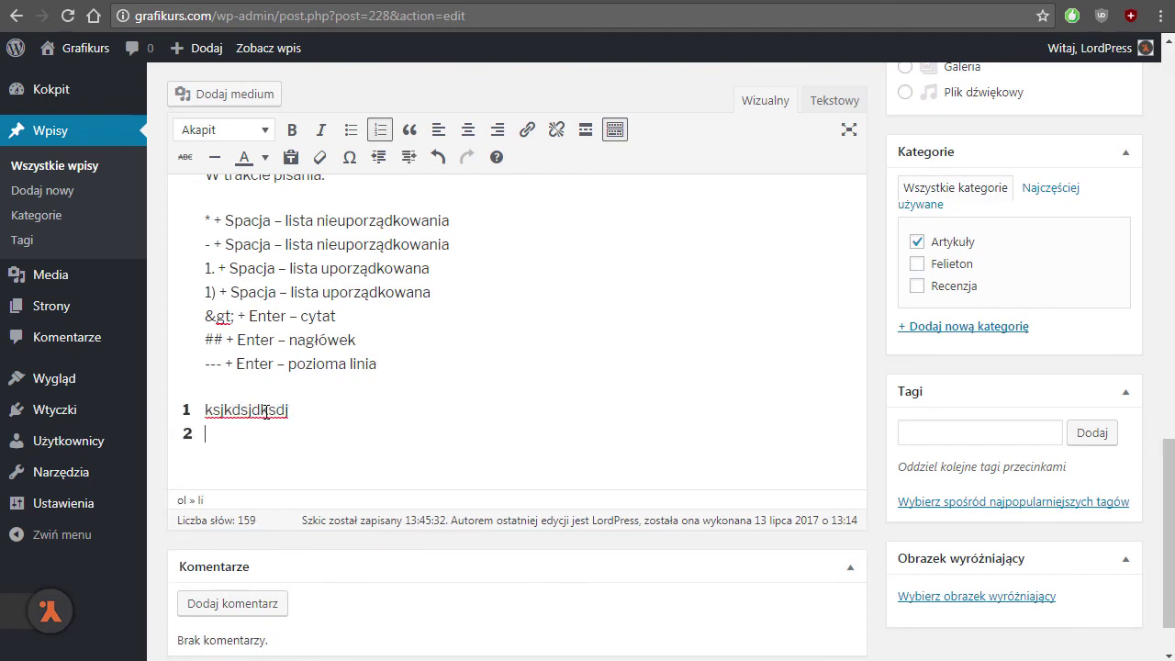
{"action": "type", "text": "ds"}
- Erase the numbered list made with the "1)" prefix, leaving one empty line below the "--- + Enter – pozioma linia" line
{"action": "key", "text": "BackSpace"}
{"action": "key", "text": "BackSpace"}
{"action": "key", "text": "BackSpace"}
{"action": "key", "text": "BackSpace"}
{"action": "key", "text": "BackSpace"}
{"action": "key", "text": "BackSpace"}
{"action": "key", "text": "BackSpace"}
{"action": "key", "text": "BackSpace"}
{"action": "key", "text": "BackSpace"}
{"action": "key", "text": "BackSpace"}
{"action": "key", "text": "BackSpace"}
{"action": "key", "text": "BackSpace"}
{"action": "key", "text": "BackSpace"}
{"action": "key", "text": "BackSpace"}
{"action": "key", "text": "BackSpace"}
{"action": "key", "text": "BackSpace"}
{"action": "key", "text": "BackSpace"}
{"action": "key", "text": "BackSpace"}
{"action": "key", "text": "BackSpace"}
{"action": "key", "text": "BackSpace"}
{"action": "key", "text": "BackSpace"}
{"action": "key", "text": "BackSpace"}
{"action": "key", "text": "BackSpace"}
{"action": "key", "text": "BackSpace"}
{"action": "key", "text": "BackSpace"}
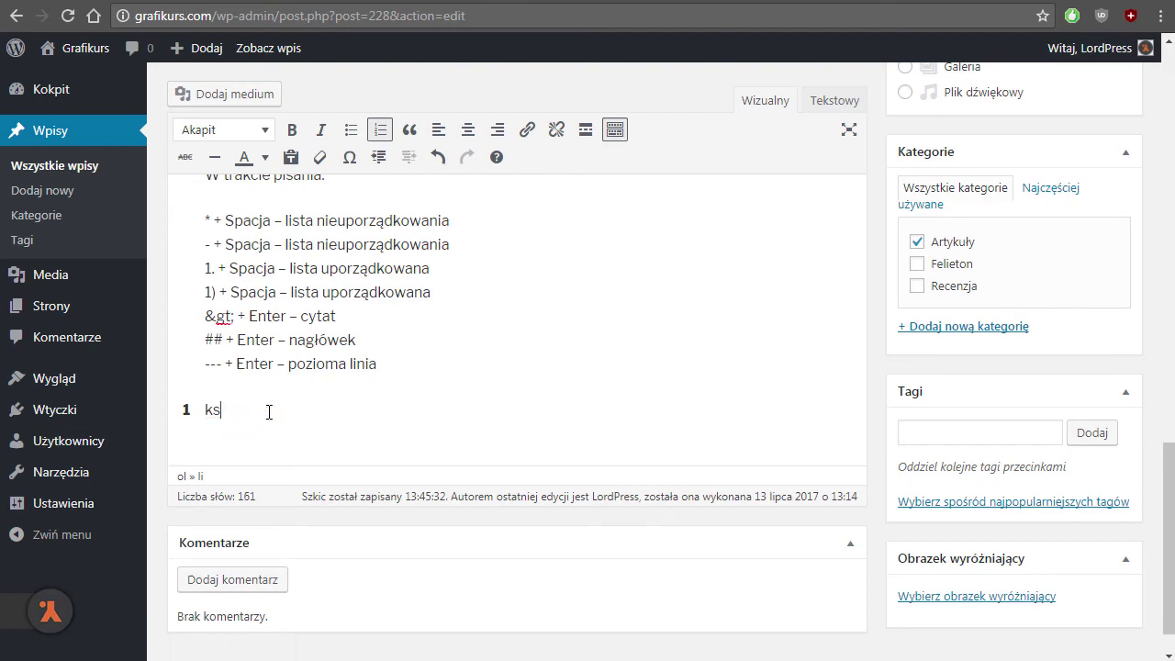
{"action": "key", "text": "Return"}
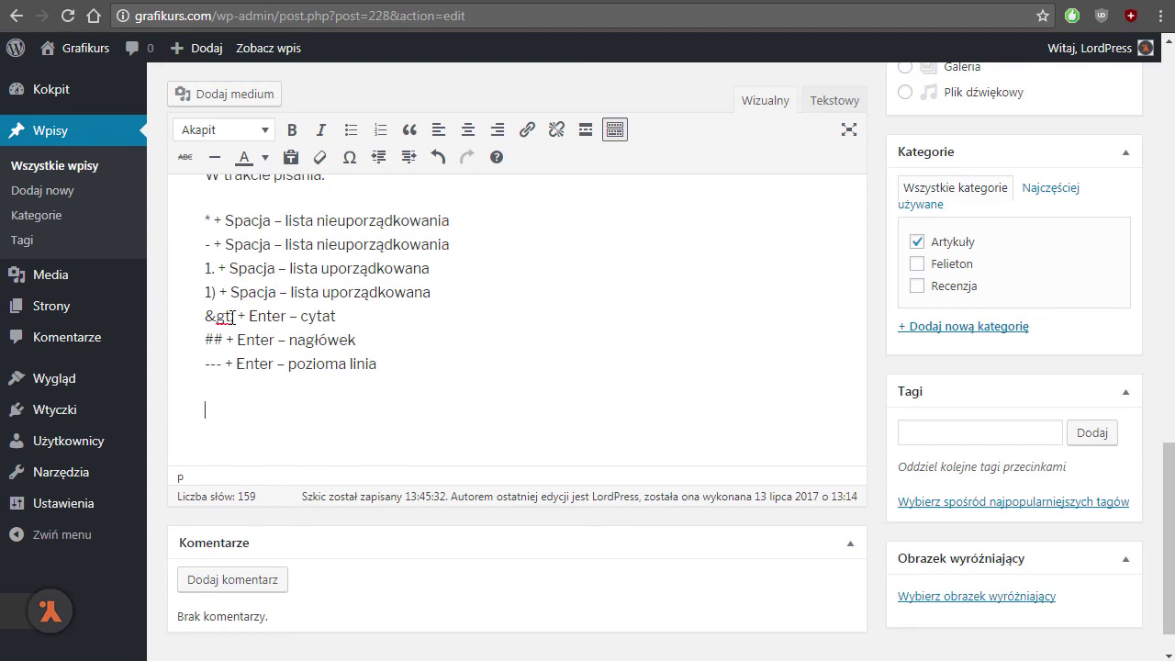
- Replace "&gt;" with ">" in the "+ Enter – cytat" shortcut line
{"action": "left_click_drag", "start_coordinate": [233, 316], "coordinate": [161, 315]}
{"action": "type", "text": ">"}
{"action": "key", "text": "Delete"}
- Create a quote containing "Cytat" with the ">" prefix on the empty line below the shortcut list, and select its text
{"action": "left_click", "coordinate": [229, 412]}
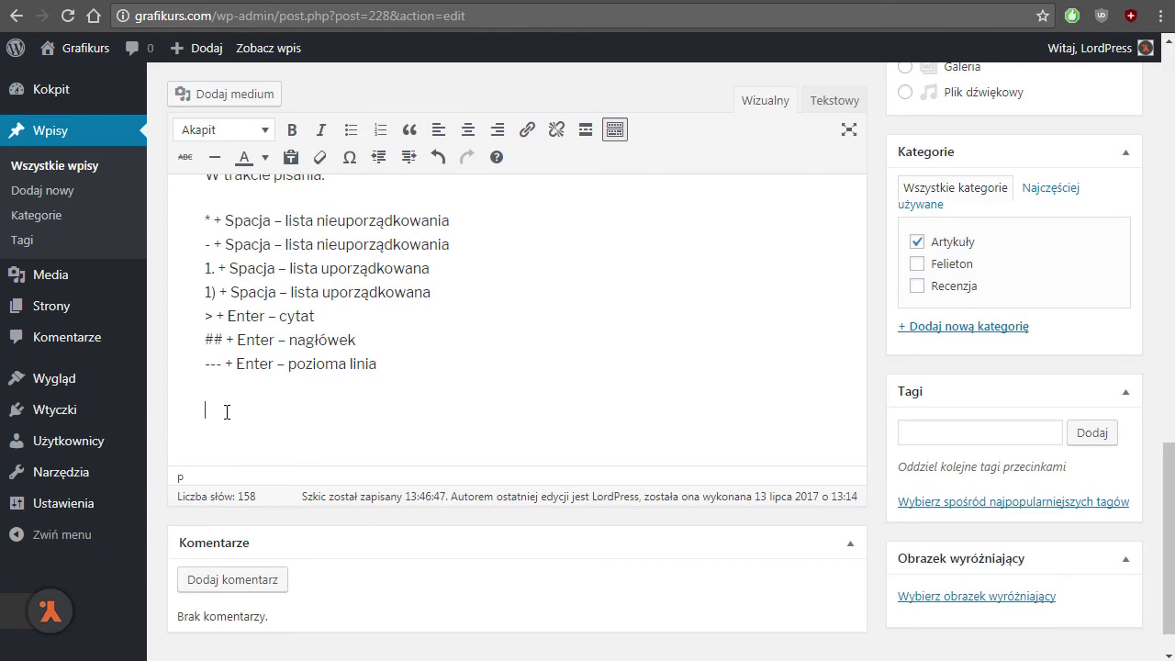
{"action": "type", "text": ">Cytat"}
{"action": "key", "text": "Return"}
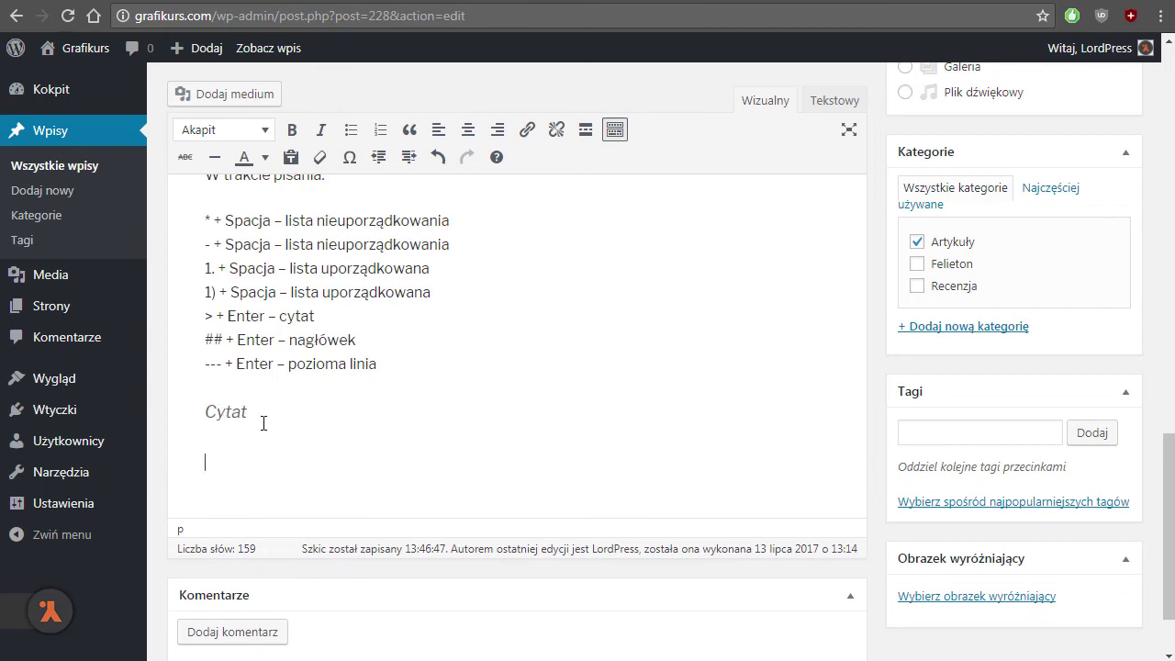
{"action": "left_click_drag", "start_coordinate": [261, 412], "coordinate": [194, 411]}
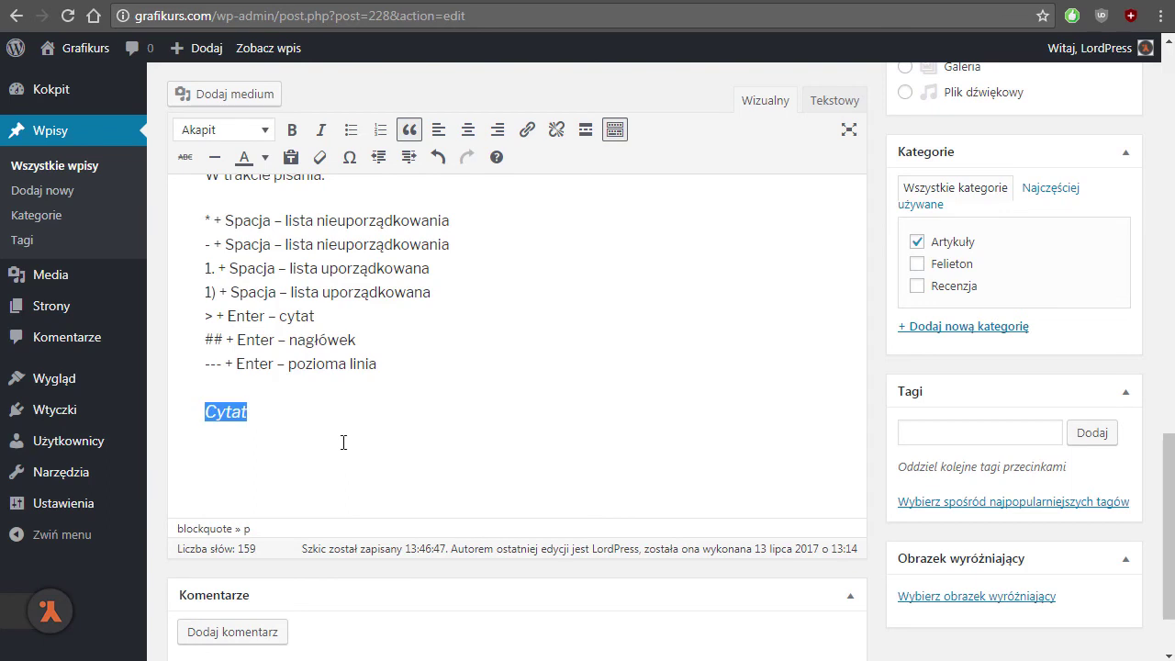
- Create a level 3 heading "Nagłówek" with the "###" prefix below the quote, and select its text
{"action": "left_click", "coordinate": [253, 457]}
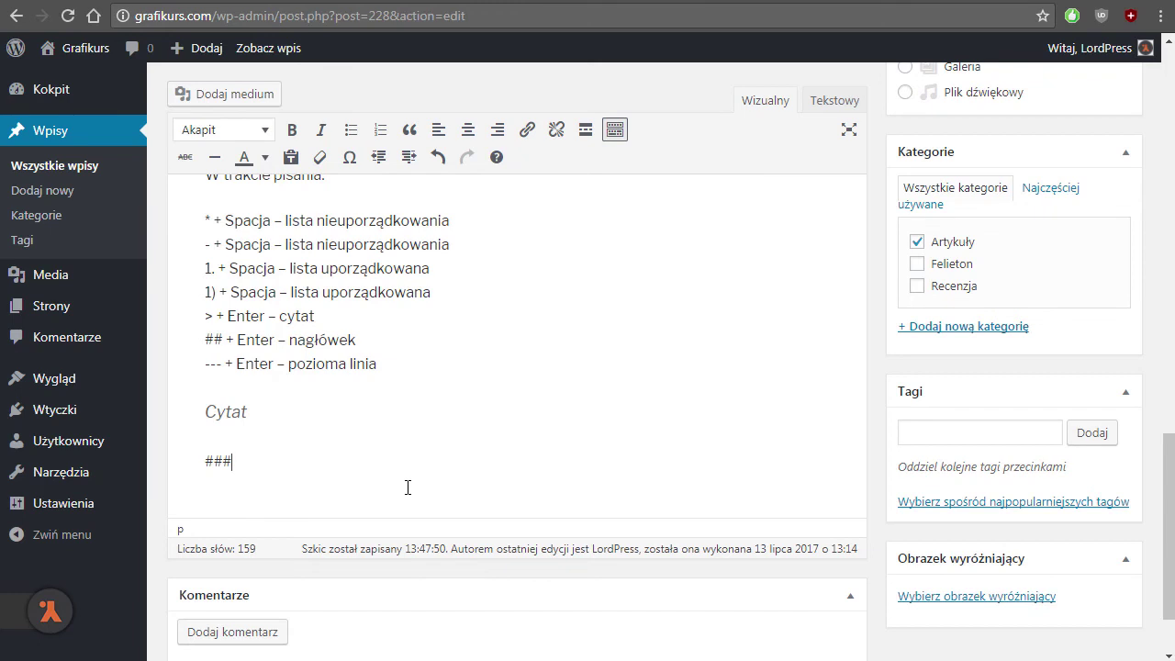
{"action": "type", "text": "Nagłówek"}
{"action": "key", "text": "Return"}
{"action": "scroll", "coordinate": [367, 533], "scroll_direction": "up", "scroll_amount": 1}
{"action": "left_click_drag", "start_coordinate": [287, 580], "coordinate": [202, 582]}
{"action": "scroll", "coordinate": [385, 418], "scroll_direction": "down", "scroll_amount": 2}
{"action": "left_click", "coordinate": [324, 402]}
{"action": "left_click_drag", "start_coordinate": [308, 399], "coordinate": [178, 397]}
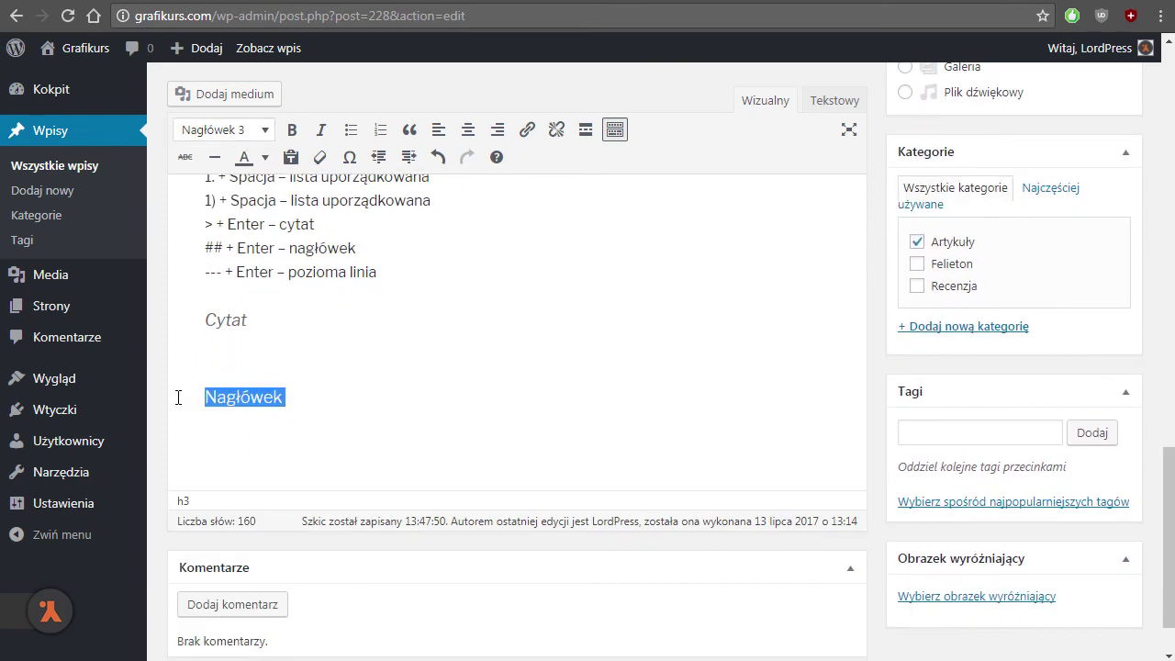
- Replace the "Nagłówek" heading with an Akapit line and turn it into a horizontal line with the "---" prefix
{"action": "key", "text": "BackSpace"}
{"action": "left_click", "coordinate": [262, 129]}
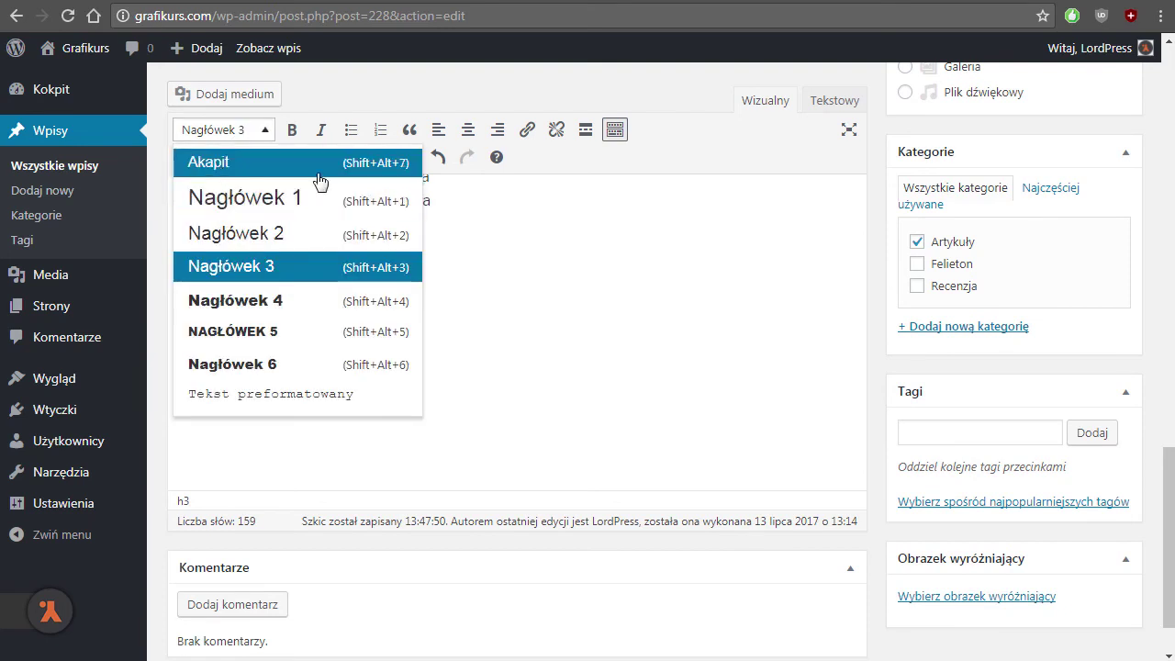
{"action": "left_click", "coordinate": [215, 166]}
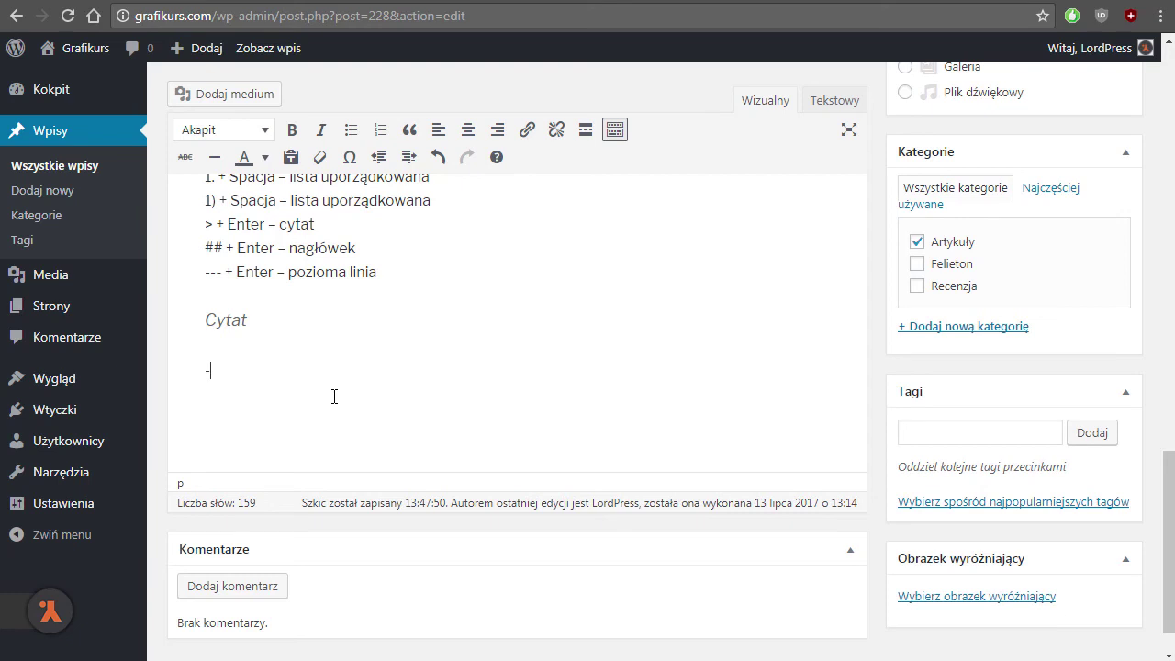
{"action": "key", "text": "Return"}
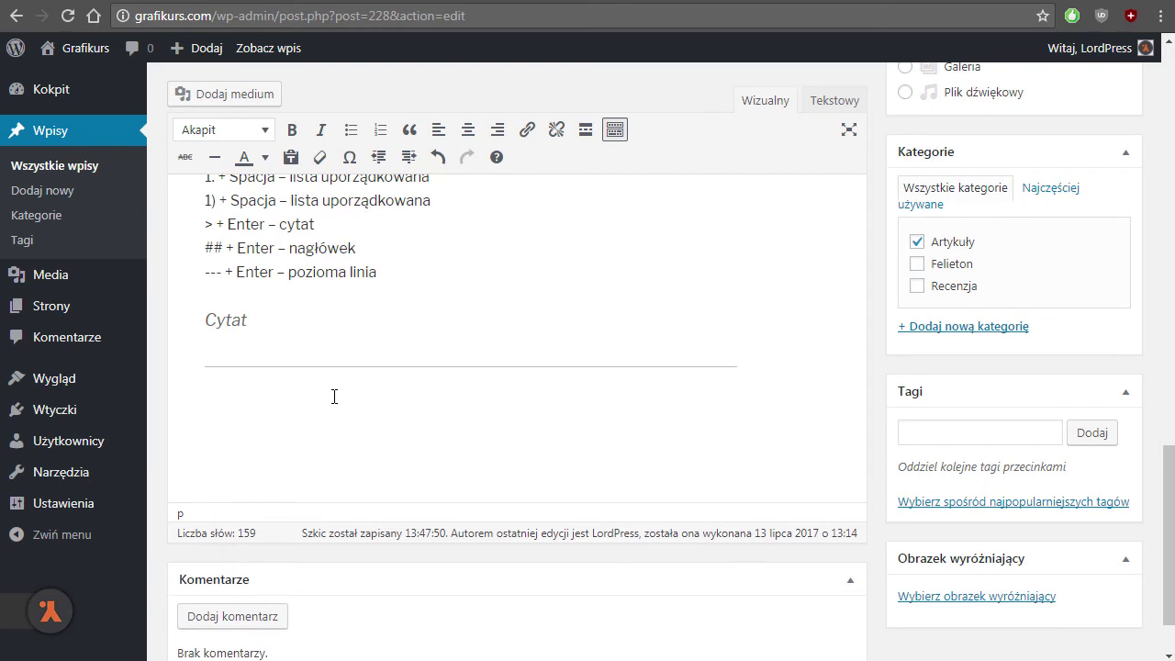
- Delete the horizontal line and the "Cytat" quote below the shortcut list
{"action": "key", "text": "BackSpace"}
{"action": "key", "text": "BackSpace"}
{"action": "left_click_drag", "start_coordinate": [245, 320], "coordinate": [167, 317]}
{"action": "key", "text": "BackSpace"}
{"action": "key", "text": "BackSpace"}
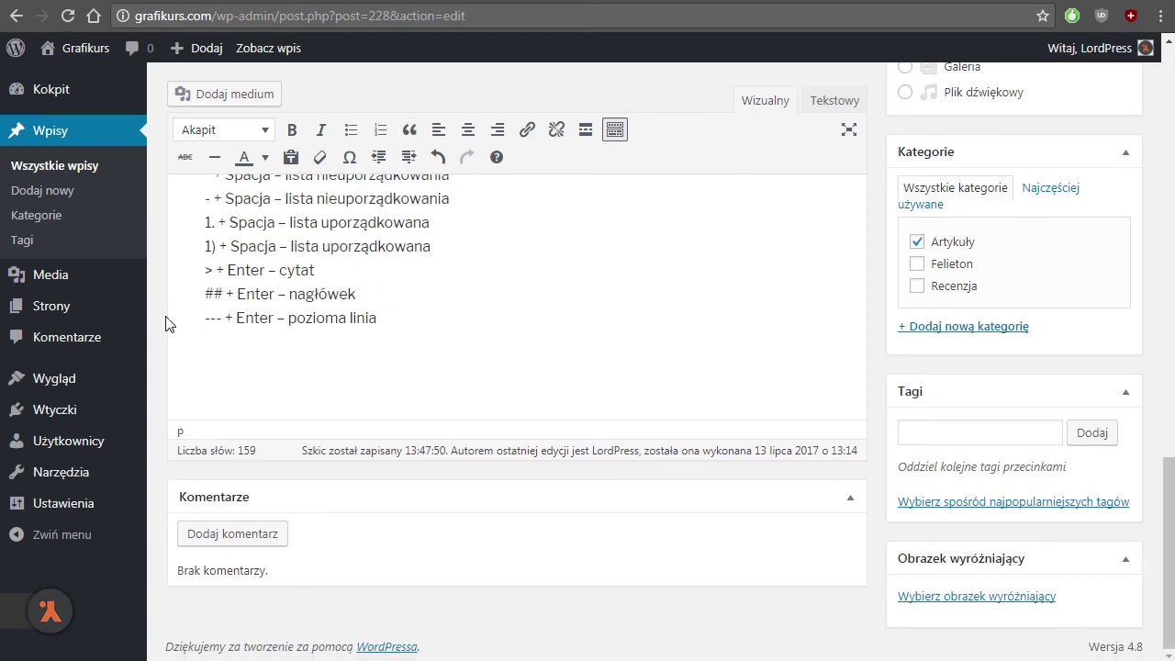
- Remove the trailing "&nbsp;" from the end of the post's text source and return to the visual view
{"action": "scroll", "coordinate": [457, 385], "scroll_direction": "up", "scroll_amount": 1}
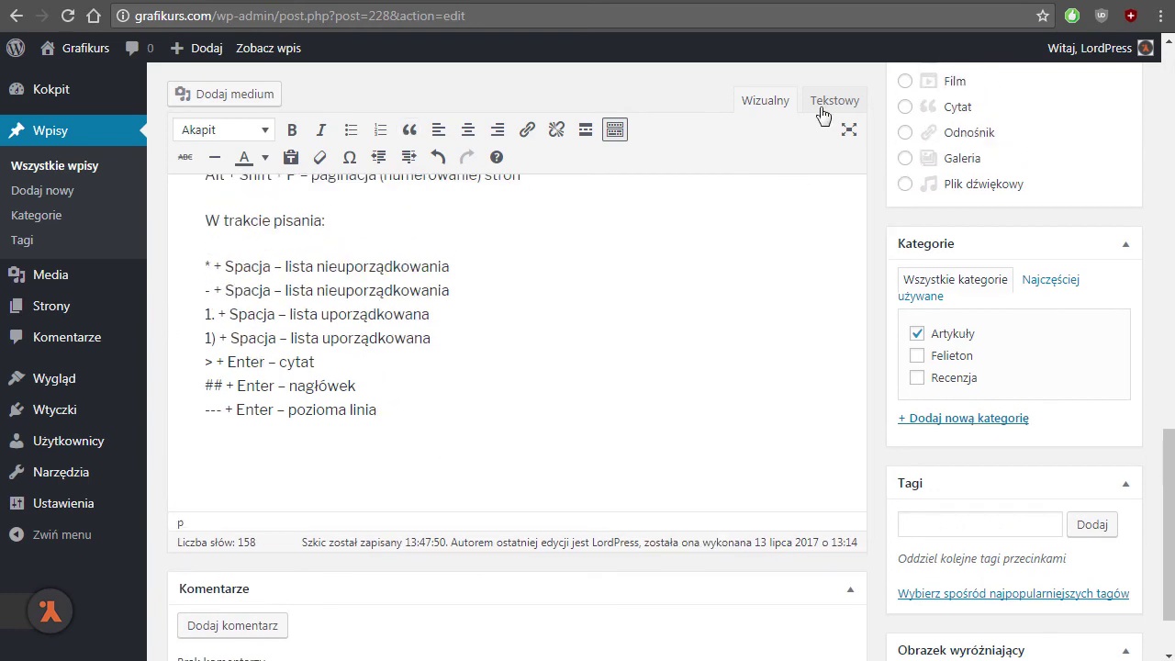
{"action": "left_click", "coordinate": [829, 102]}
{"action": "scroll", "coordinate": [400, 529], "scroll_direction": "down", "scroll_amount": 10}
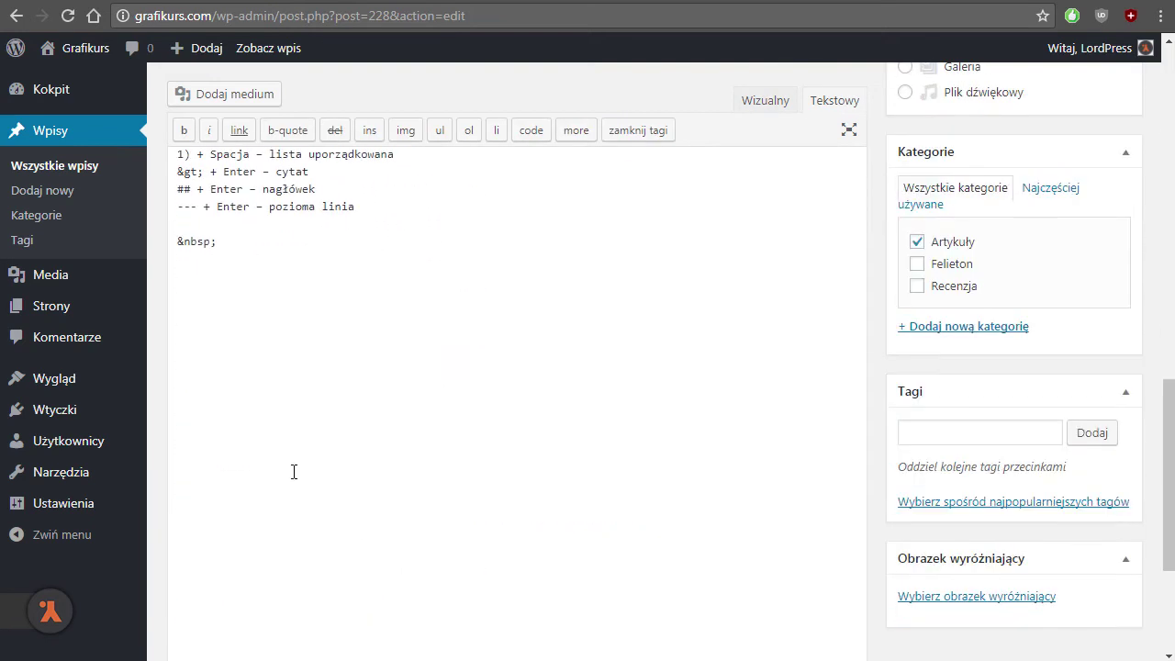
{"action": "left_click_drag", "start_coordinate": [244, 240], "coordinate": [129, 250]}
{"action": "key", "text": "BackSpace"}
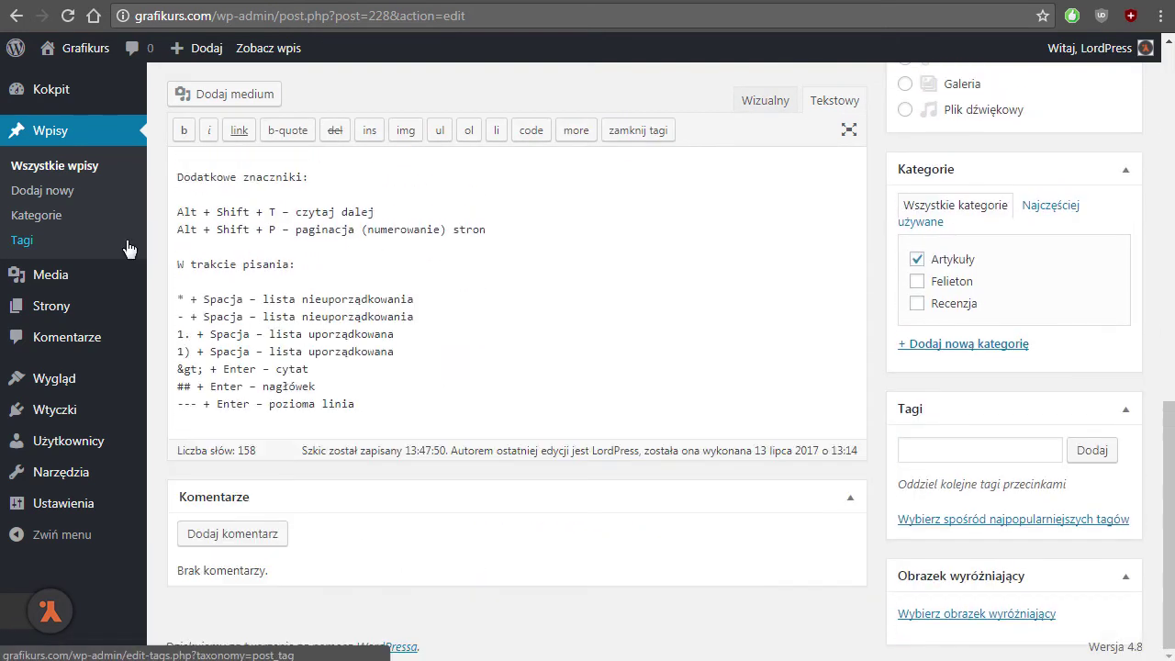
{"action": "left_click", "coordinate": [771, 101]}
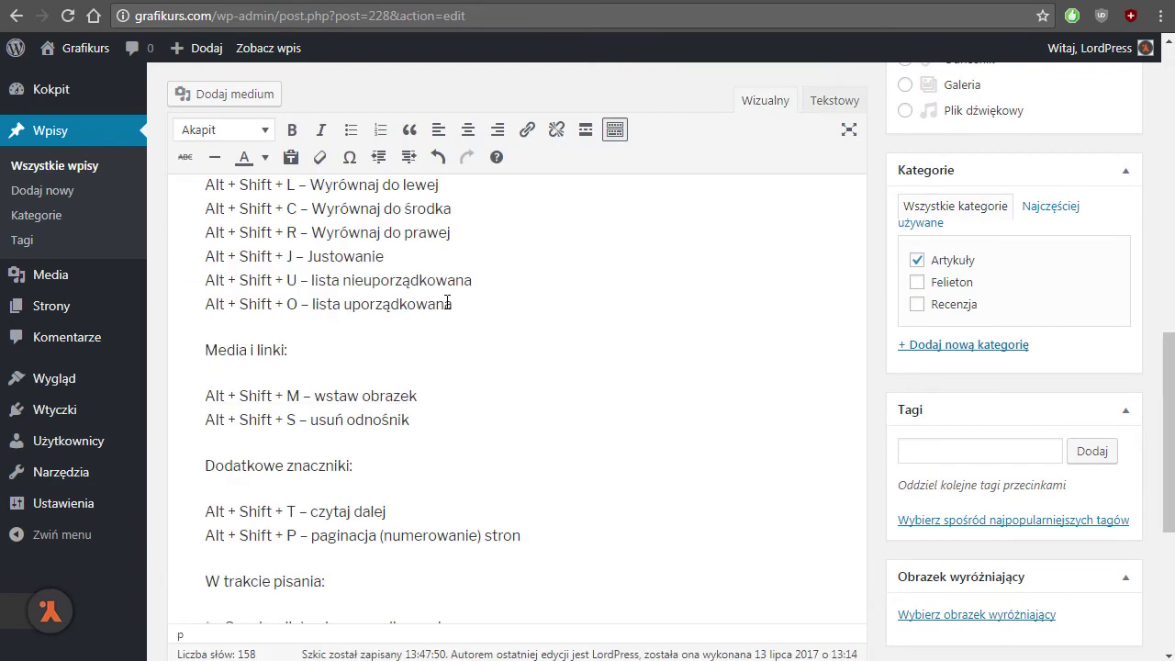
- Update the published post "Skróty klawiszowe w WordPressie" with the changes
{"action": "scroll", "coordinate": [447, 303], "scroll_direction": "down", "scroll_amount": 5}
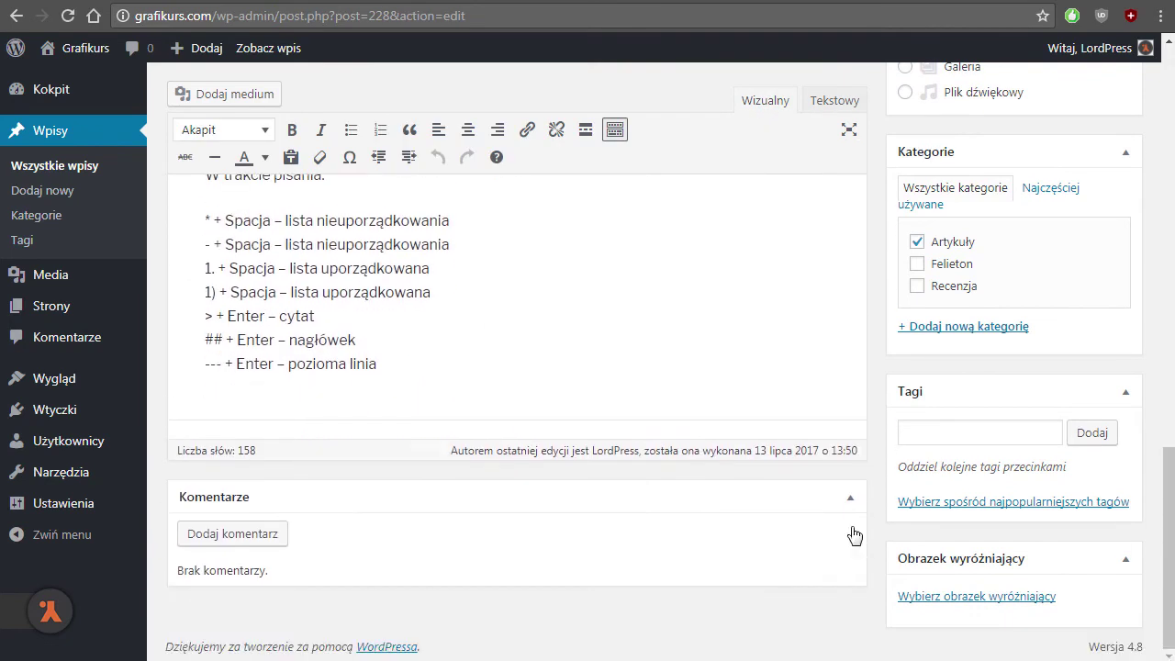
{"action": "scroll", "coordinate": [849, 519], "scroll_direction": "up", "scroll_amount": 4}
{"action": "scroll", "coordinate": [849, 514], "scroll_direction": "up", "scroll_amount": 4}
{"action": "left_click", "coordinate": [1106, 329]}
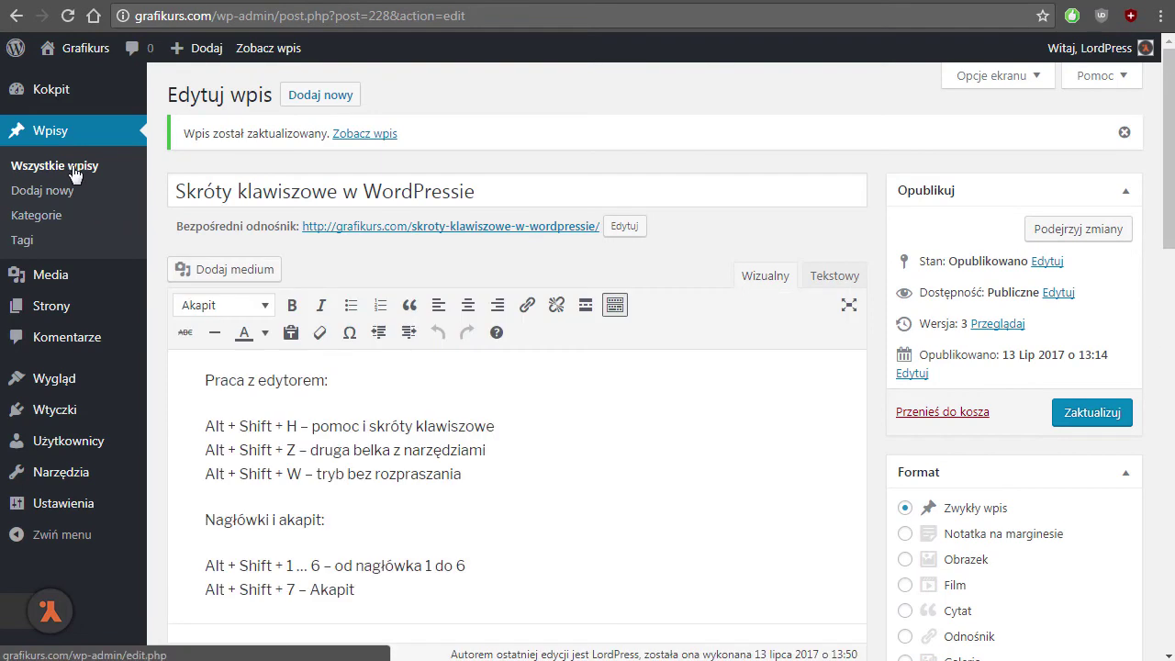
- Open the post "Grafika komputerowa w Visual F/X cz. 5. fundamenty grafiki (3d): teksturowanie" for editing from the list of all posts
{"action": "left_click", "coordinate": [55, 167]}
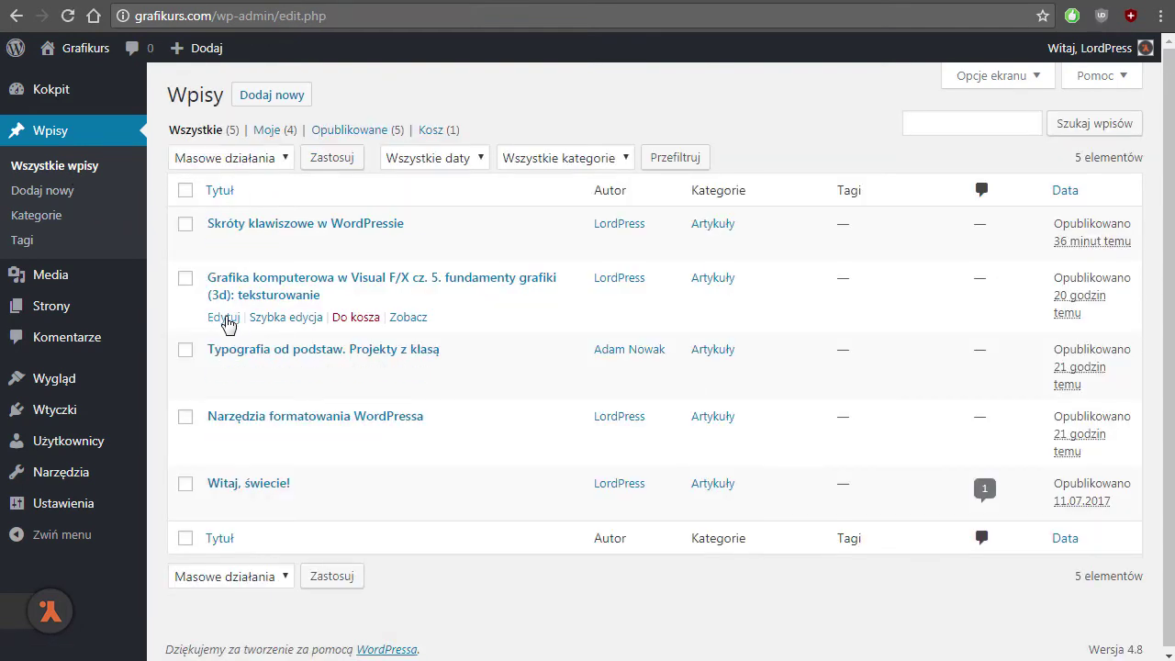
{"action": "left_click", "coordinate": [225, 319]}
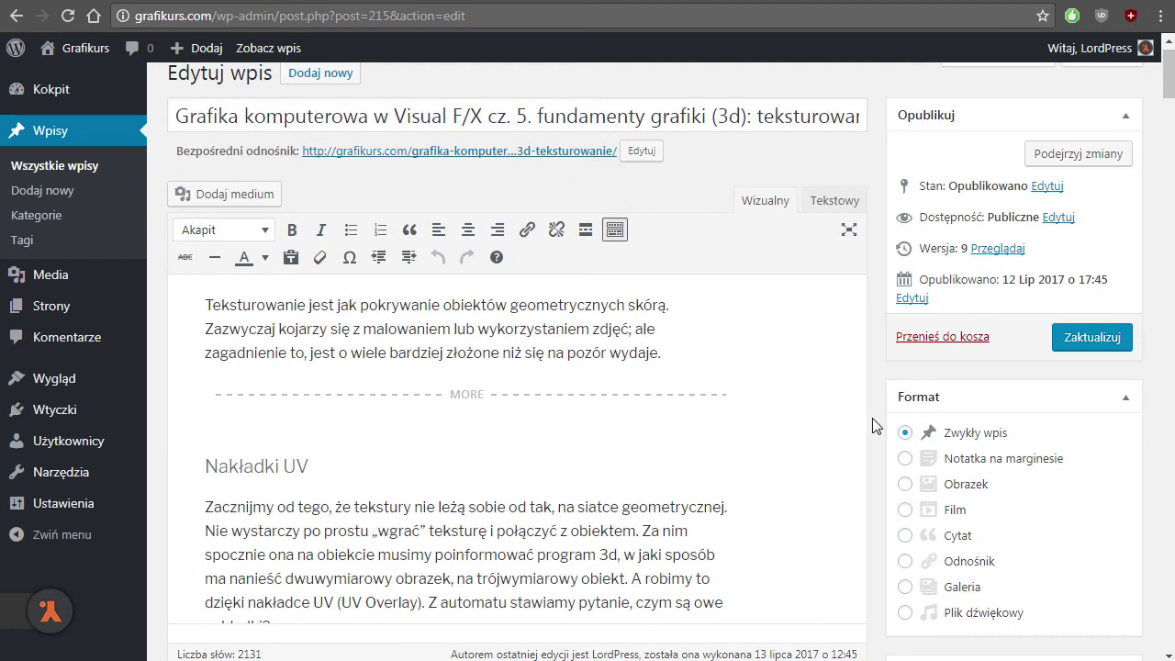
{"action": "scroll", "coordinate": [760, 497], "scroll_direction": "down", "scroll_amount": 1}
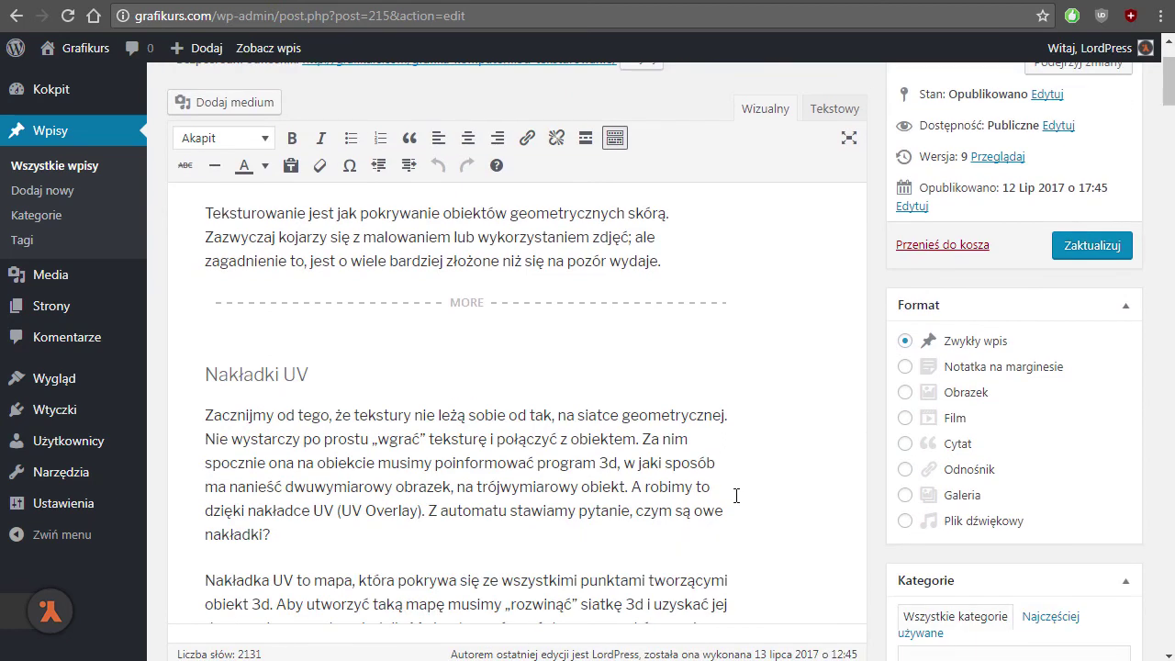
- Justify the first paragraph under the "Nakładki UV" heading, and set it back to left alignment
{"action": "left_click", "coordinate": [291, 534]}
{"action": "left_click", "coordinate": [182, 420], "text": "shift"}
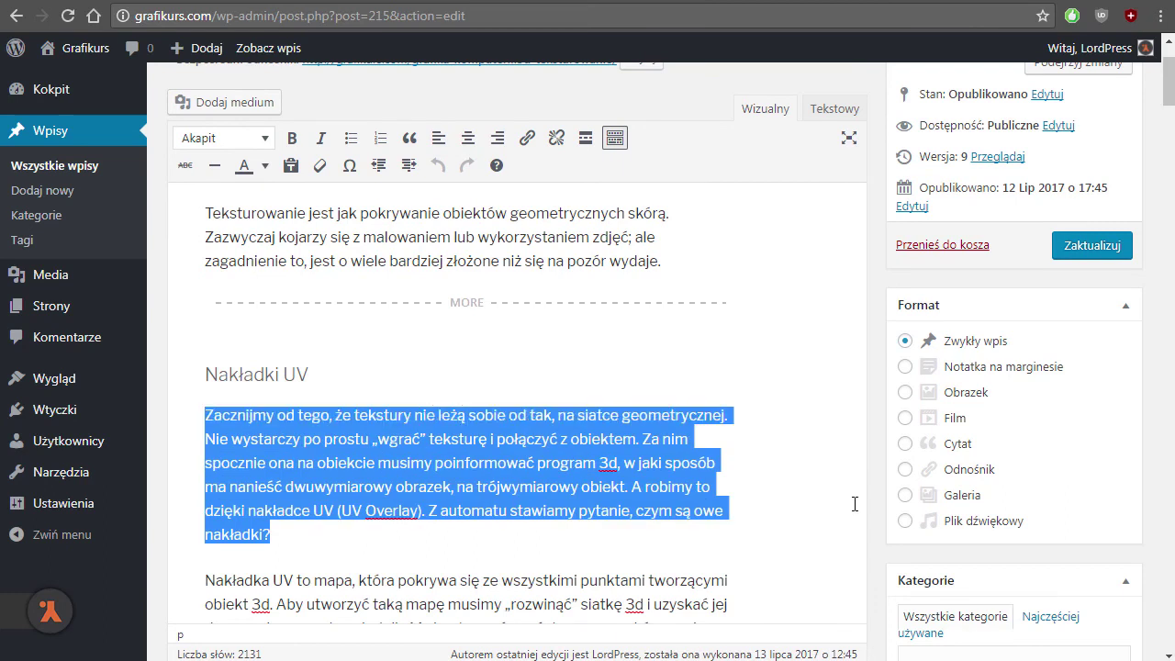
{"action": "key", "text": "alt+shift+j"}
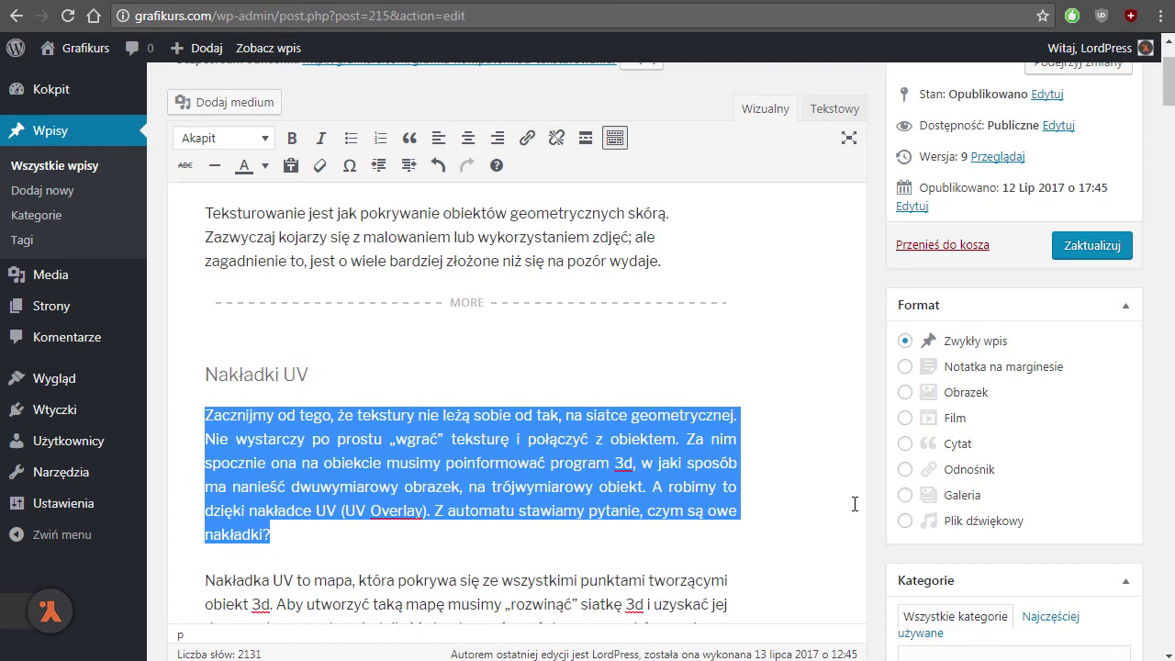
{"action": "key", "text": "alt+shift+l"}
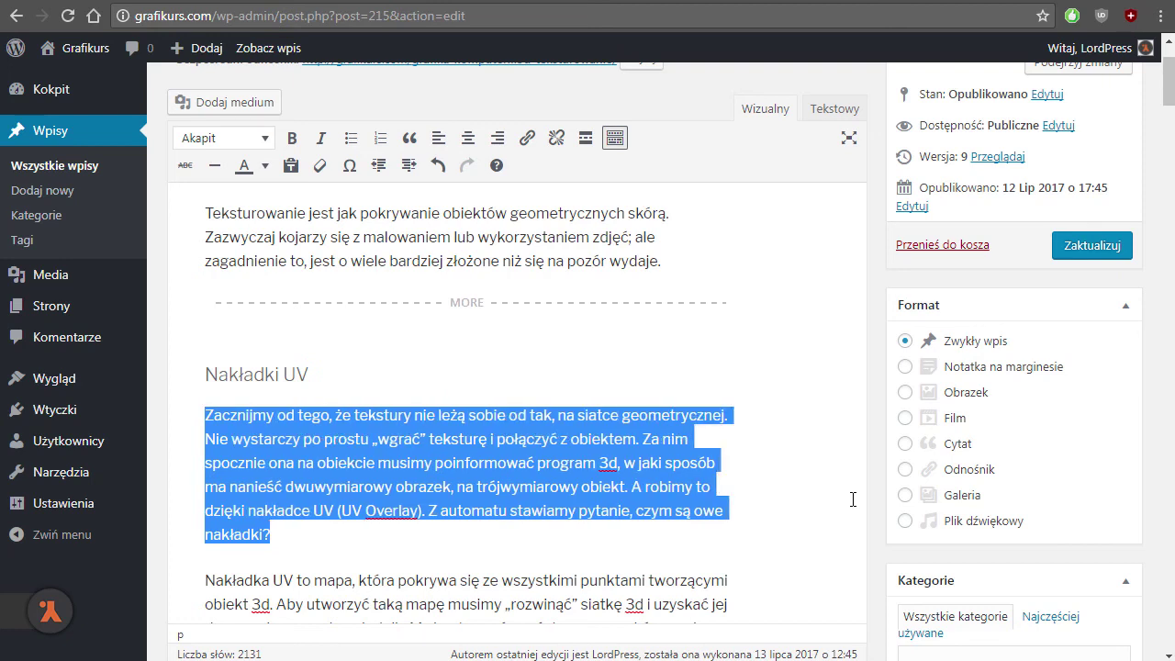
{"action": "left_click", "coordinate": [757, 452]}
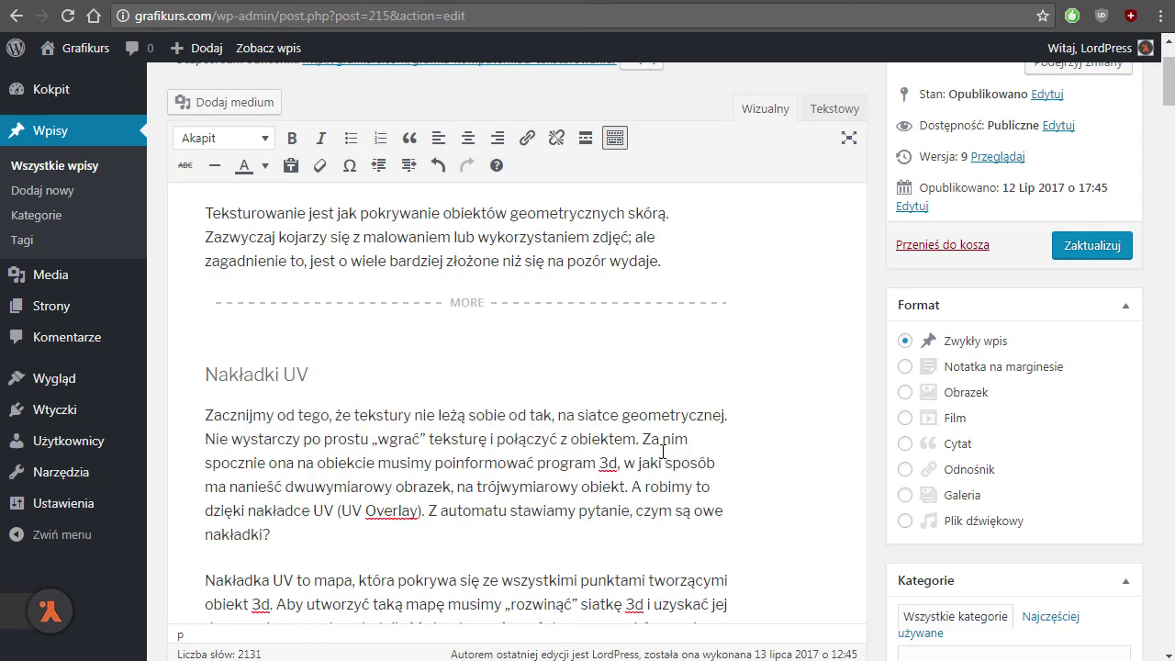
- Examine the length and layout of the texturing article in the editor and in its page preview
{"action": "scroll", "coordinate": [648, 452], "scroll_direction": "down", "scroll_amount": 13}
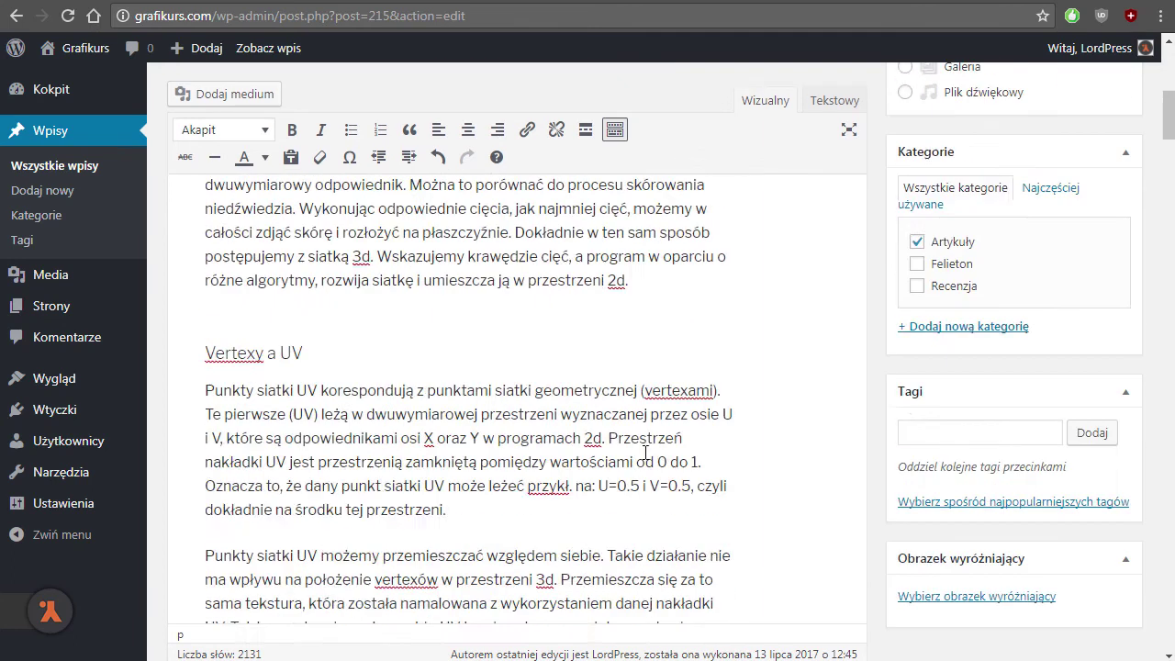
{"action": "scroll", "coordinate": [640, 450], "scroll_direction": "down", "scroll_amount": 4}
{"action": "scroll", "coordinate": [640, 448], "scroll_direction": "up", "scroll_amount": 15}
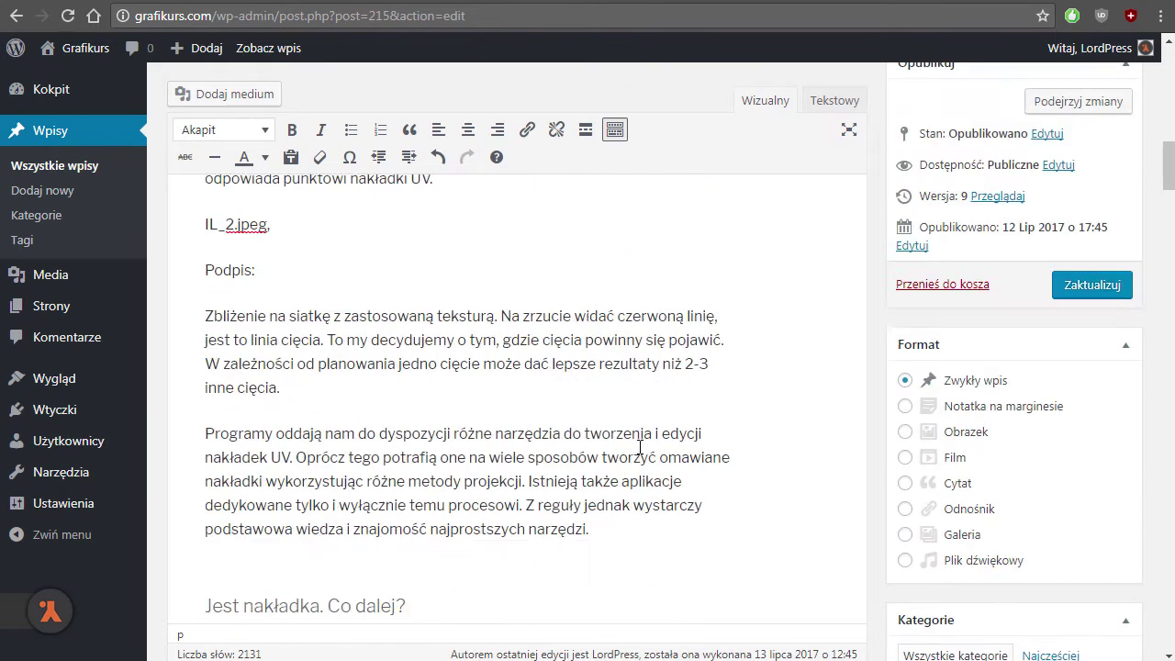
{"action": "scroll", "coordinate": [640, 444], "scroll_direction": "up", "scroll_amount": 1}
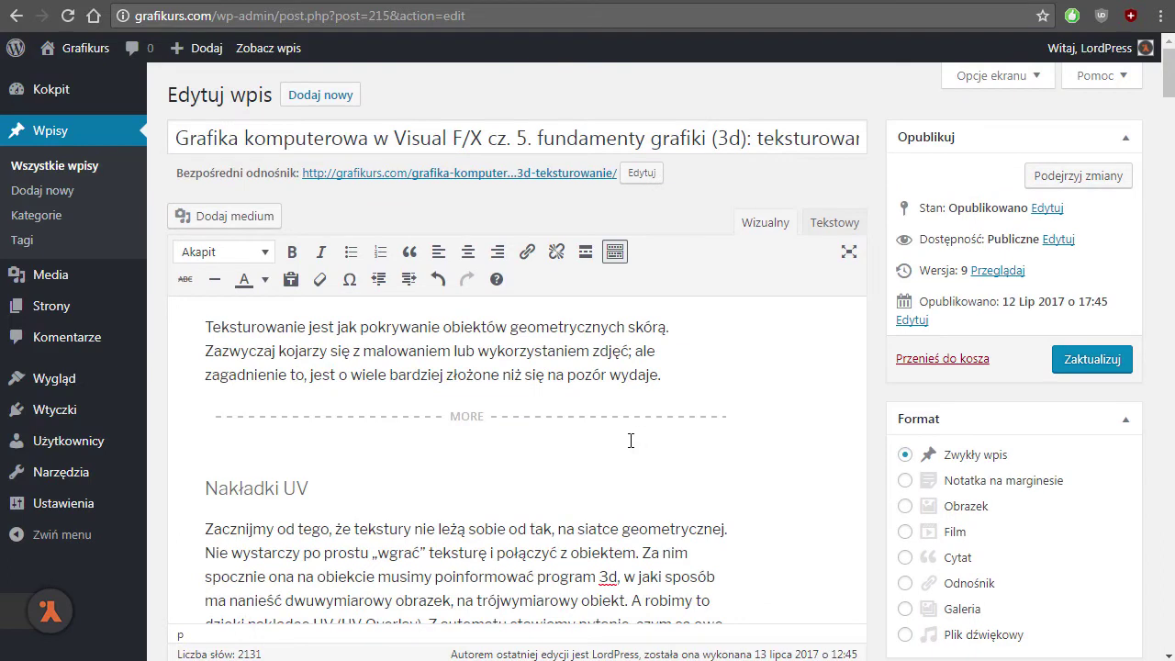
{"action": "left_click", "coordinate": [1062, 187]}
{"action": "scroll", "coordinate": [502, 358], "scroll_direction": "down", "scroll_amount": 2}
{"action": "scroll", "coordinate": [489, 361], "scroll_direction": "down", "scroll_amount": 2}
{"action": "scroll", "coordinate": [459, 427], "scroll_direction": "up", "scroll_amount": 5}
{"action": "scroll", "coordinate": [455, 433], "scroll_direction": "down", "scroll_amount": 8}
{"action": "scroll", "coordinate": [455, 433], "scroll_direction": "down", "scroll_amount": 20}
{"action": "scroll", "coordinate": [455, 415], "scroll_direction": "down", "scroll_amount": 10}
{"action": "scroll", "coordinate": [445, 424], "scroll_direction": "down", "scroll_amount": 5}
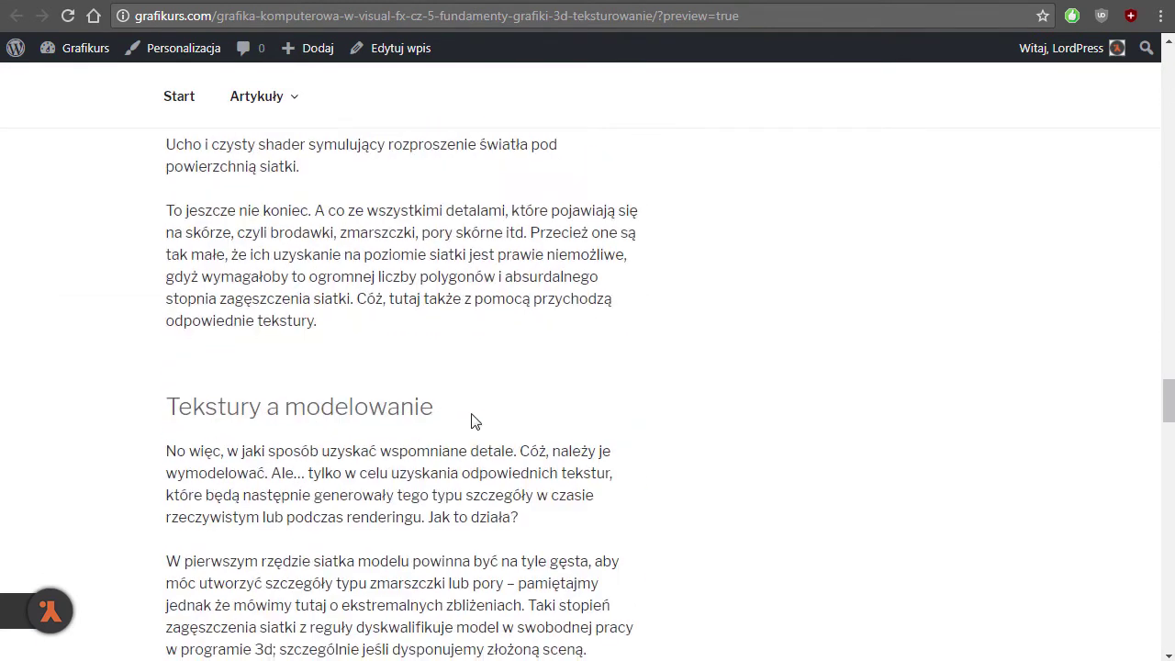
{"action": "scroll", "coordinate": [462, 395], "scroll_direction": "down", "scroll_amount": 5}
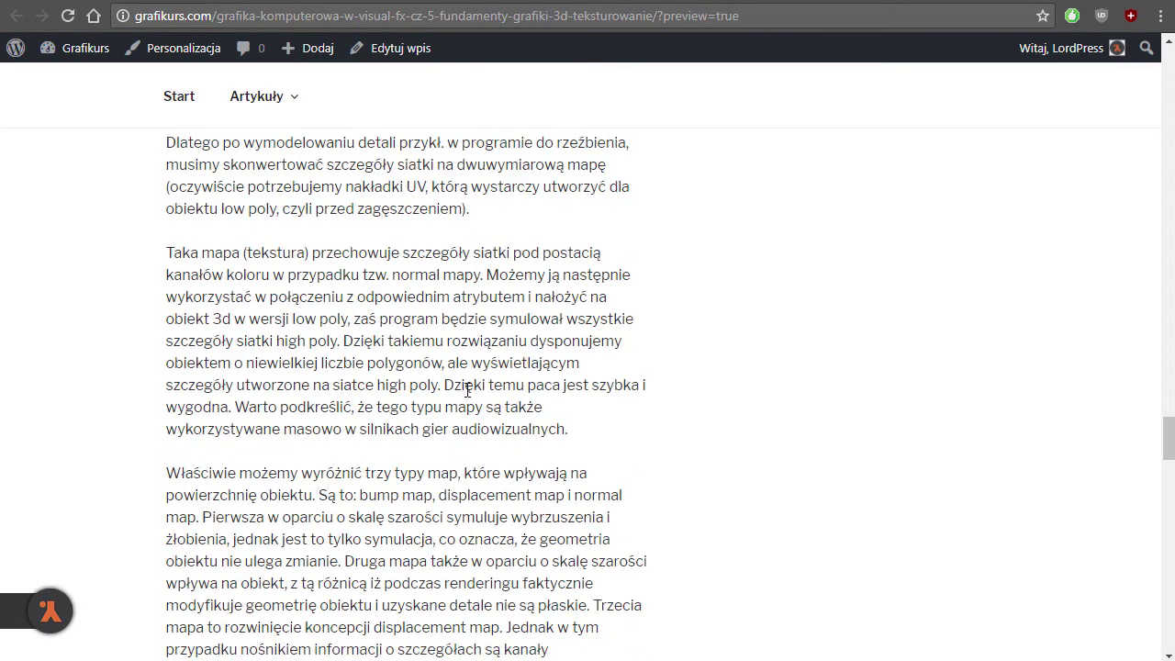
{"action": "scroll", "coordinate": [464, 393], "scroll_direction": "down", "scroll_amount": 14}
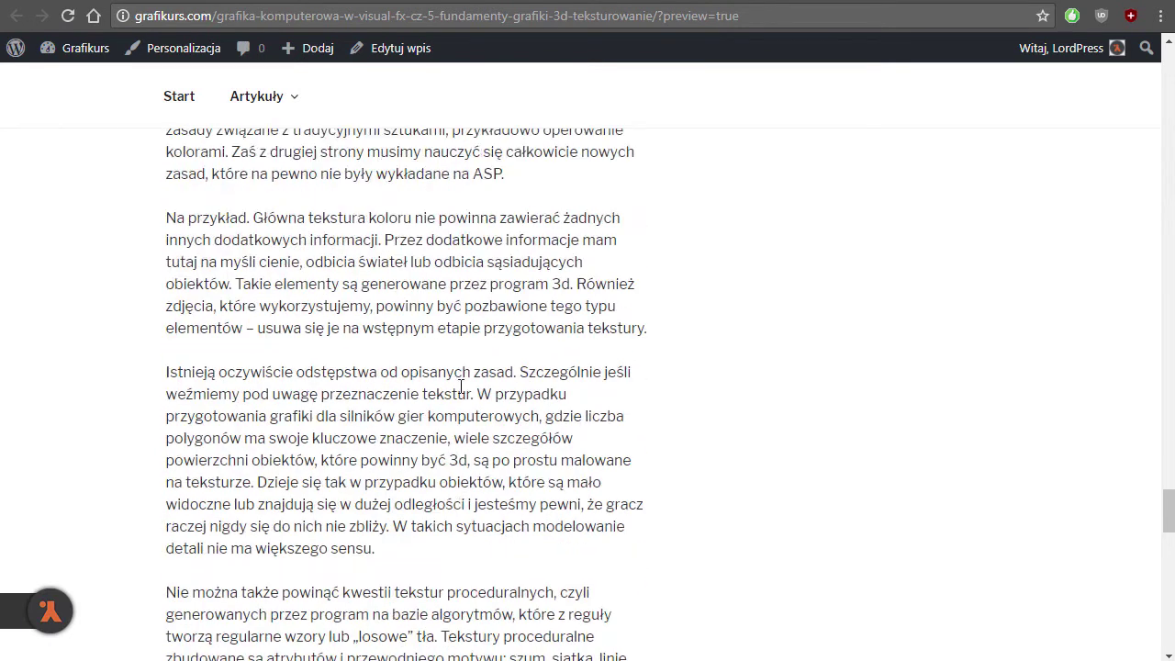
{"action": "scroll", "coordinate": [461, 383], "scroll_direction": "down", "scroll_amount": 8}
{"action": "scroll", "coordinate": [468, 385], "scroll_direction": "up", "scroll_amount": 15}
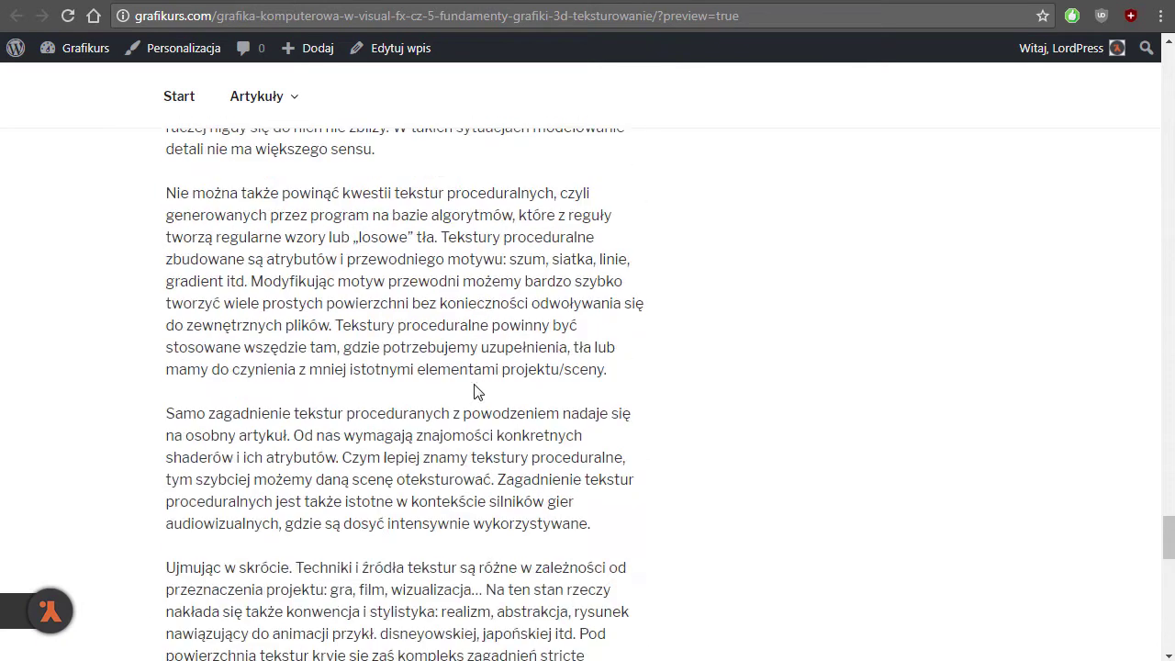
- Close the article preview and insert a page break after the paragraph just above the "Tekstury a materiały" heading
{"action": "left_click", "coordinate": [374, 3]}
{"action": "scroll", "coordinate": [675, 447], "scroll_direction": "down", "scroll_amount": 6}
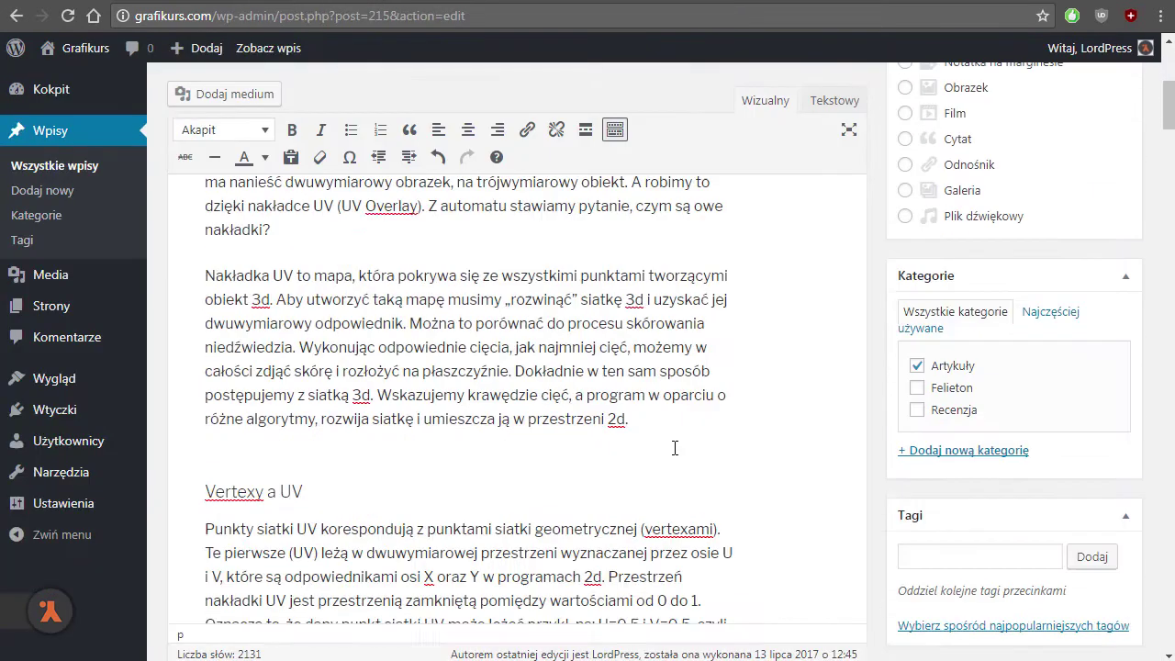
{"action": "scroll", "coordinate": [669, 451], "scroll_direction": "down", "scroll_amount": 5}
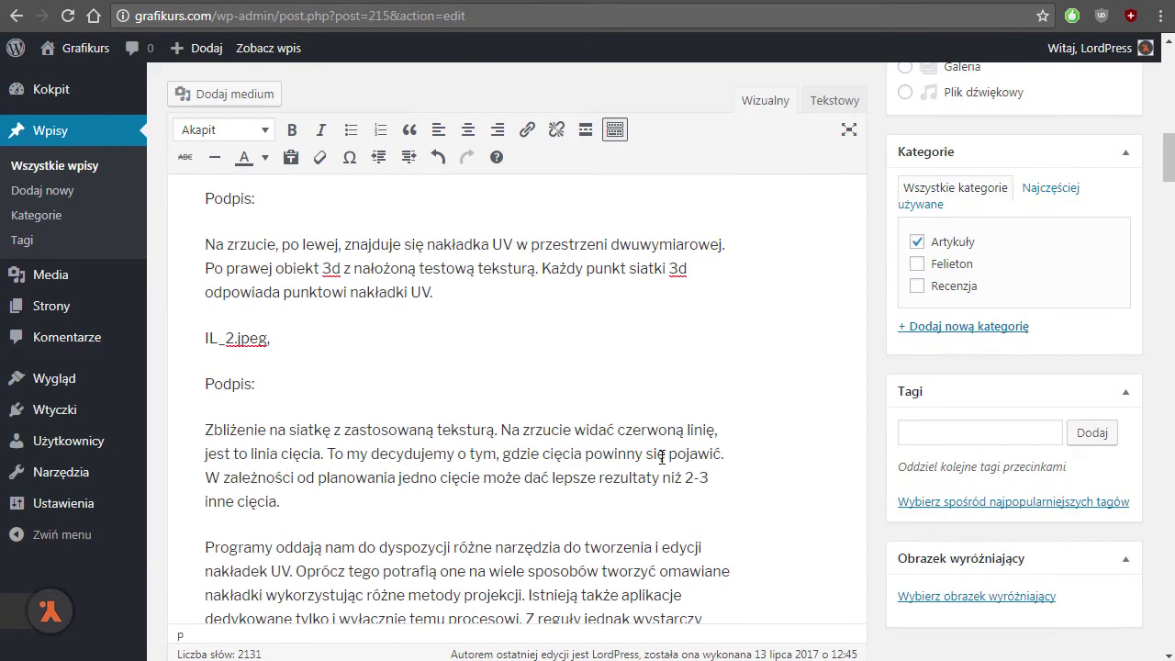
{"action": "scroll", "coordinate": [662, 456], "scroll_direction": "down", "scroll_amount": 12}
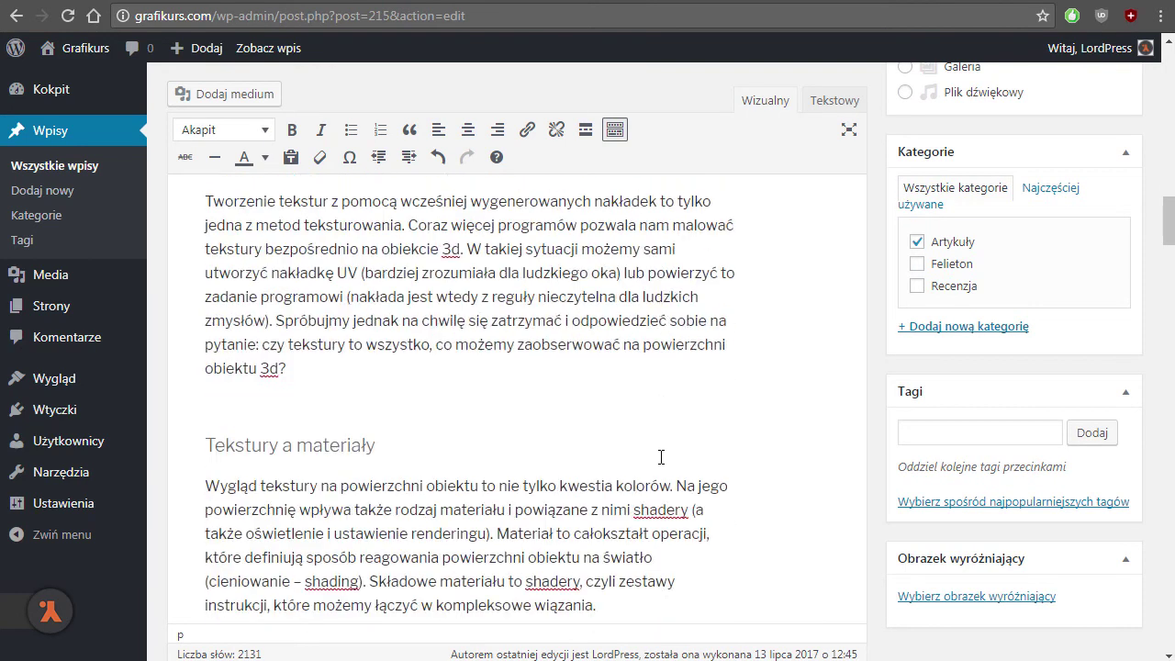
{"action": "scroll", "coordinate": [660, 457], "scroll_direction": "up", "scroll_amount": 1}
{"action": "left_click", "coordinate": [302, 299]}
{"action": "left_click", "coordinate": [331, 269]}
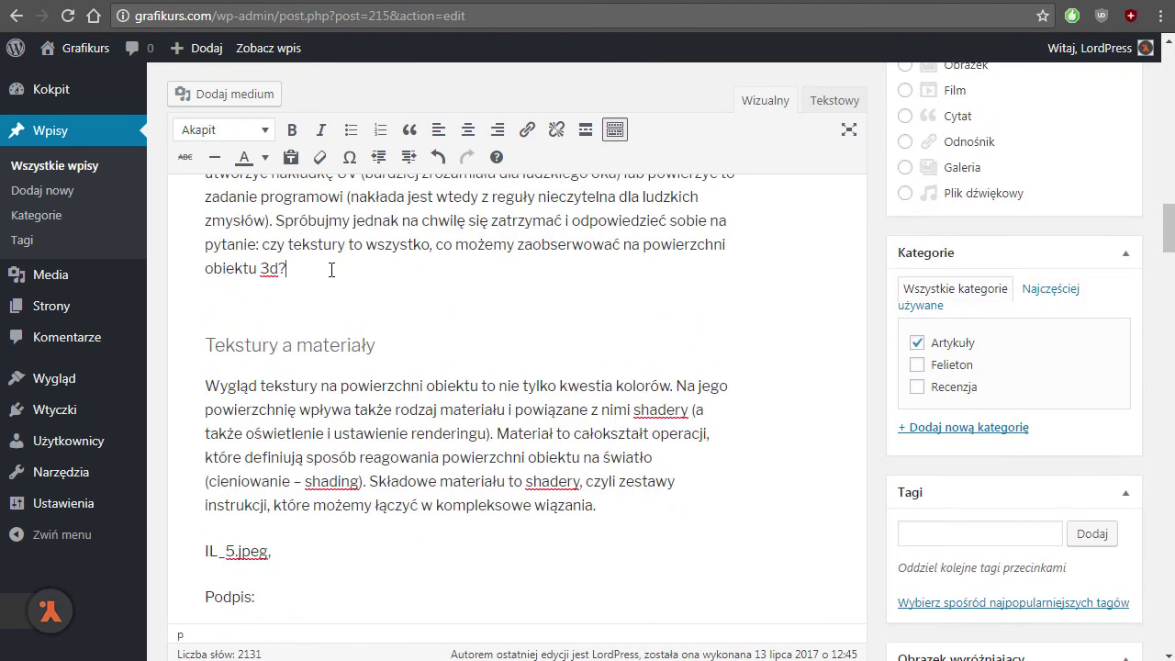
{"action": "key", "text": "Return"}
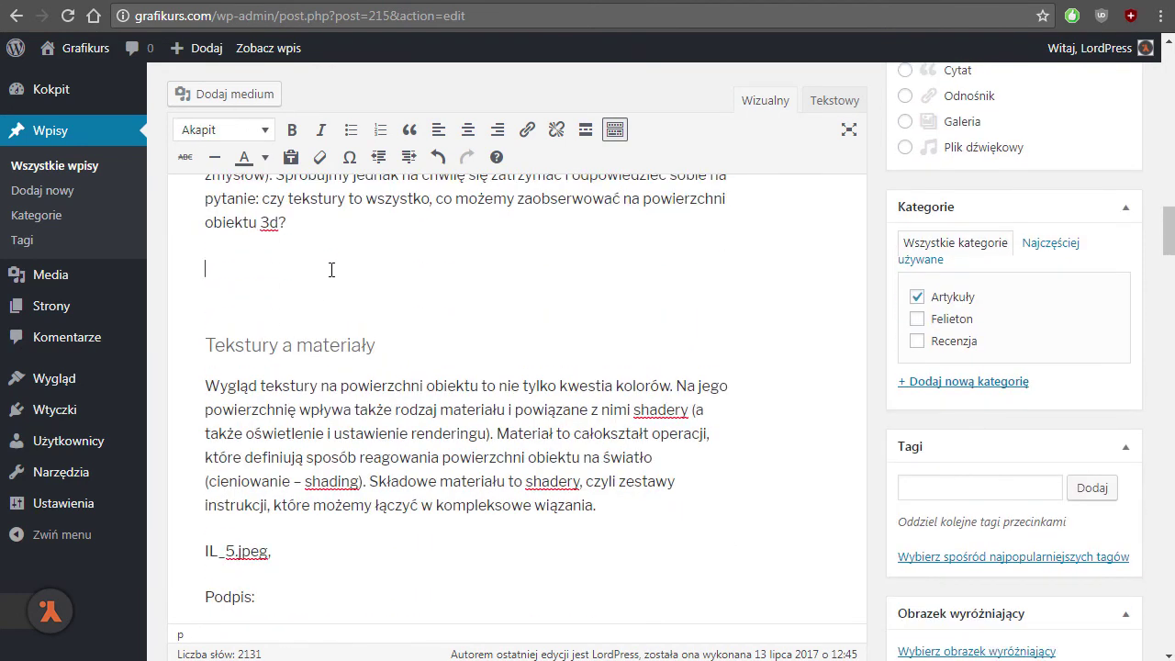
{"action": "key", "text": "alt+shift+p"}
{"action": "left_click", "coordinate": [307, 291]}
- Insert another page break on a new line above the "Tekstury a modelowanie" heading
{"action": "scroll", "coordinate": [466, 404], "scroll_direction": "down", "scroll_amount": 10}
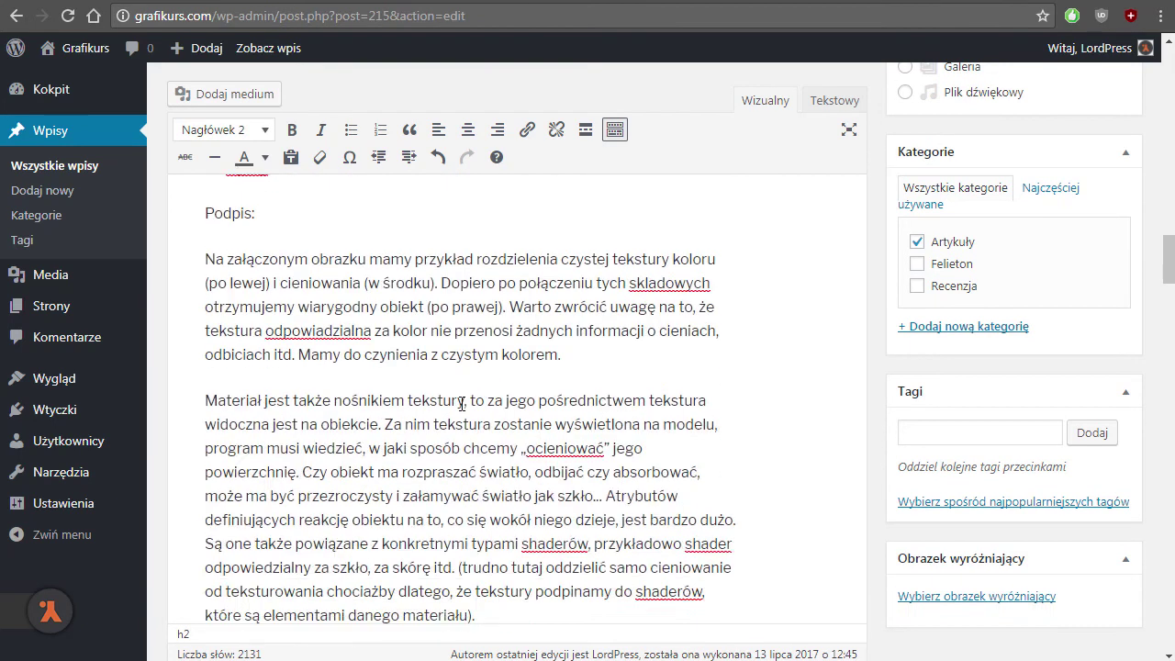
{"action": "scroll", "coordinate": [458, 401], "scroll_direction": "down", "scroll_amount": 10}
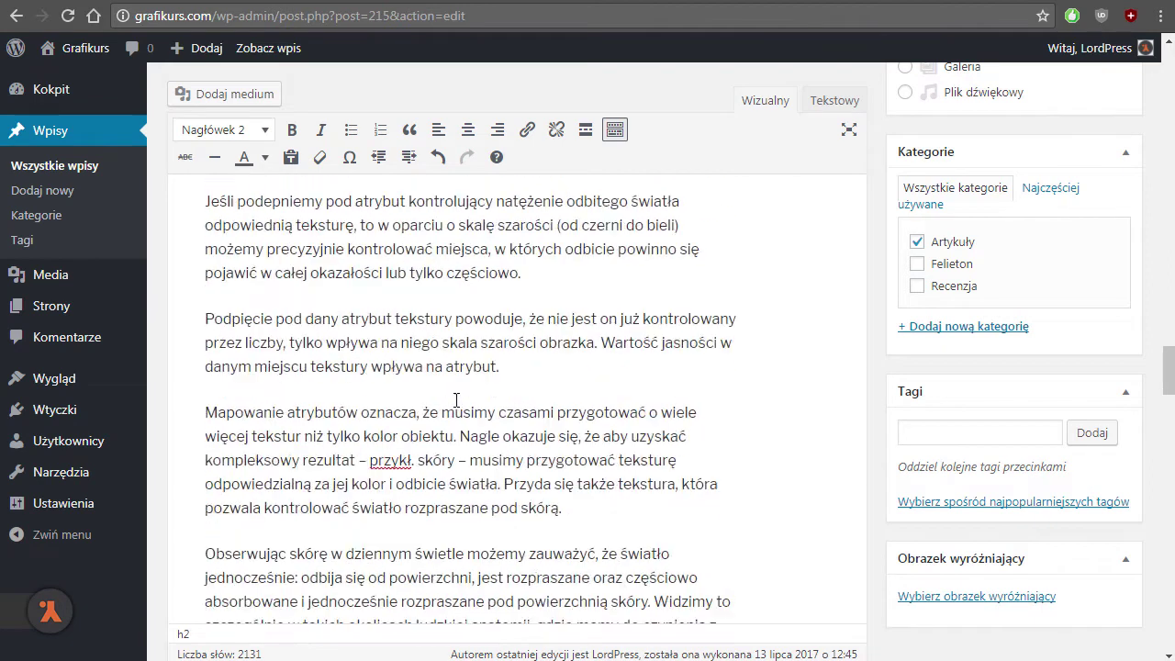
{"action": "scroll", "coordinate": [454, 398], "scroll_direction": "down", "scroll_amount": 3}
{"action": "left_click", "coordinate": [624, 330]}
{"action": "key", "text": "Return"}
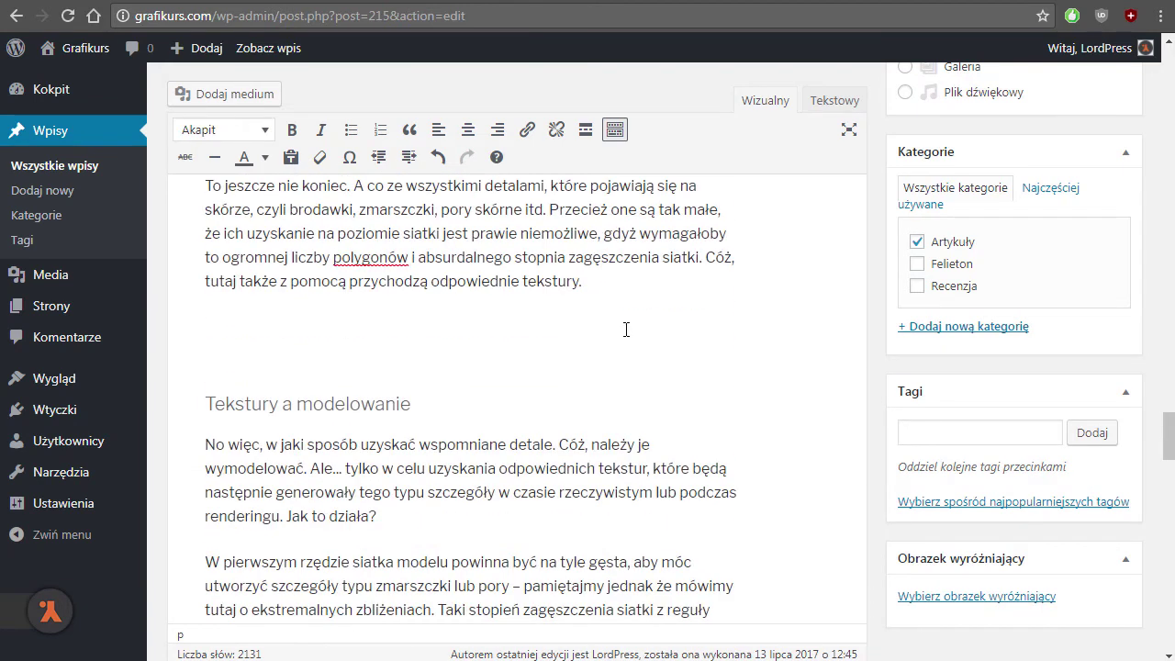
{"action": "key", "text": "alt+shift+p"}
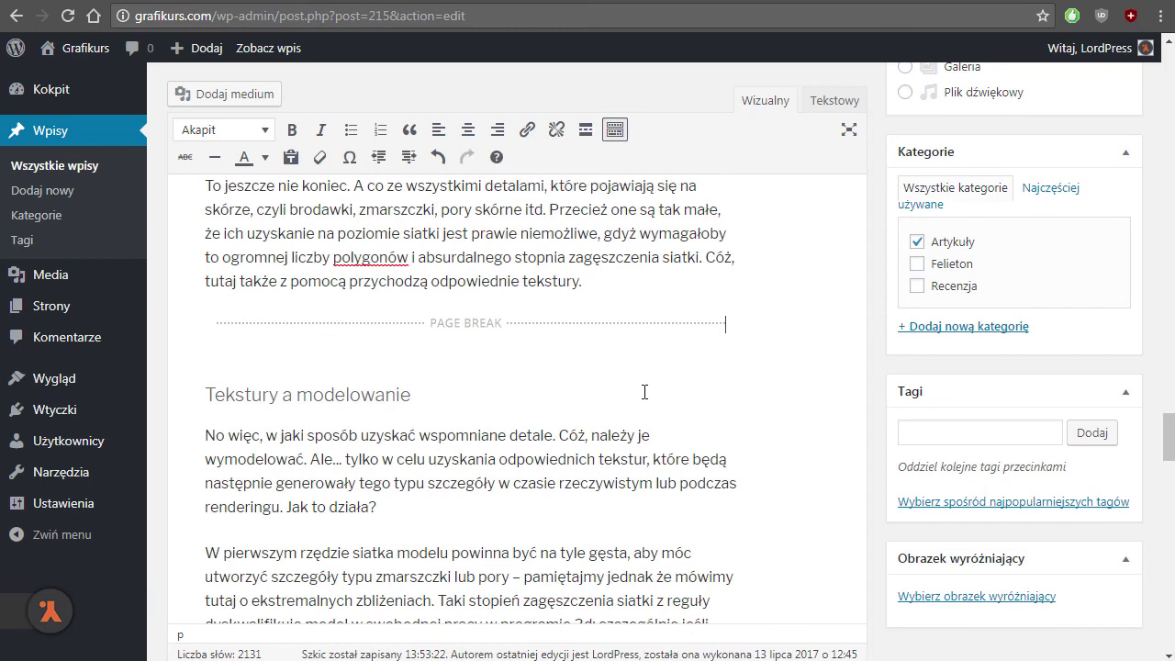
- Update the published texturing article with the inserted page breaks
{"action": "scroll", "coordinate": [645, 392], "scroll_direction": "up", "scroll_amount": 15}
{"action": "scroll", "coordinate": [834, 409], "scroll_direction": "up", "scroll_amount": 15}
{"action": "left_click", "coordinate": [1079, 377]}
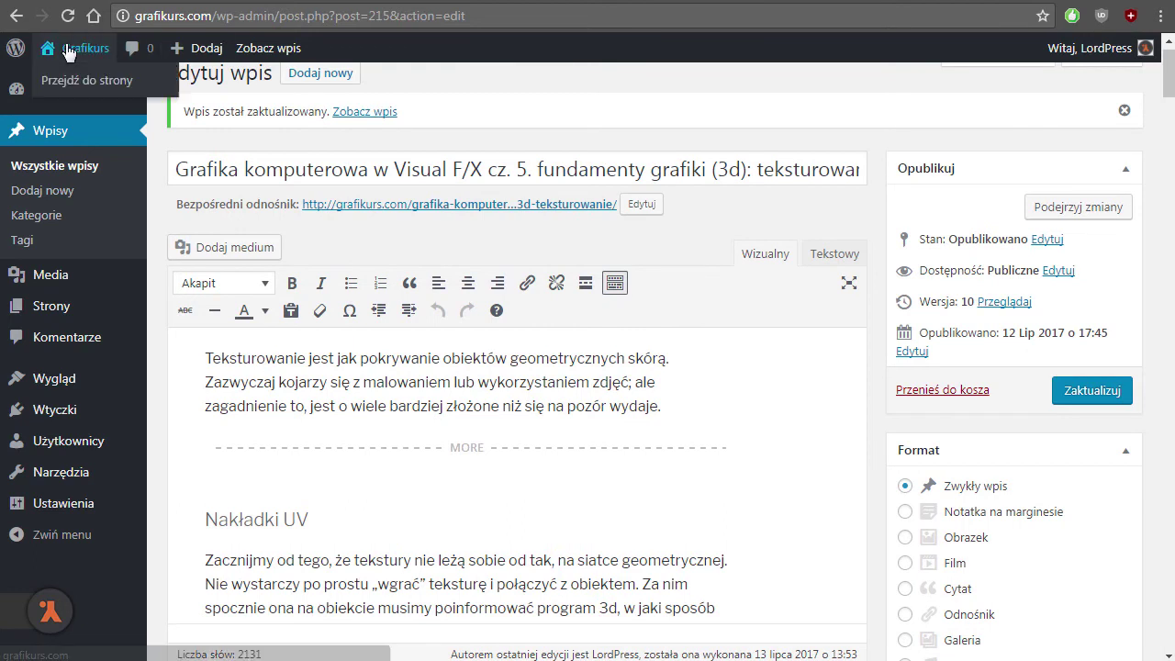
- Open the site's front page and examine the shortcuts post and the texturing article's excerpt with its page links
{"action": "left_click", "coordinate": [78, 77]}
{"action": "scroll", "coordinate": [524, 451], "scroll_direction": "down", "scroll_amount": 10}
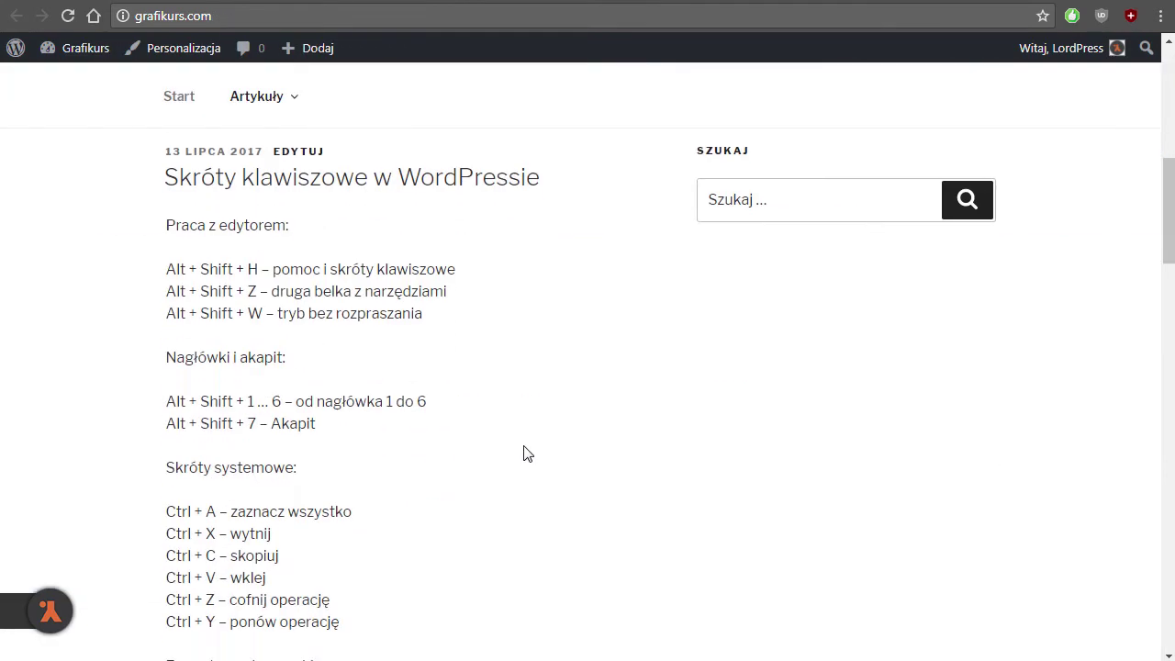
{"action": "scroll", "coordinate": [527, 452], "scroll_direction": "up", "scroll_amount": 4}
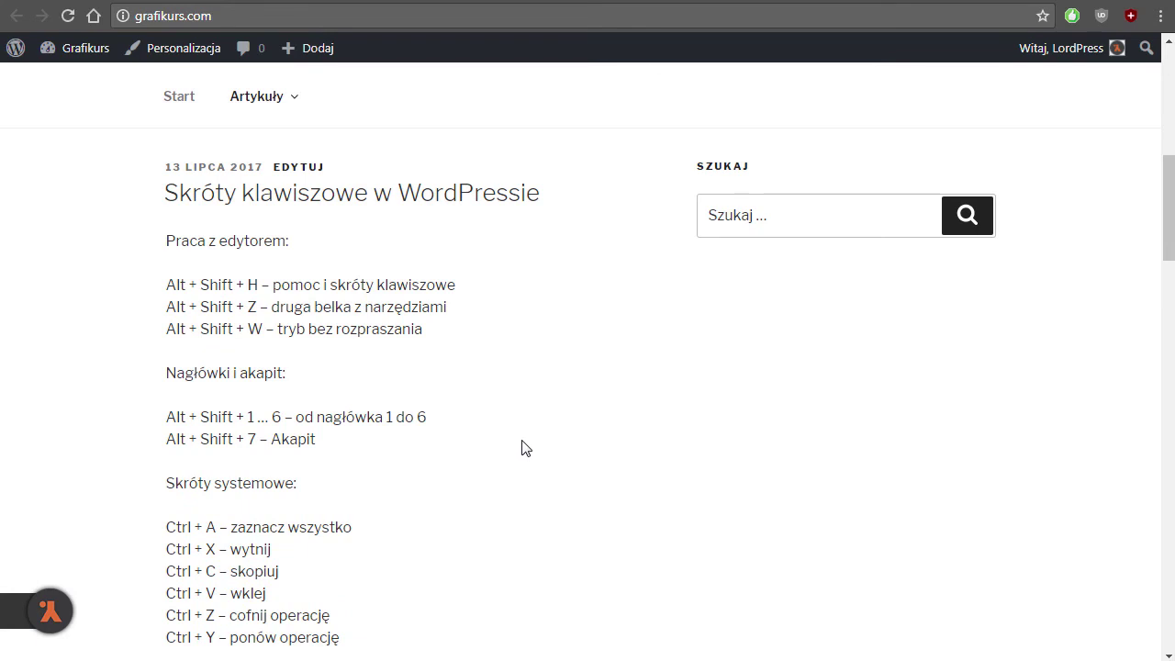
{"action": "left_click_drag", "start_coordinate": [580, 204], "coordinate": [188, 204]}
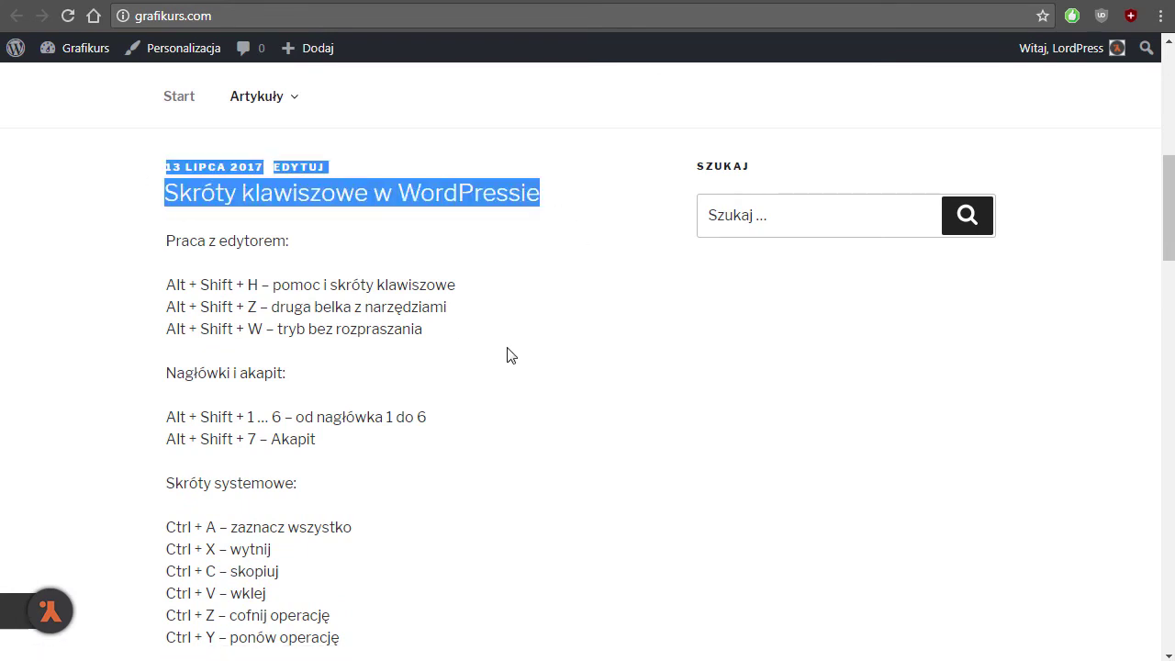
{"action": "left_click", "coordinate": [531, 401]}
{"action": "scroll", "coordinate": [488, 460], "scroll_direction": "down", "scroll_amount": 6}
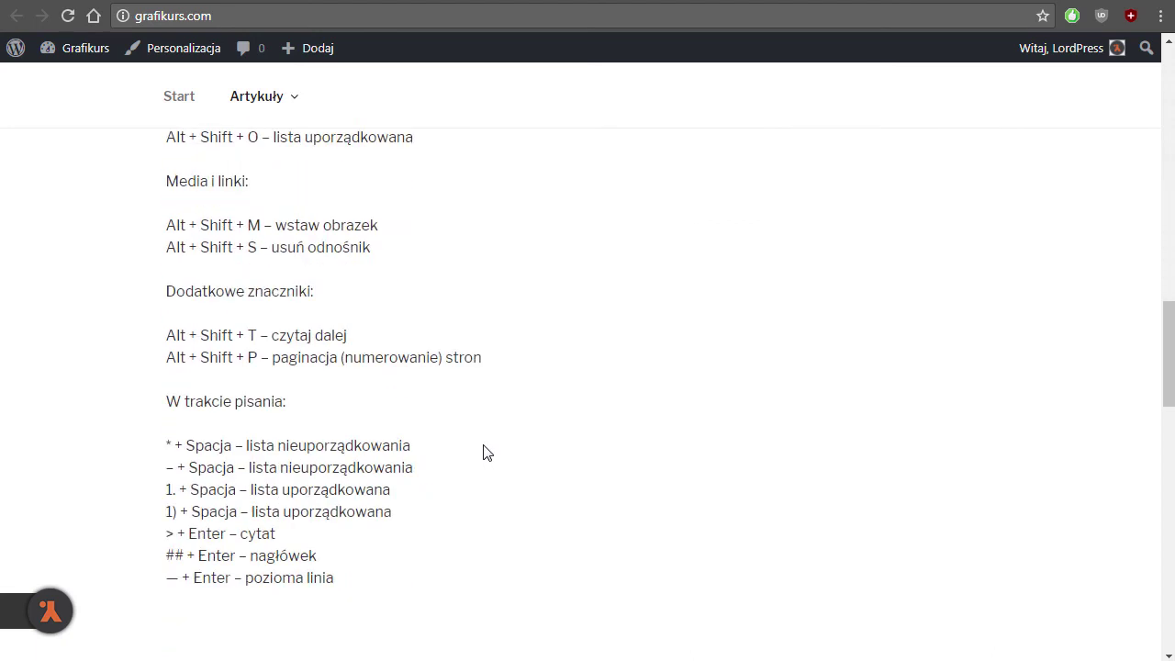
{"action": "scroll", "coordinate": [487, 455], "scroll_direction": "down", "scroll_amount": 8}
{"action": "scroll", "coordinate": [643, 449], "scroll_direction": "up", "scroll_amount": 3}
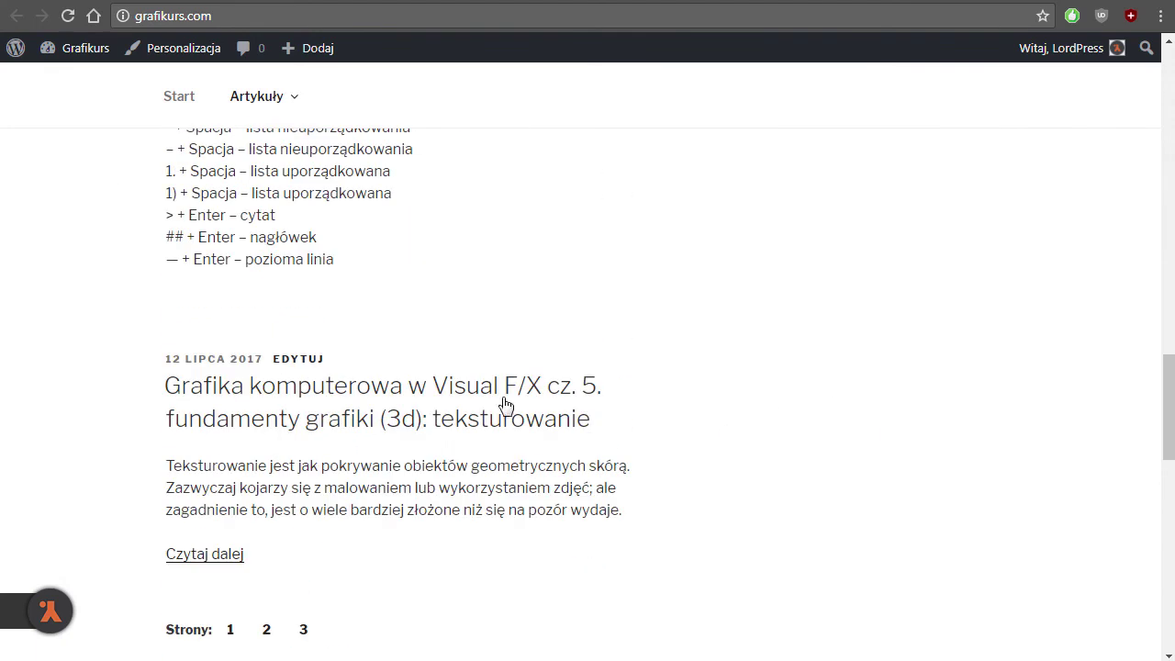
{"action": "scroll", "coordinate": [866, 468], "scroll_direction": "down", "scroll_amount": 1}
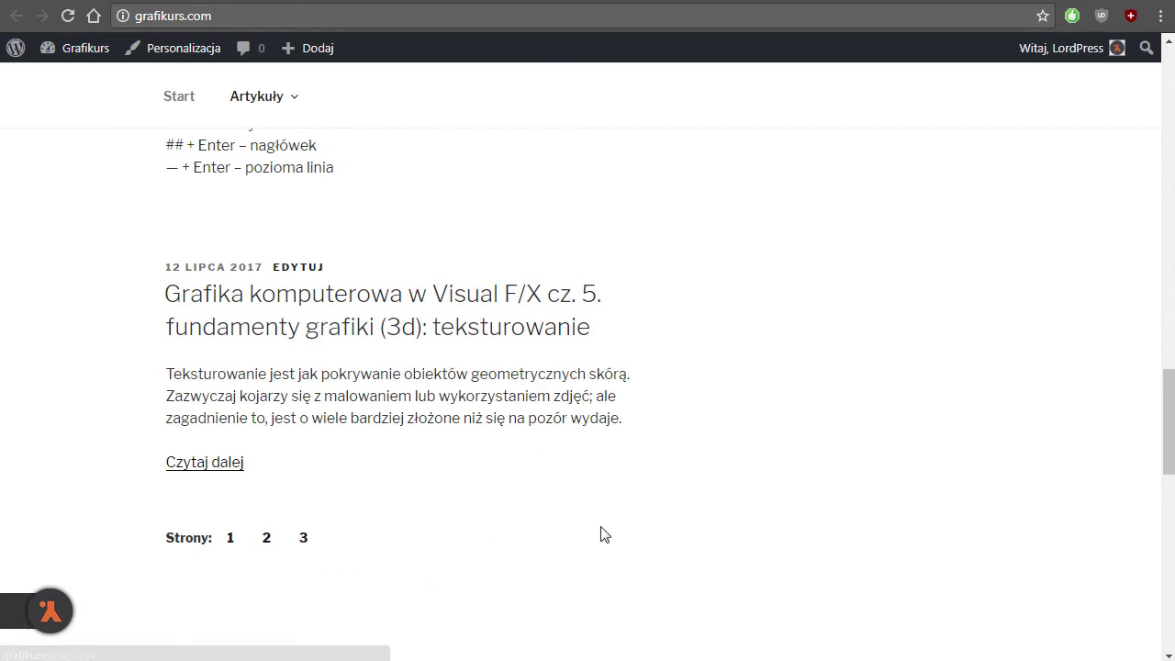
- Open the full texturing article from its "Czytaj dalej" link and go through its pages up to page 3
{"action": "left_click", "coordinate": [225, 465]}
{"action": "scroll", "coordinate": [779, 491], "scroll_direction": "down", "scroll_amount": 8}
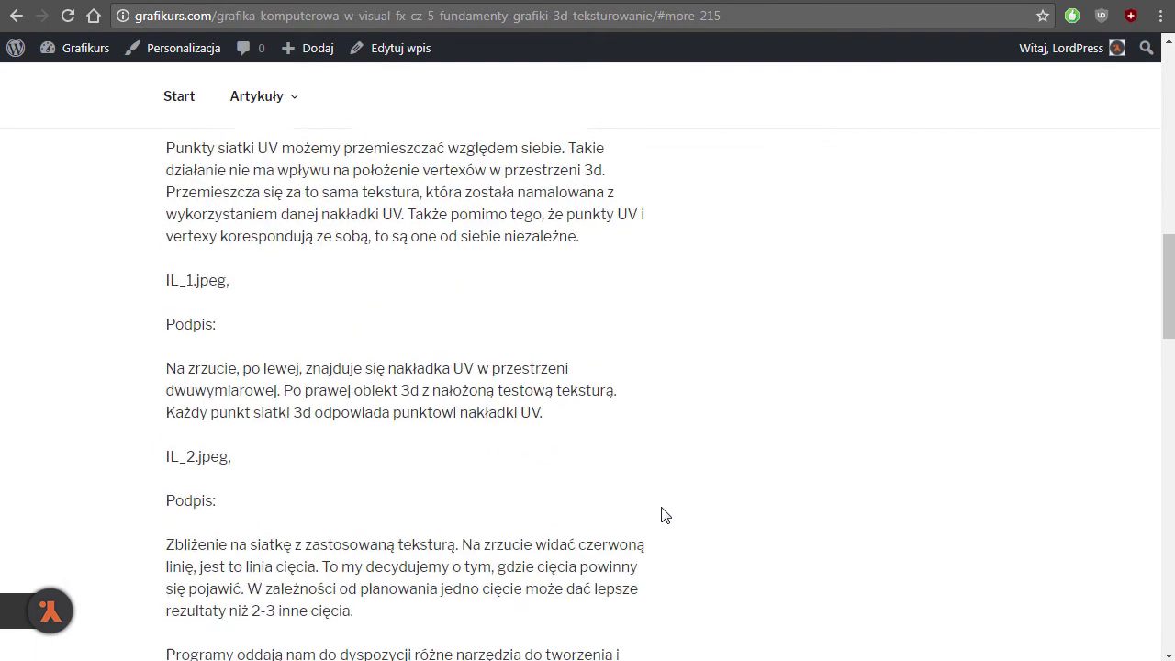
{"action": "scroll", "coordinate": [663, 509], "scroll_direction": "down", "scroll_amount": 10}
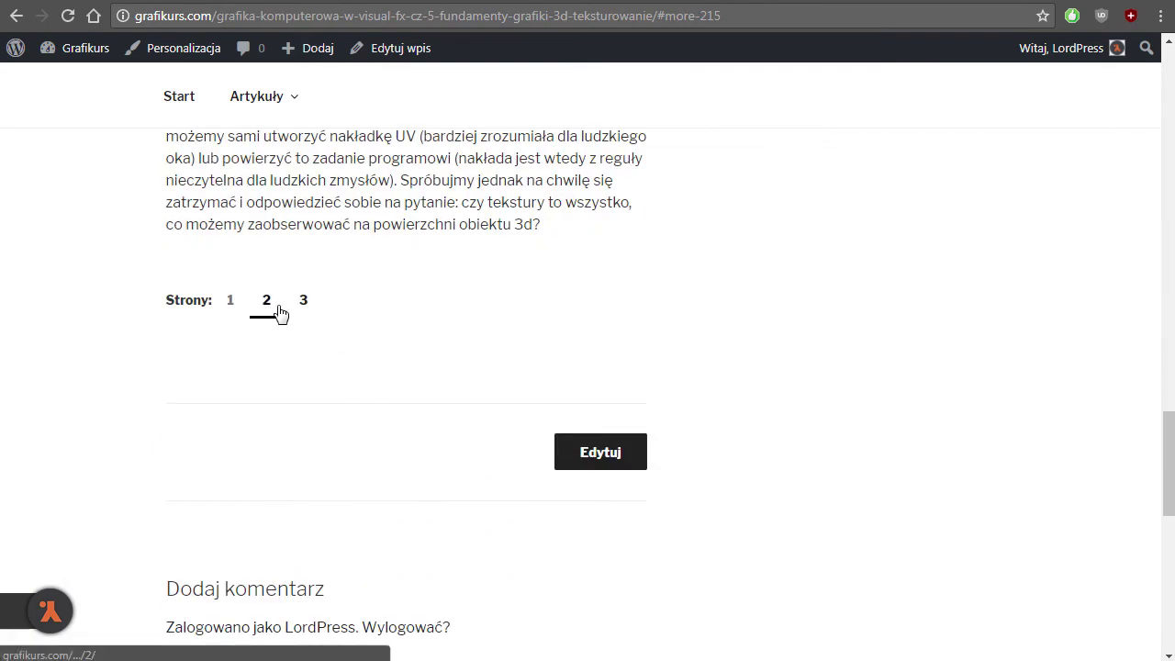
{"action": "left_click", "coordinate": [267, 313]}
{"action": "scroll", "coordinate": [551, 460], "scroll_direction": "down", "scroll_amount": 15}
{"action": "scroll", "coordinate": [463, 435], "scroll_direction": "down", "scroll_amount": 10}
{"action": "left_click", "coordinate": [304, 504]}
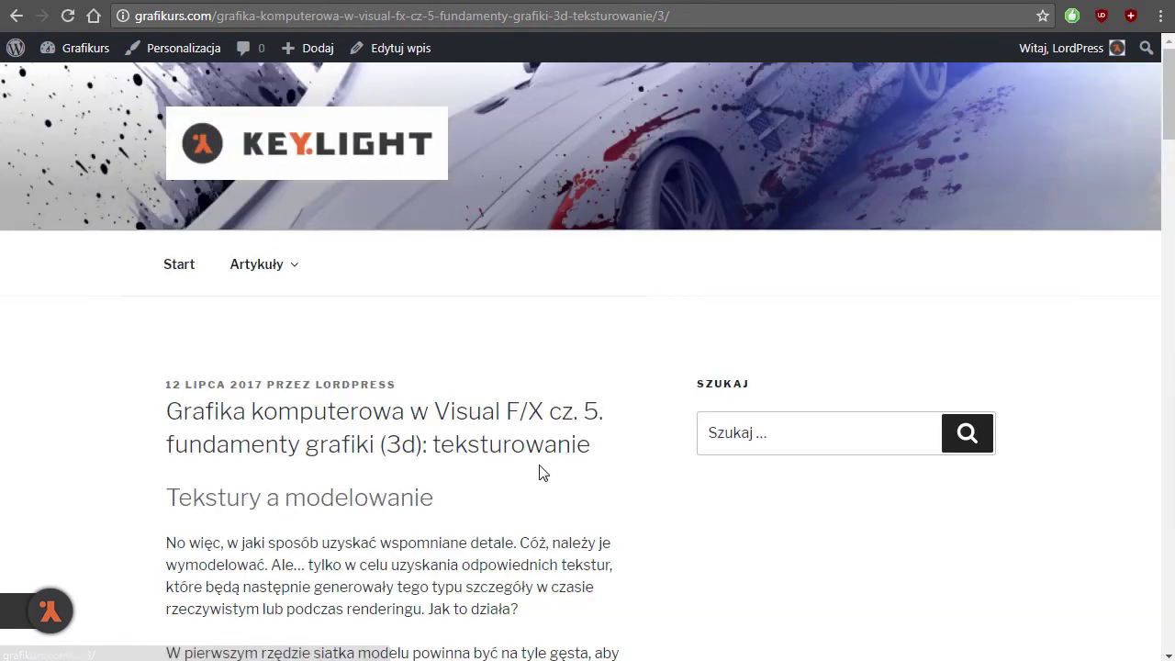
- Return to the front page, open page 3 of the texturing article directly from its excerpt, and examine that page's content
{"action": "left_click", "coordinate": [16, 22]}
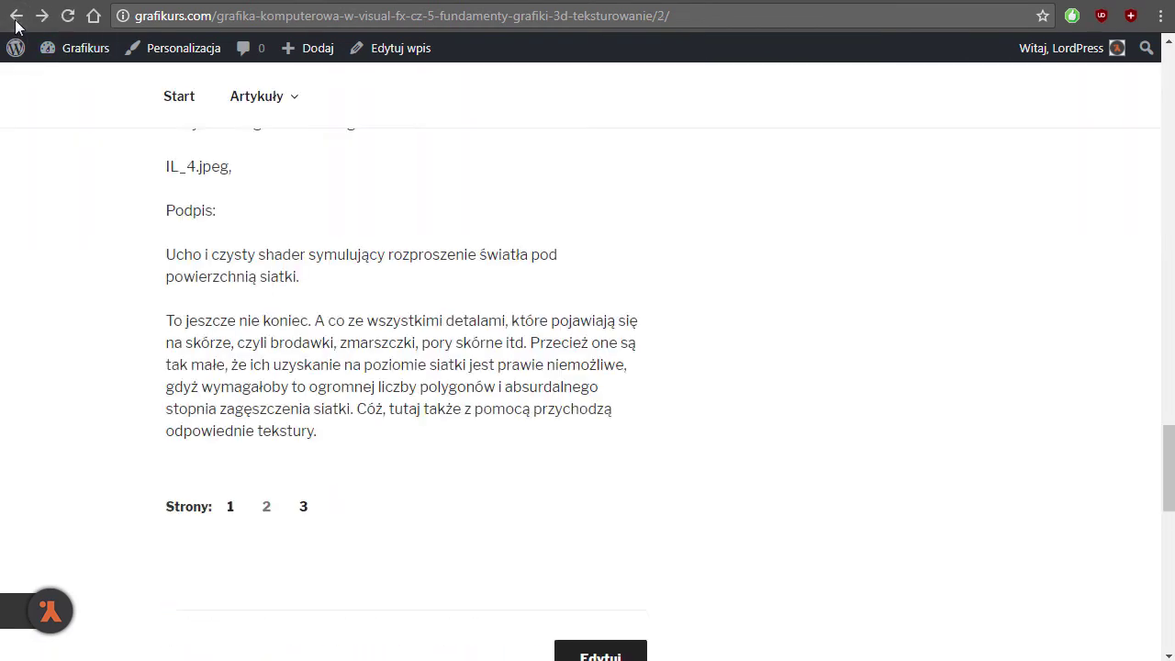
{"action": "left_click", "coordinate": [15, 22]}
{"action": "left_click", "coordinate": [16, 22]}
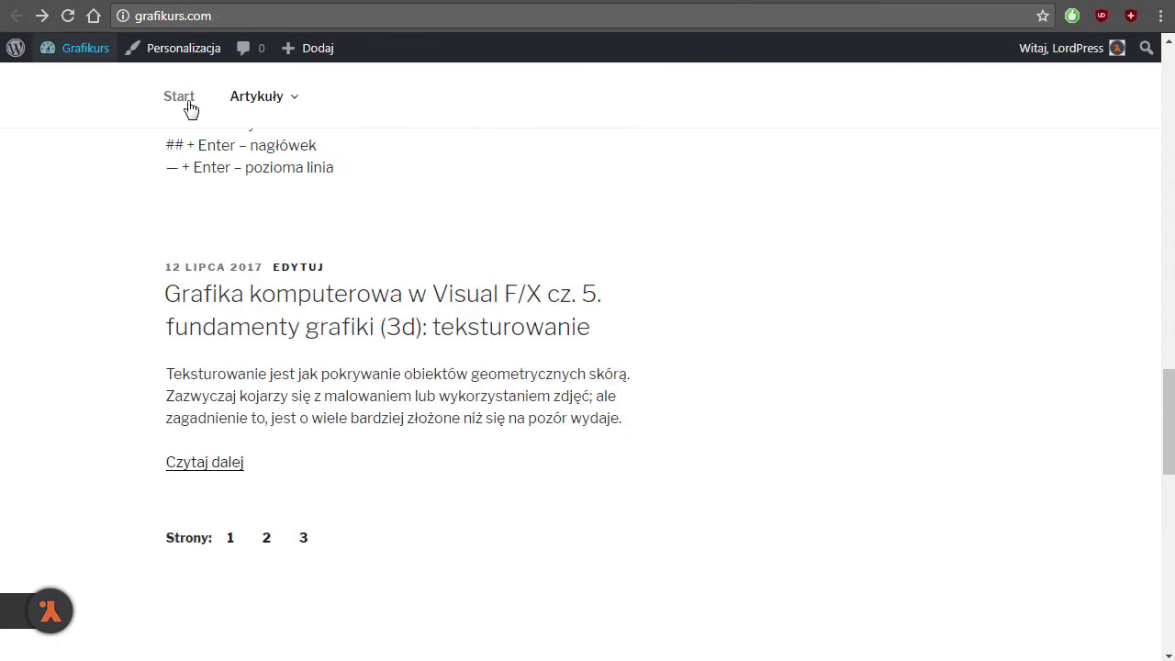
{"action": "scroll", "coordinate": [447, 453], "scroll_direction": "up", "scroll_amount": 5}
{"action": "scroll", "coordinate": [439, 449], "scroll_direction": "down", "scroll_amount": 8}
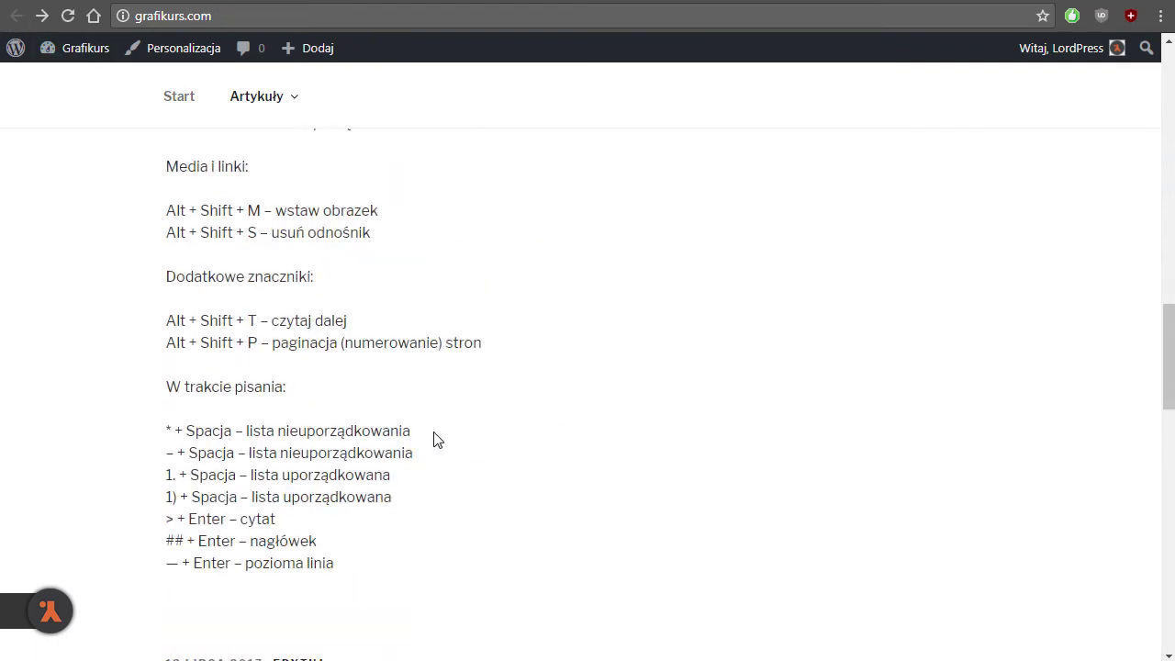
{"action": "left_click", "coordinate": [304, 264]}
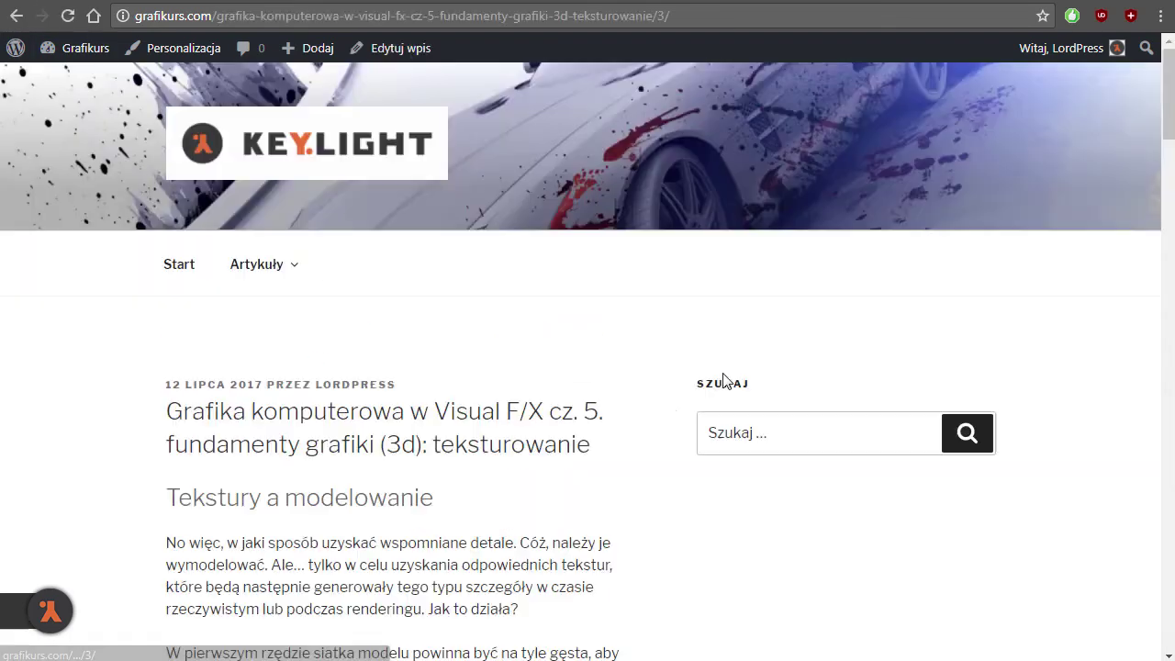
{"action": "scroll", "coordinate": [642, 455], "scroll_direction": "down", "scroll_amount": 10}
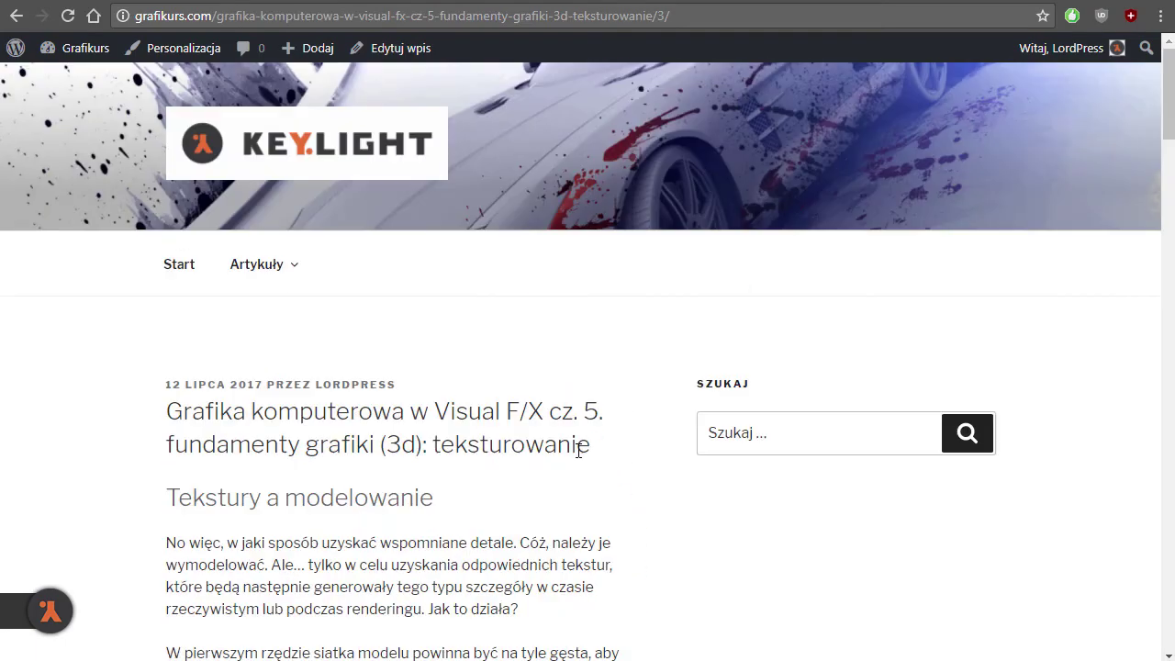
{"action": "scroll", "coordinate": [578, 452], "scroll_direction": "down", "scroll_amount": 20}
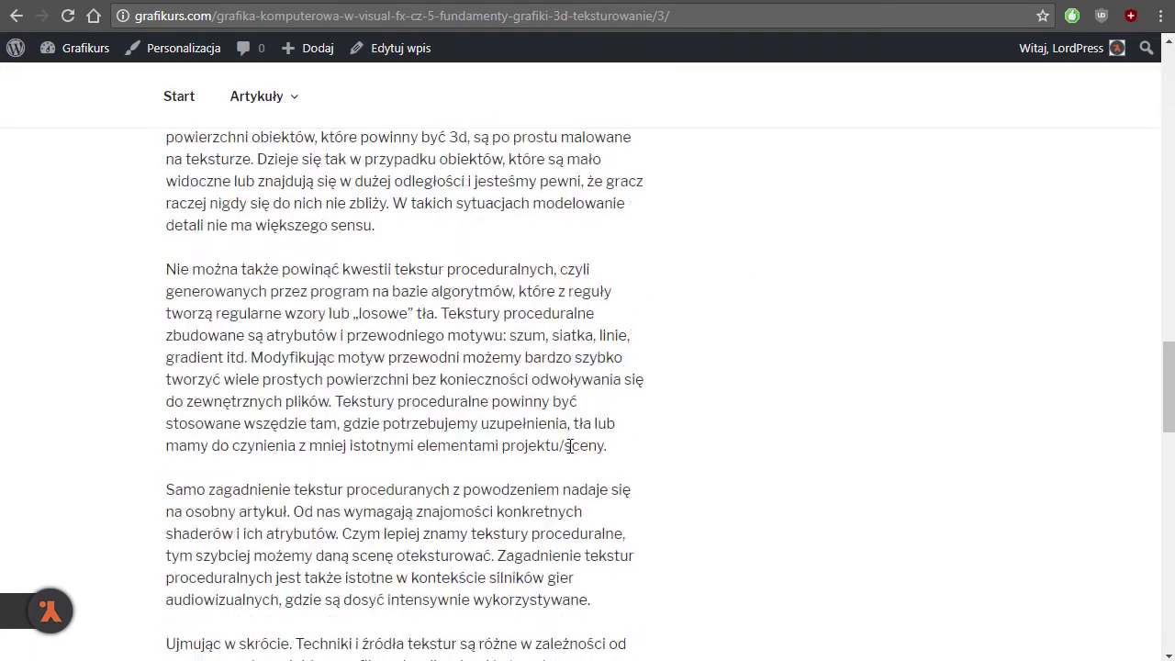
{"action": "scroll", "coordinate": [566, 449], "scroll_direction": "down", "scroll_amount": 3}
{"action": "scroll", "coordinate": [573, 459], "scroll_direction": "up", "scroll_amount": 15}
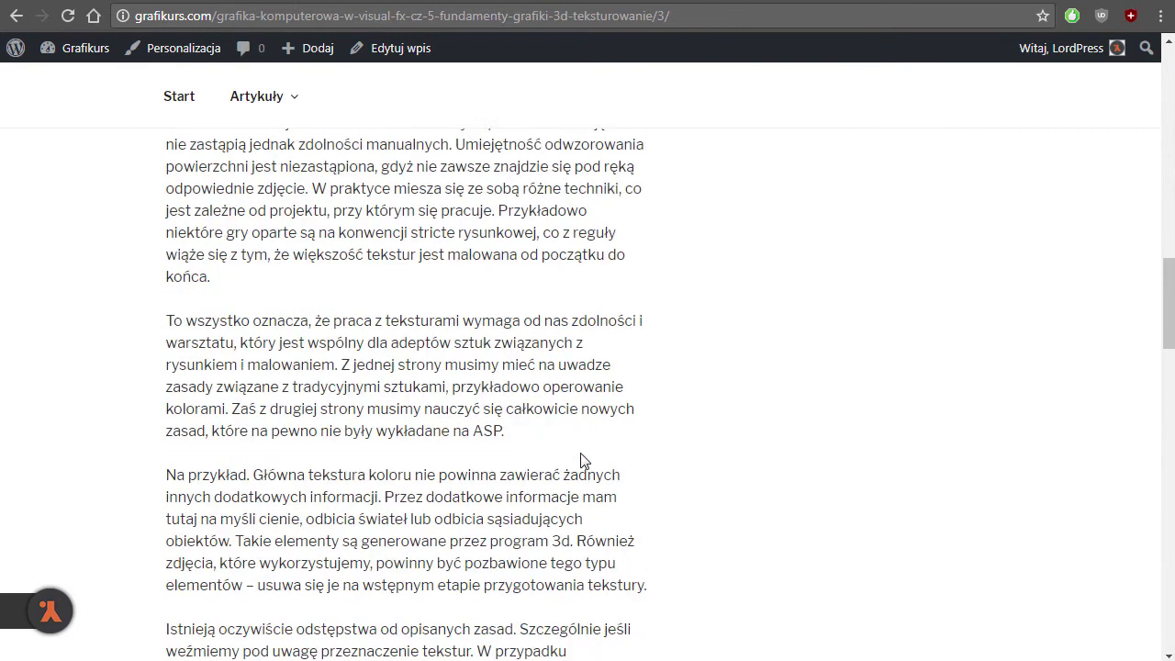
{"action": "scroll", "coordinate": [585, 468], "scroll_direction": "up", "scroll_amount": 10}
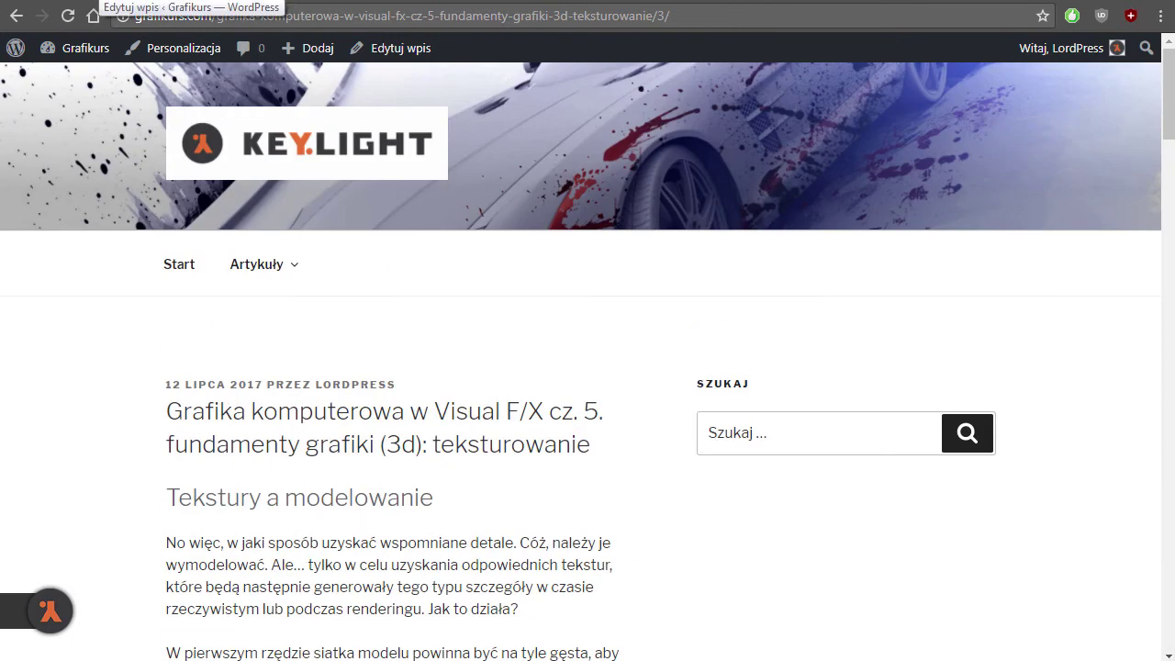
- Return to the article's editor and italicize "UV Overlay" in the first paragraph under the "Nakładki UV" heading
{"action": "key", "text": "ctrl+Tab"}
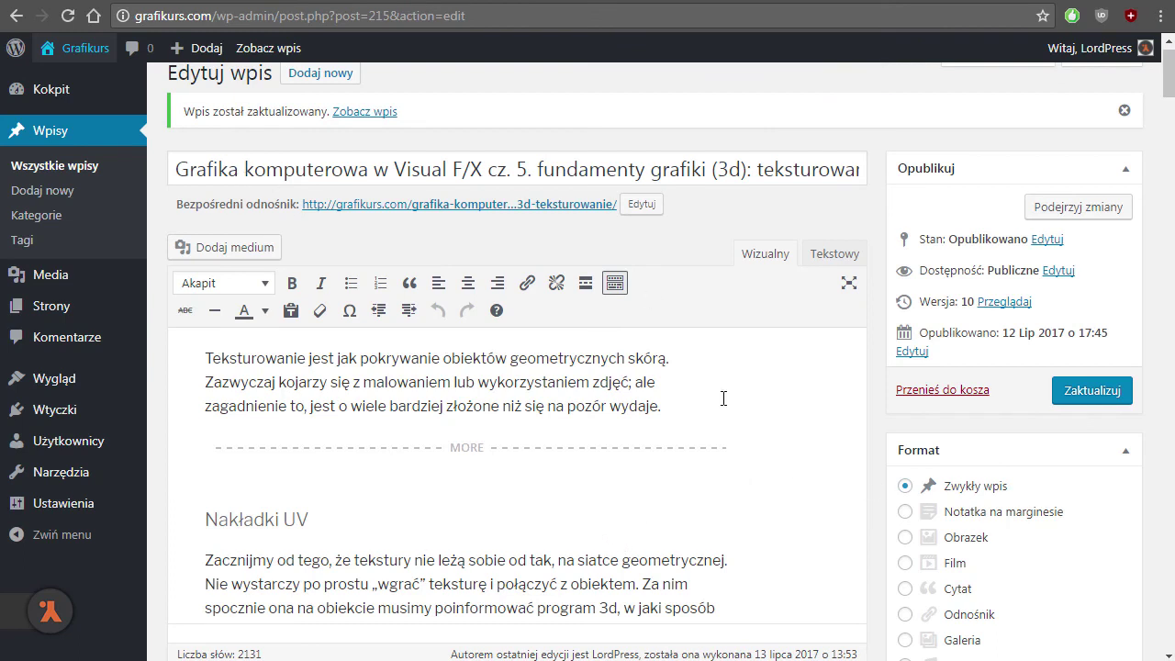
{"action": "scroll", "coordinate": [508, 551], "scroll_direction": "down", "scroll_amount": 2}
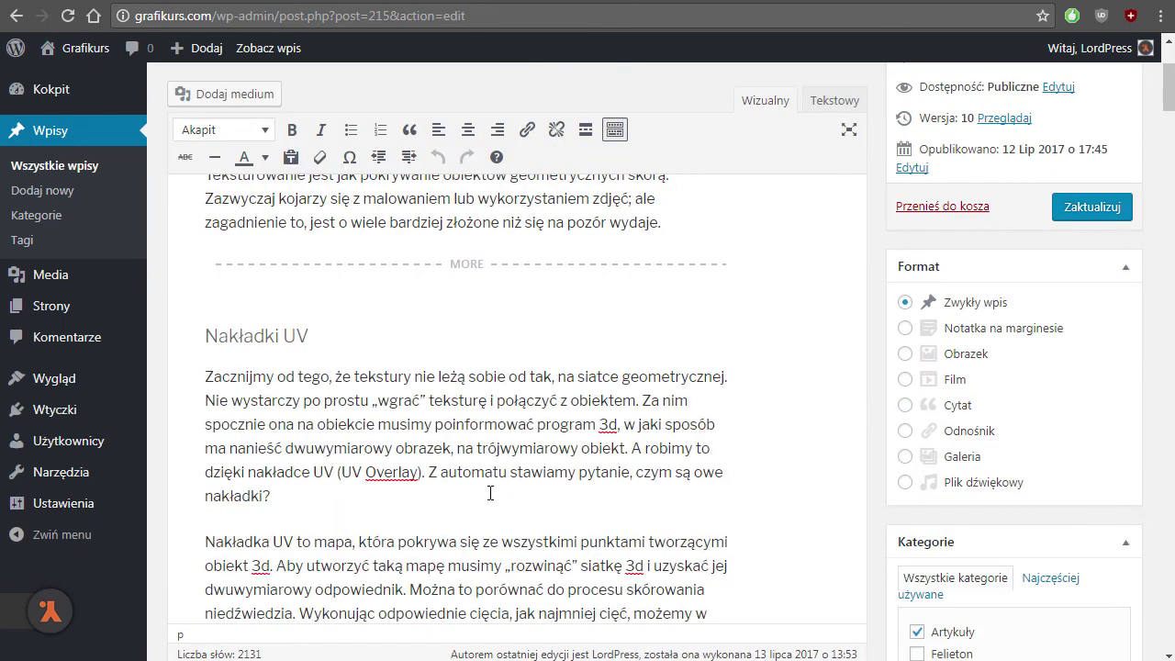
{"action": "left_click_drag", "start_coordinate": [340, 472], "coordinate": [419, 472]}
{"action": "key", "text": "ctrl+i"}
{"action": "left_click", "coordinate": [508, 472]}
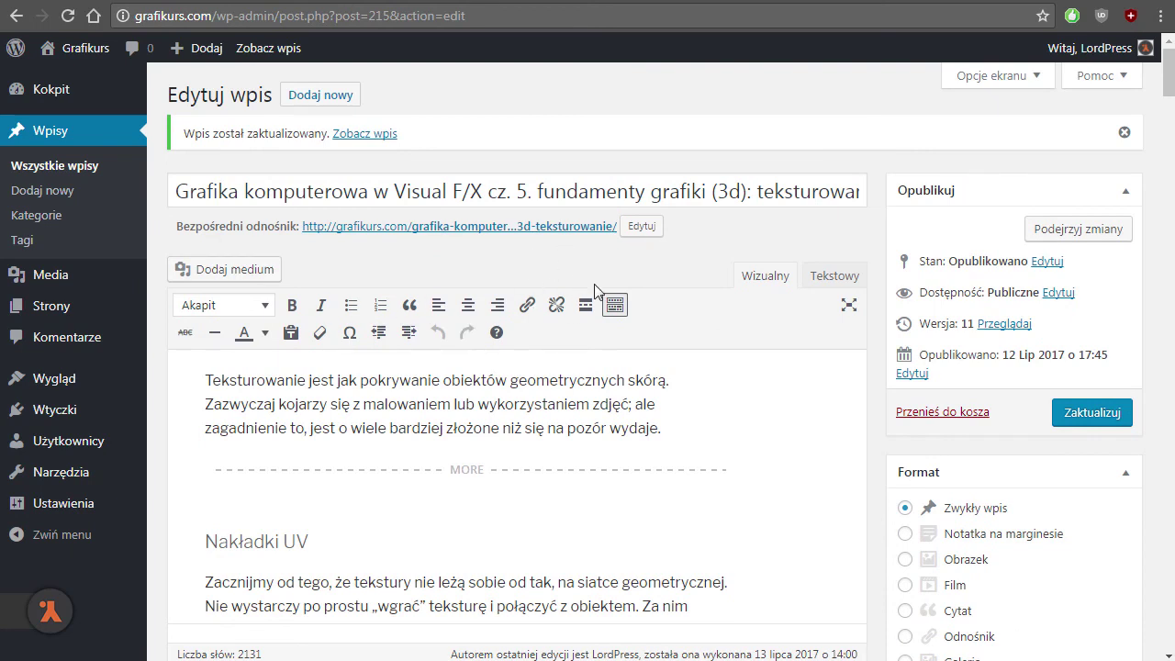
- Shorten the article's permalink slug to "fundamenty-grafiki-3d-teksturowanie" by removing the words before "fundamenty"
{"action": "left_click", "coordinate": [643, 227]}
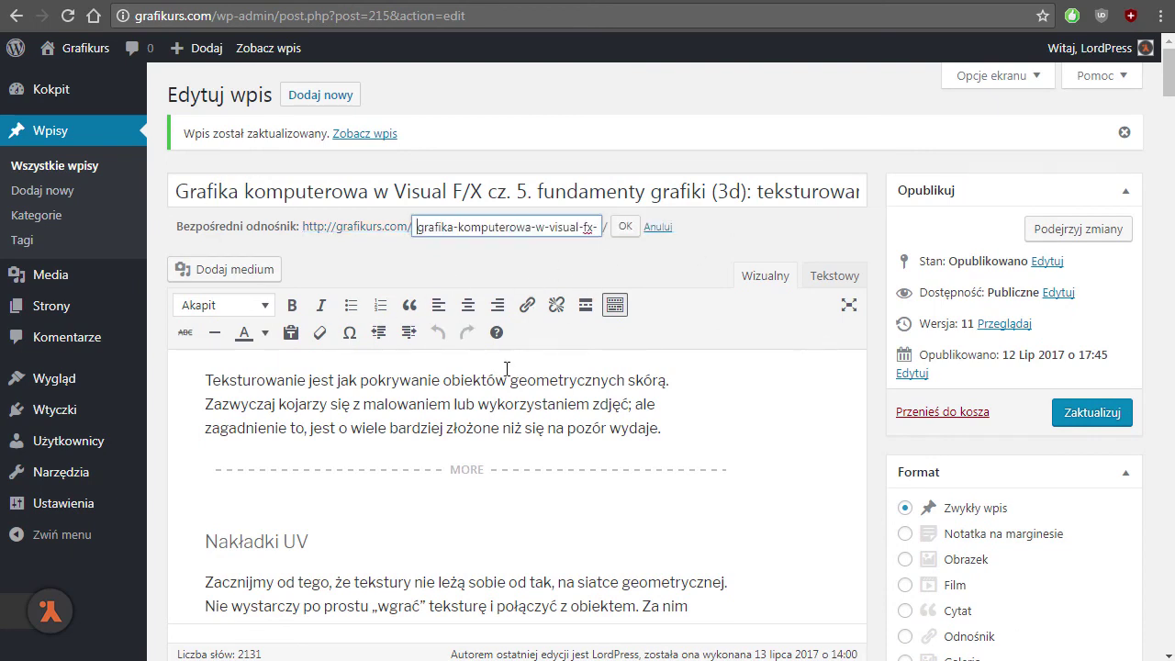
{"action": "left_click_drag", "start_coordinate": [538, 227], "coordinate": [397, 227]}
{"action": "key", "text": "BackSpace"}
{"action": "left_click_drag", "start_coordinate": [507, 229], "coordinate": [313, 226]}
{"action": "key", "text": "BackSpace"}
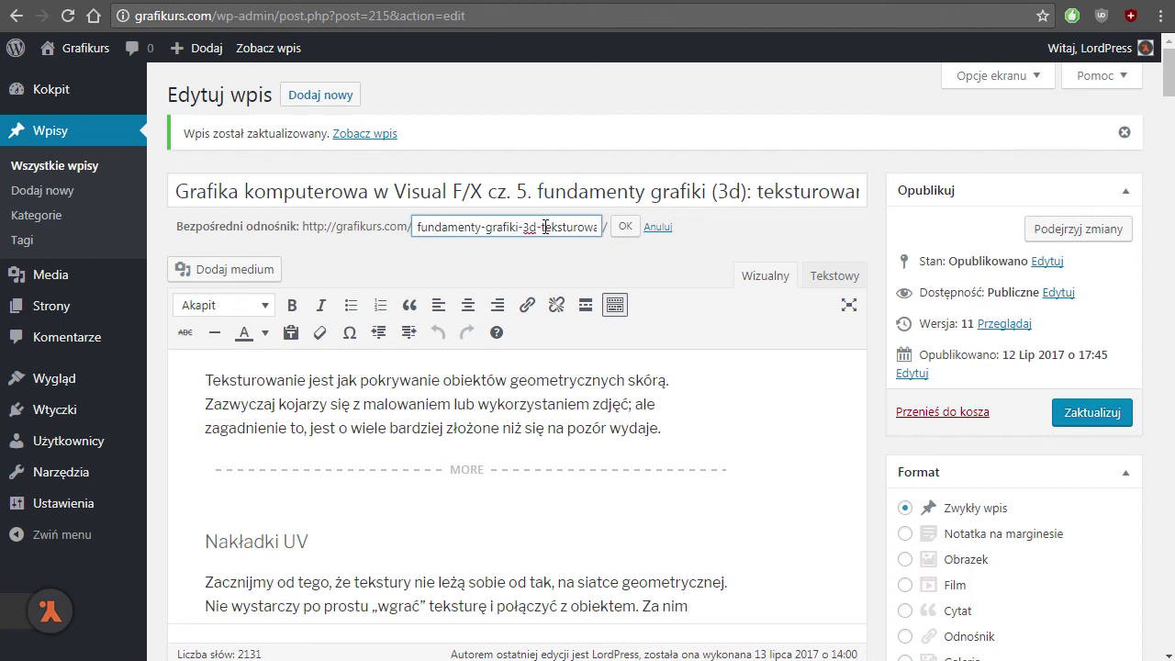
{"action": "left_click_drag", "start_coordinate": [520, 227], "coordinate": [645, 230]}
{"action": "left_click_drag", "start_coordinate": [498, 221], "coordinate": [336, 224]}
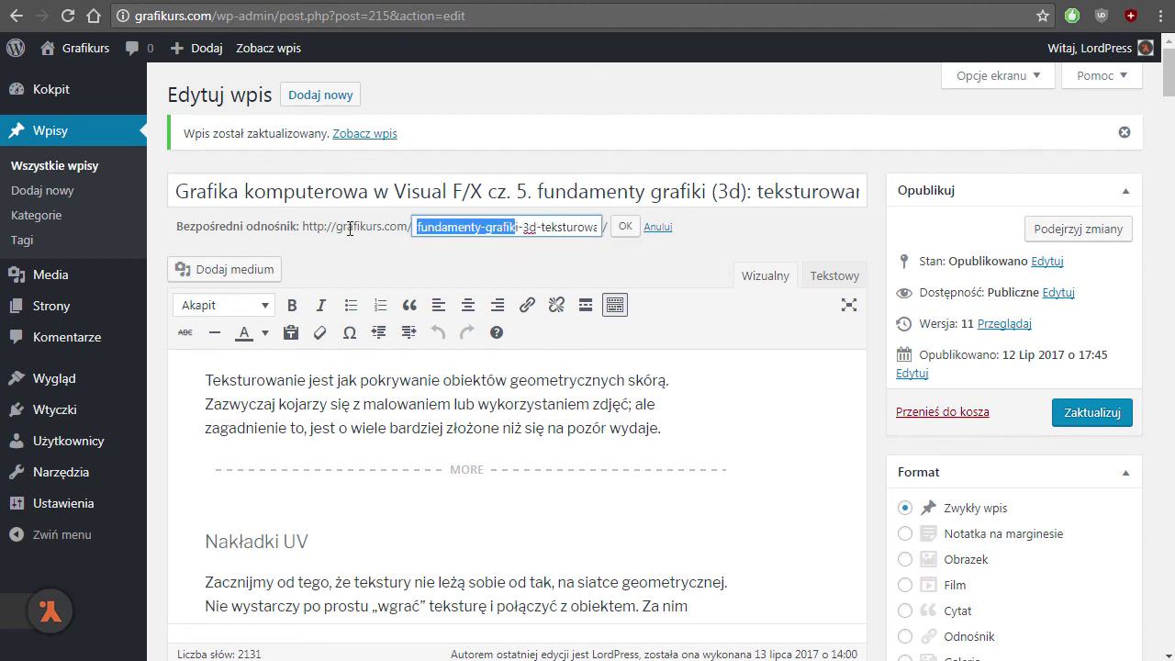
{"action": "left_click", "coordinate": [624, 226]}
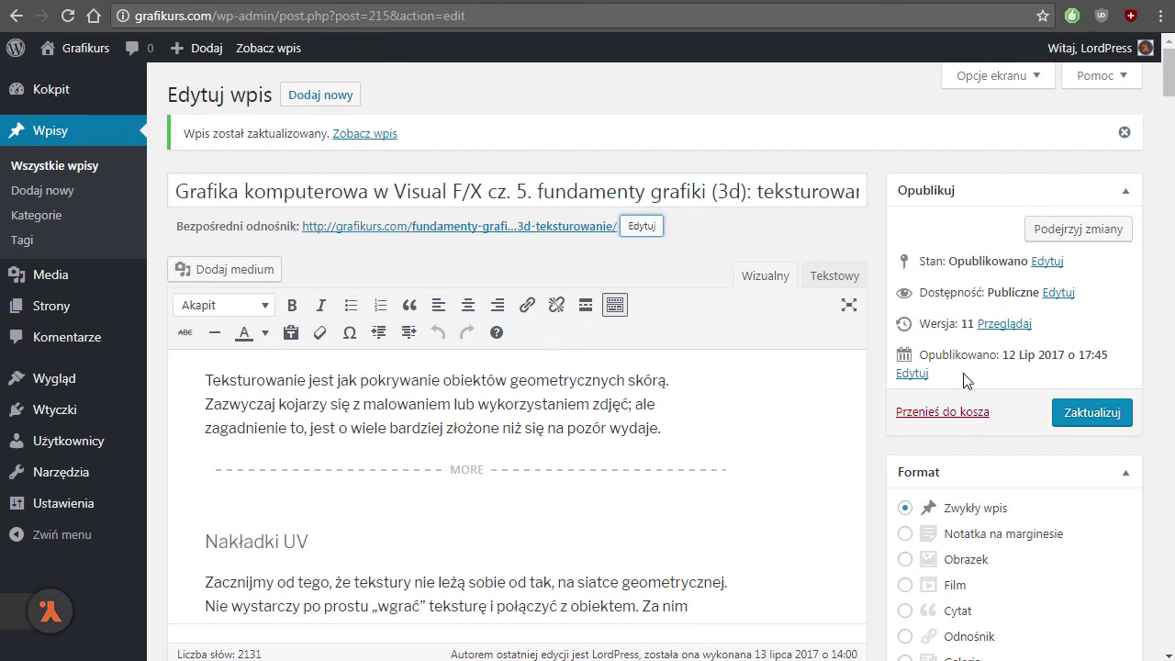
- Edit the post "Skróty klawiszowe w WordPressie", adding an intro above "Praca z edytorem:" that runs from "To jest krótki poradnik" to "Zachęcam do lektury..."
{"action": "left_click", "coordinate": [60, 167]}
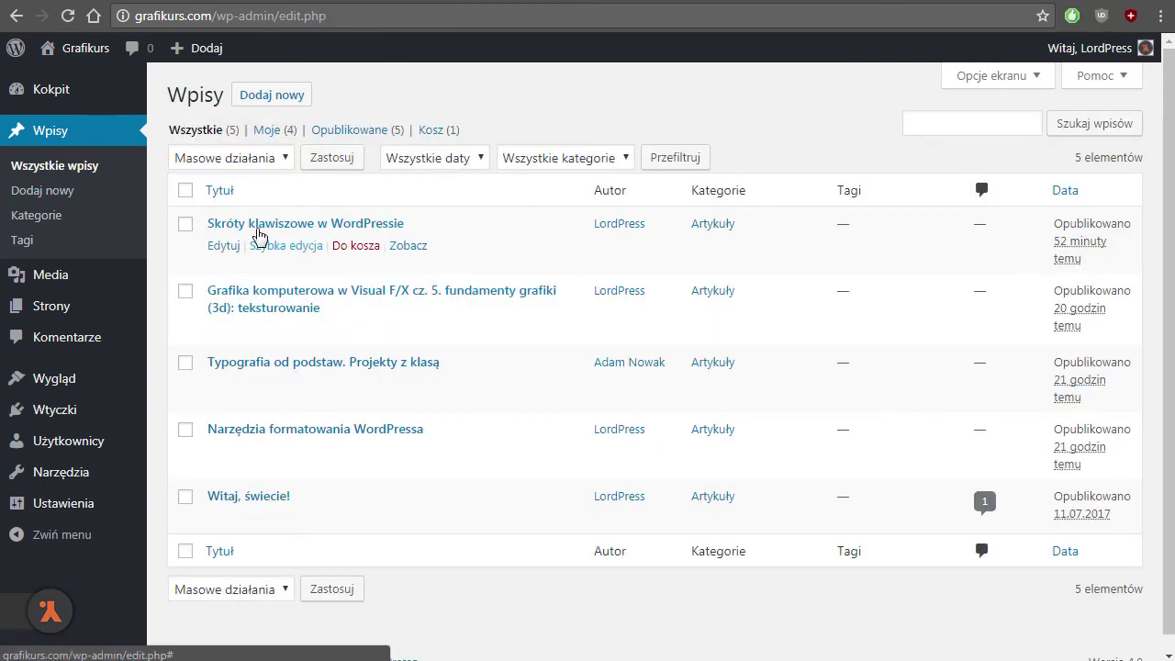
{"action": "left_click", "coordinate": [220, 246]}
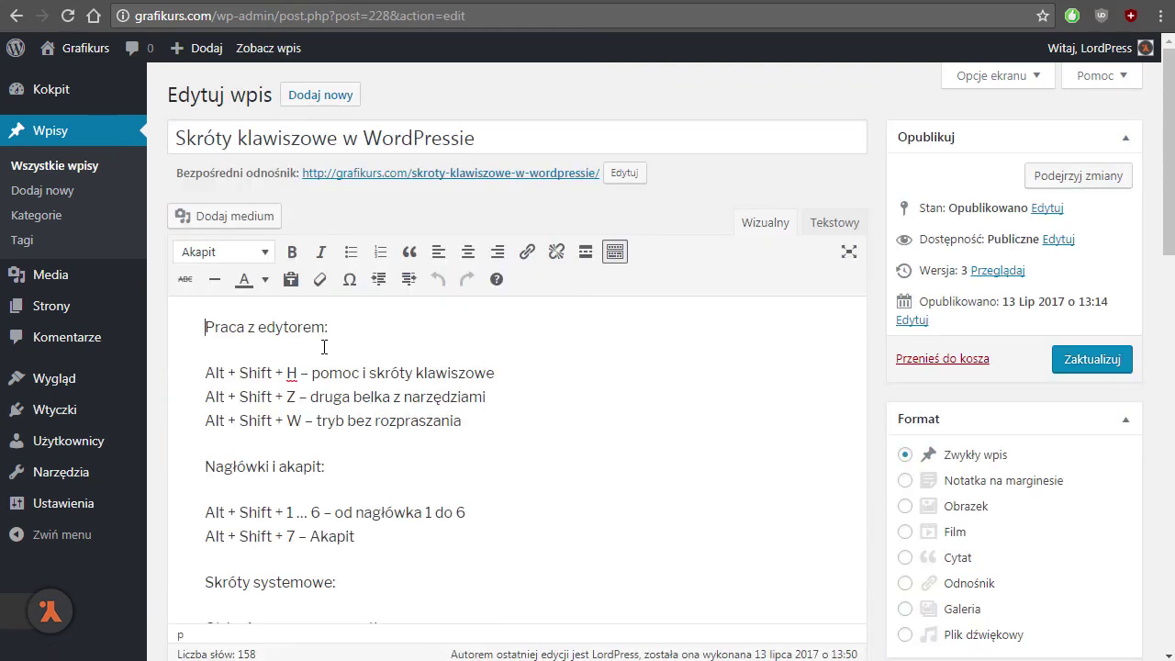
{"action": "key", "text": "Return"}
{"action": "key", "text": "Up"}
{"action": "type", "text": "To j"}
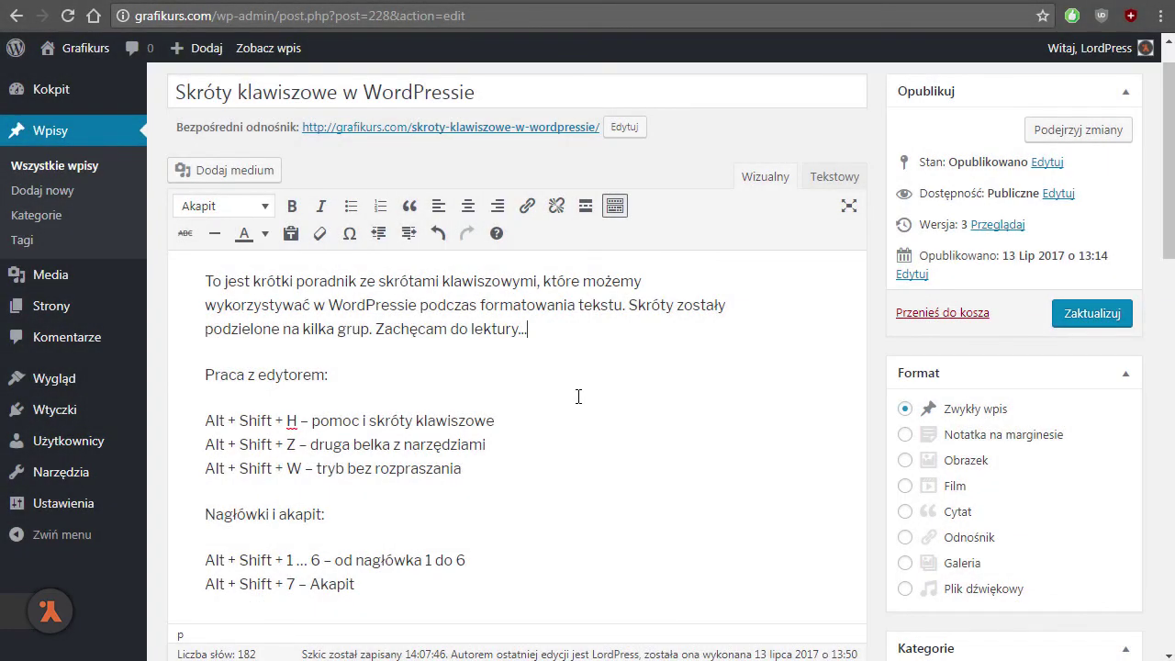
- Insert a Read More break between the intro paragraph and "Praca z edytorem:", and update the post
{"action": "key", "text": "Return"}
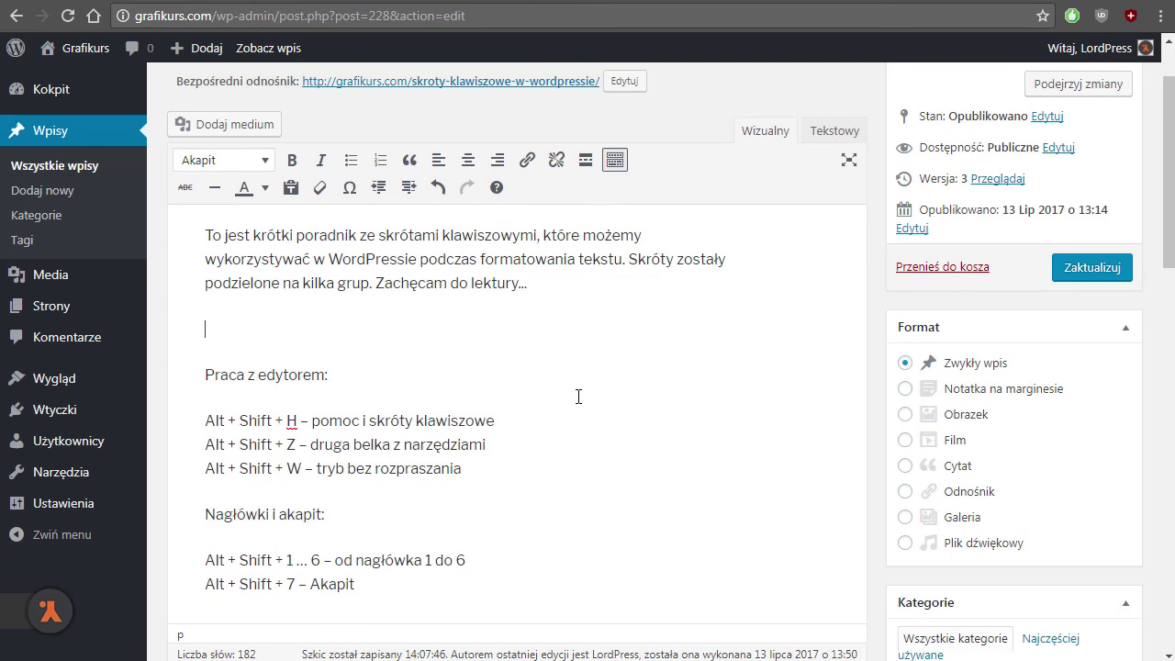
{"action": "key", "text": "alt+shift+t"}
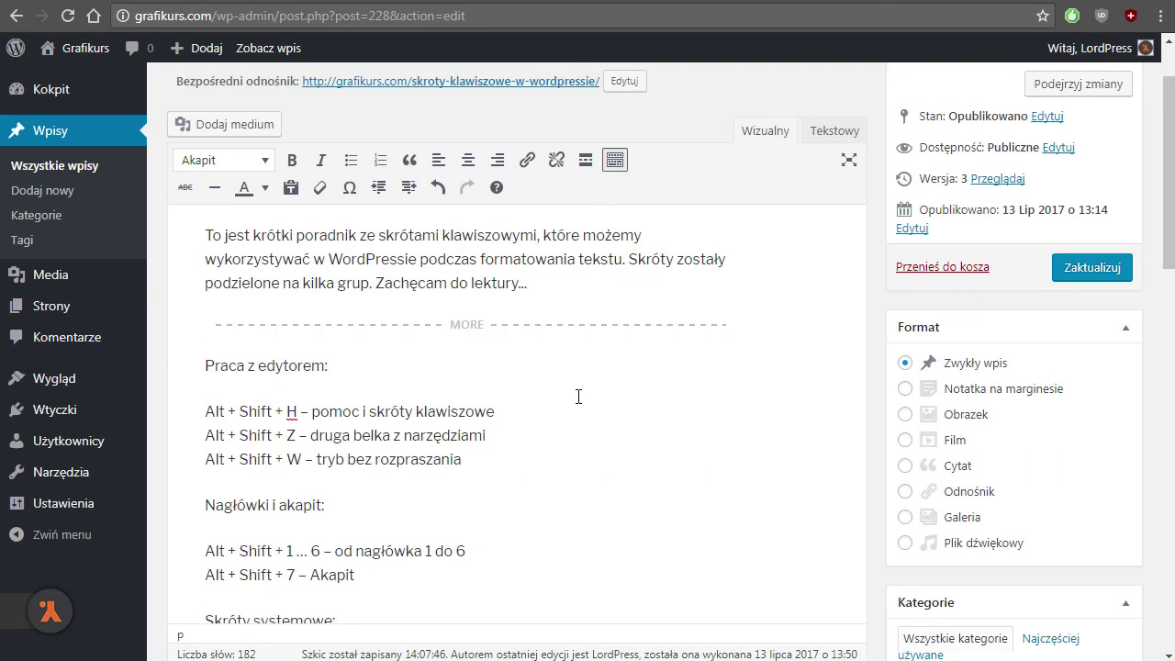
{"action": "scroll", "coordinate": [642, 404], "scroll_direction": "up", "scroll_amount": 2}
{"action": "left_click", "coordinate": [1065, 359]}
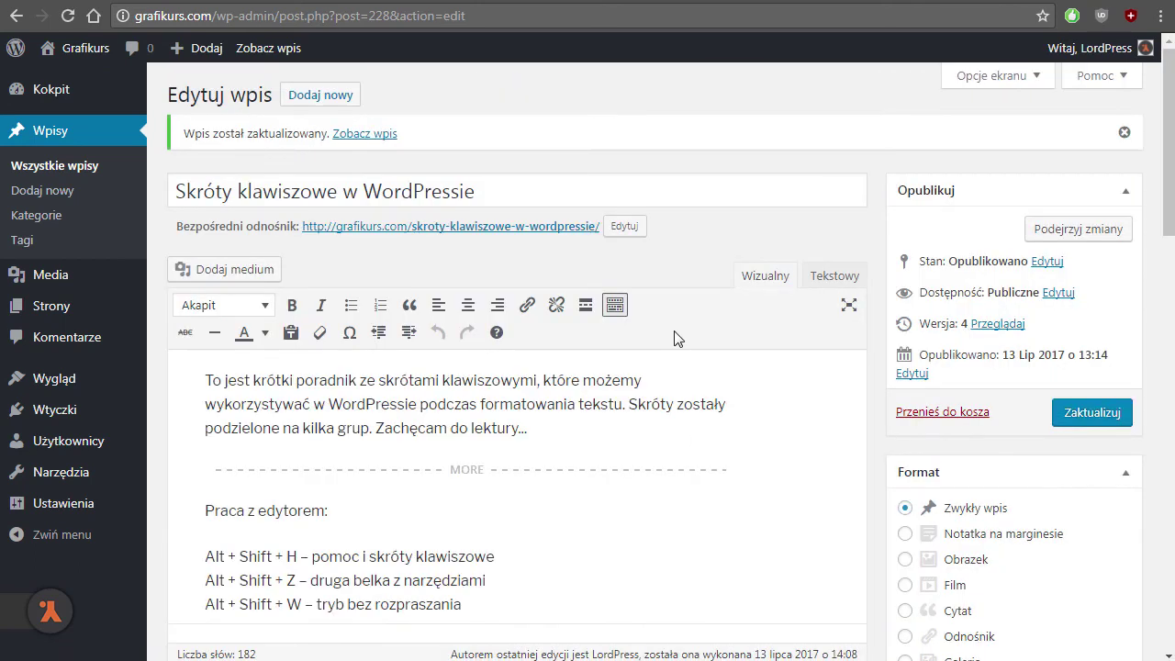
- View the site's front page and examine the post excerpts and their "Czytaj dalej" links
{"action": "left_click", "coordinate": [87, 80]}
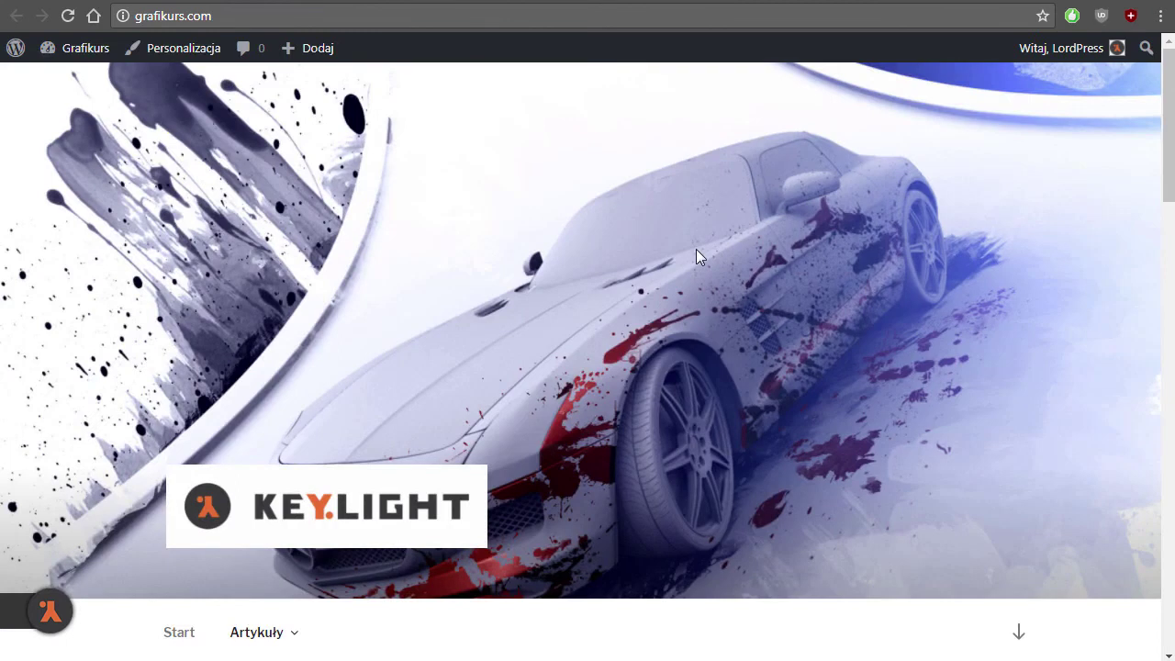
{"action": "scroll", "coordinate": [496, 283], "scroll_direction": "down", "scroll_amount": 5}
{"action": "scroll", "coordinate": [551, 266], "scroll_direction": "down", "scroll_amount": 2}
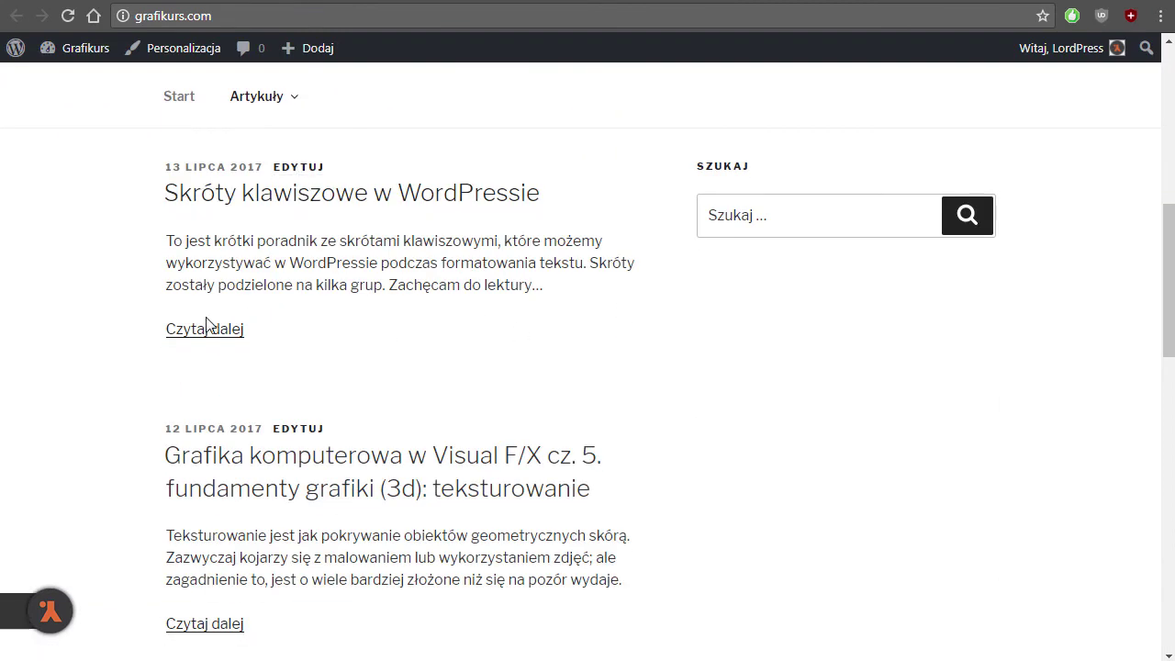
{"action": "scroll", "coordinate": [576, 305], "scroll_direction": "down", "scroll_amount": 3}
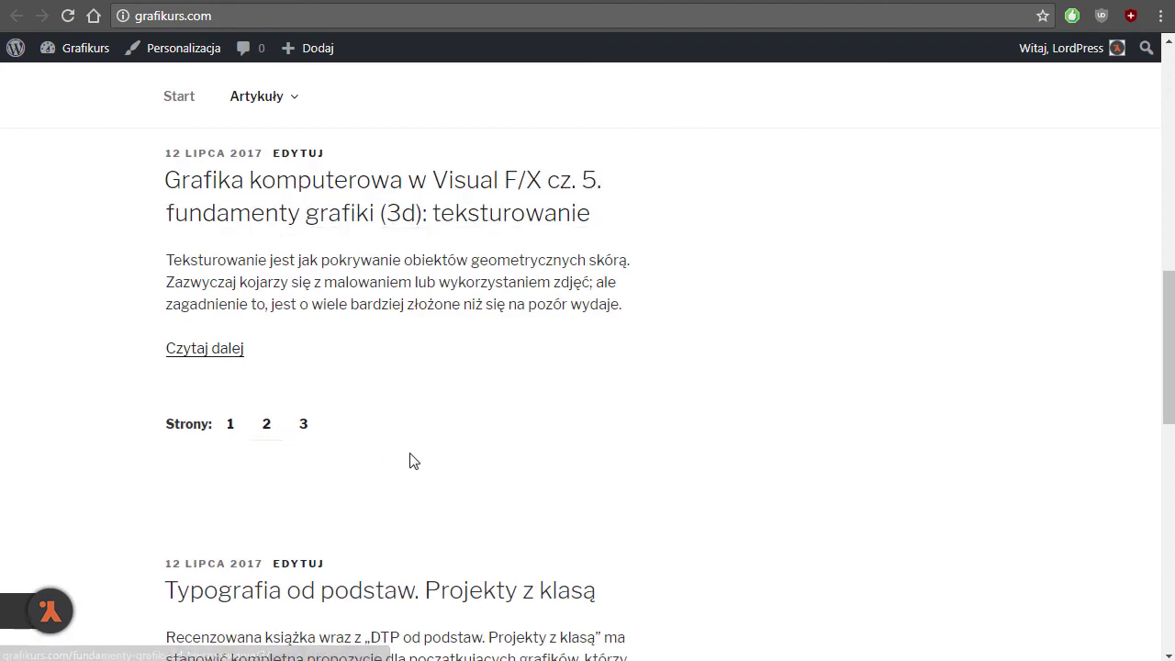
{"action": "scroll", "coordinate": [505, 459], "scroll_direction": "down", "scroll_amount": 5}
{"action": "scroll", "coordinate": [630, 451], "scroll_direction": "down", "scroll_amount": 4}
{"action": "scroll", "coordinate": [653, 472], "scroll_direction": "up", "scroll_amount": 15}
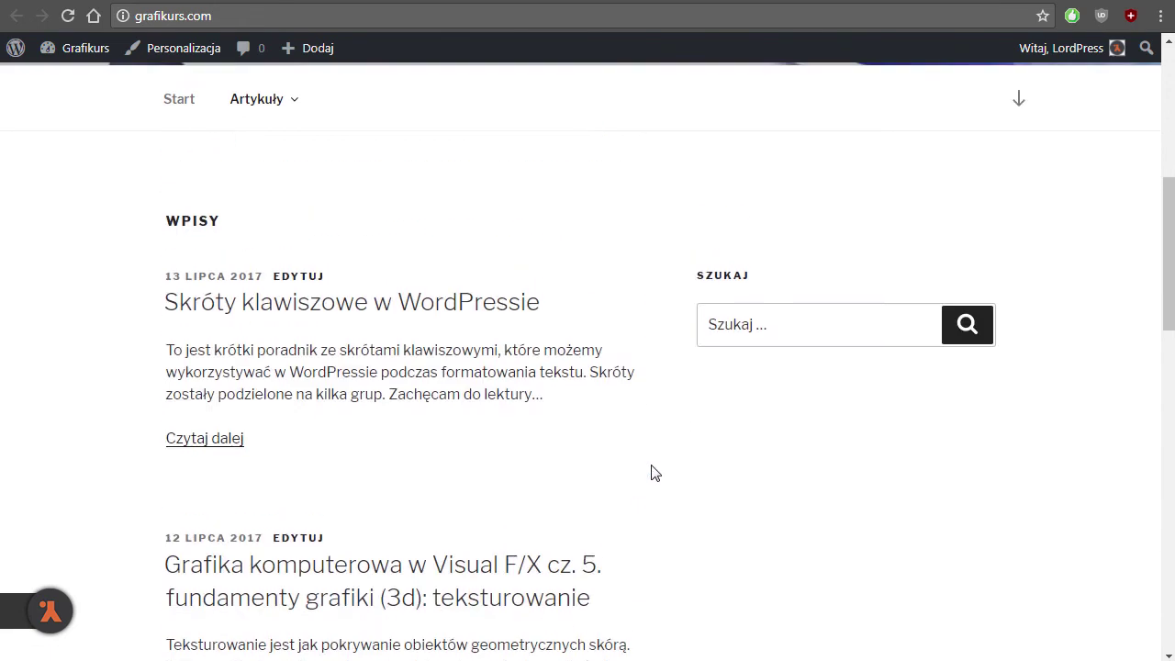